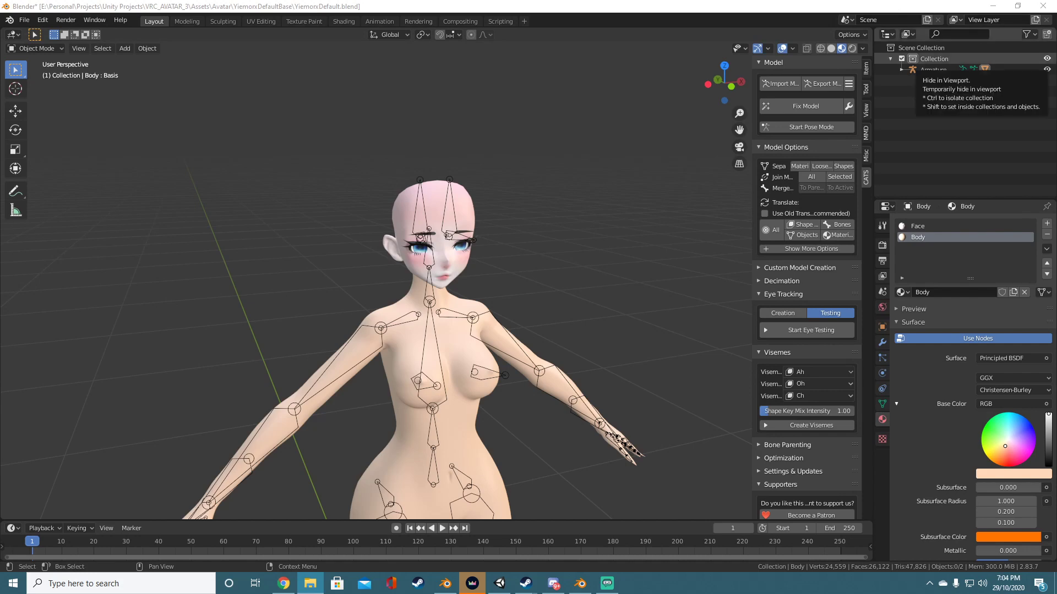
Import the model lacetops.fbx from the project's Avatar\Parts\Payed\Tops\lacetops folder.
{"action": "left_click", "coordinate": [768, 85]}
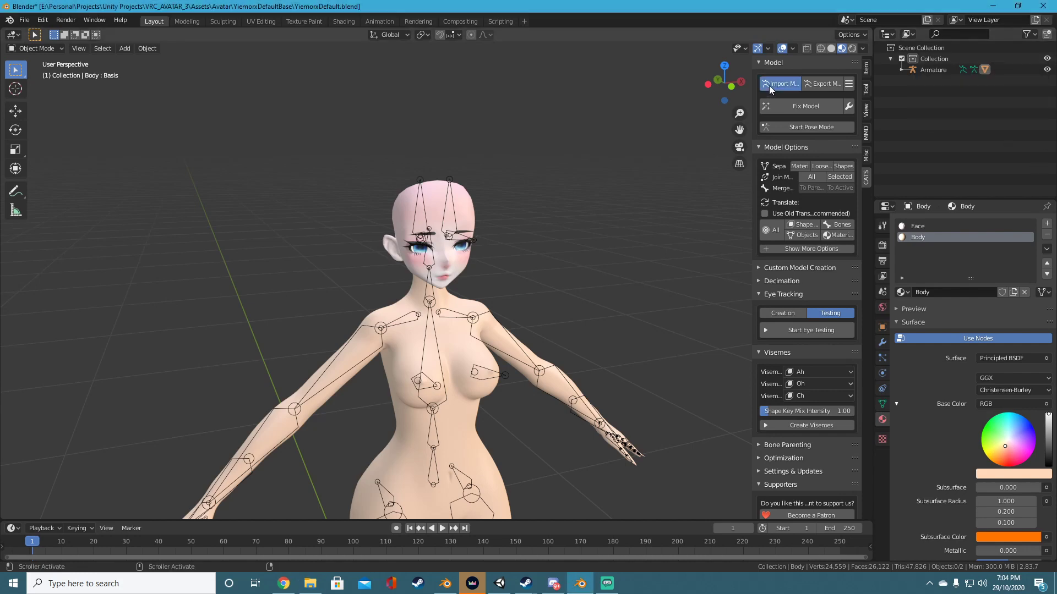
{"action": "left_click", "coordinate": [646, 159]}
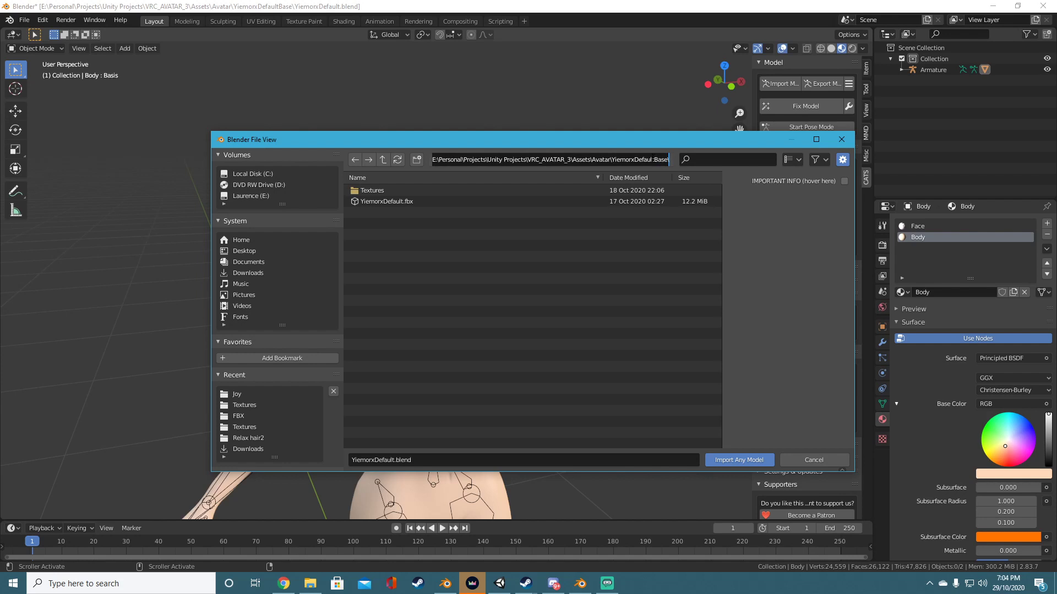
{"action": "key", "text": "ctrl+a"}
{"action": "key", "text": "ctrl+v"}
{"action": "key", "text": "Return"}
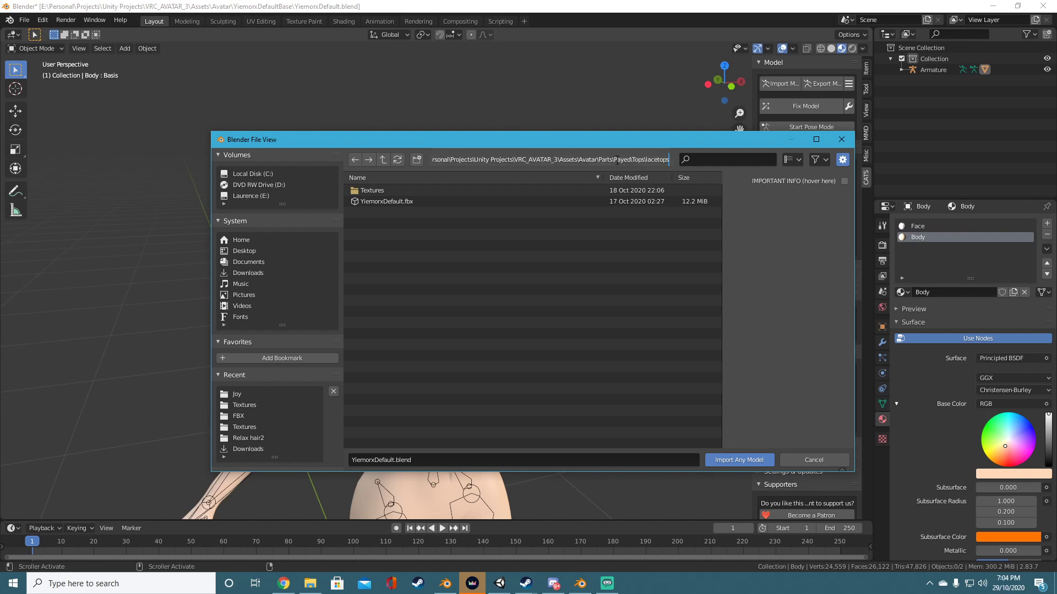
{"action": "left_click", "coordinate": [432, 201]}
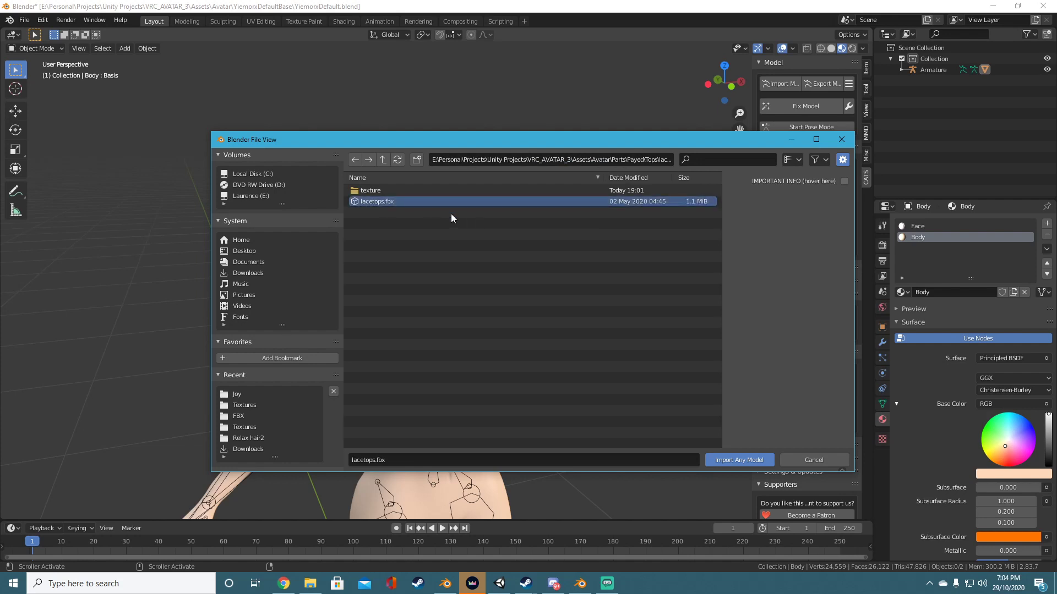
{"action": "double_click", "coordinate": [385, 201]}
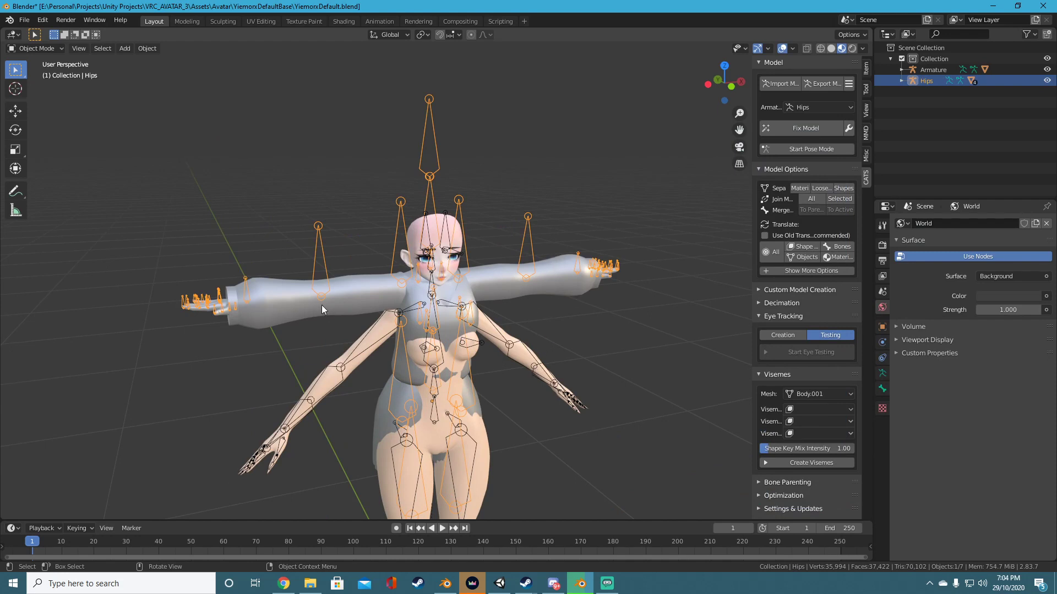
Examine how the imported clothing, its dummy body and its armature line up with the avatar's body.
{"action": "left_click", "coordinate": [573, 282]}
{"action": "middle_click_drag", "start_coordinate": [551, 325], "coordinate": [514, 297]}
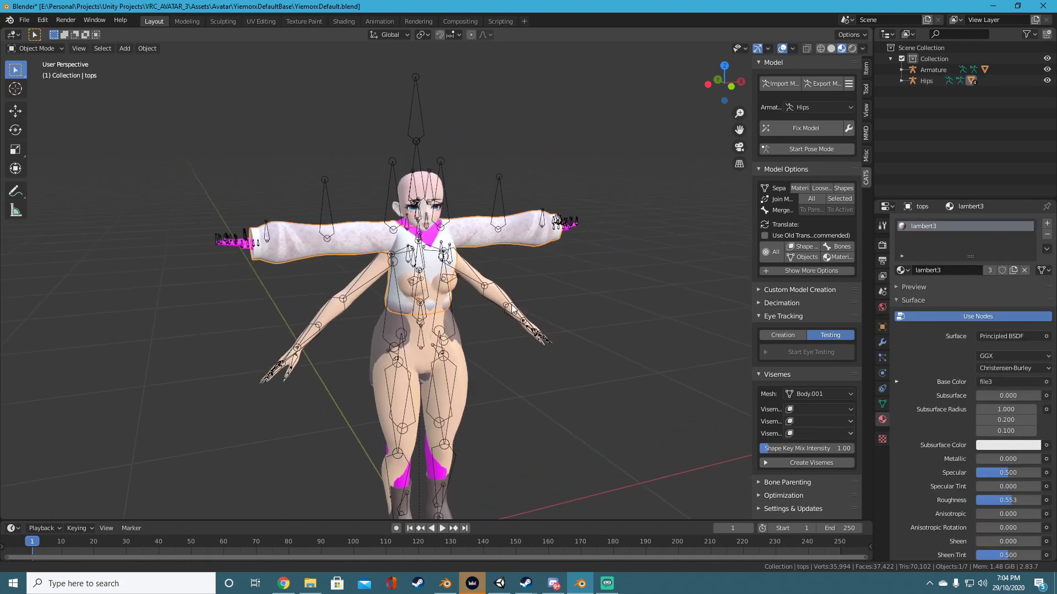
{"action": "scroll", "coordinate": [447, 237], "scroll_direction": "up", "scroll_amount": 2}
{"action": "middle_click_drag", "start_coordinate": [380, 365], "coordinate": [486, 270]}
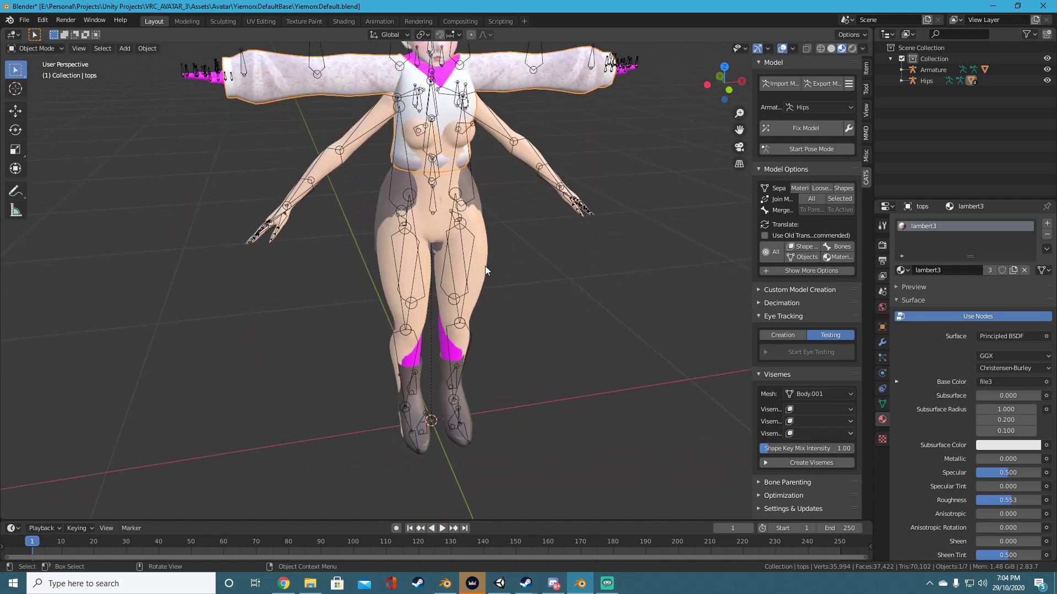
{"action": "middle_click_drag", "start_coordinate": [414, 242], "coordinate": [512, 313]}
{"action": "left_click", "coordinate": [470, 341]}
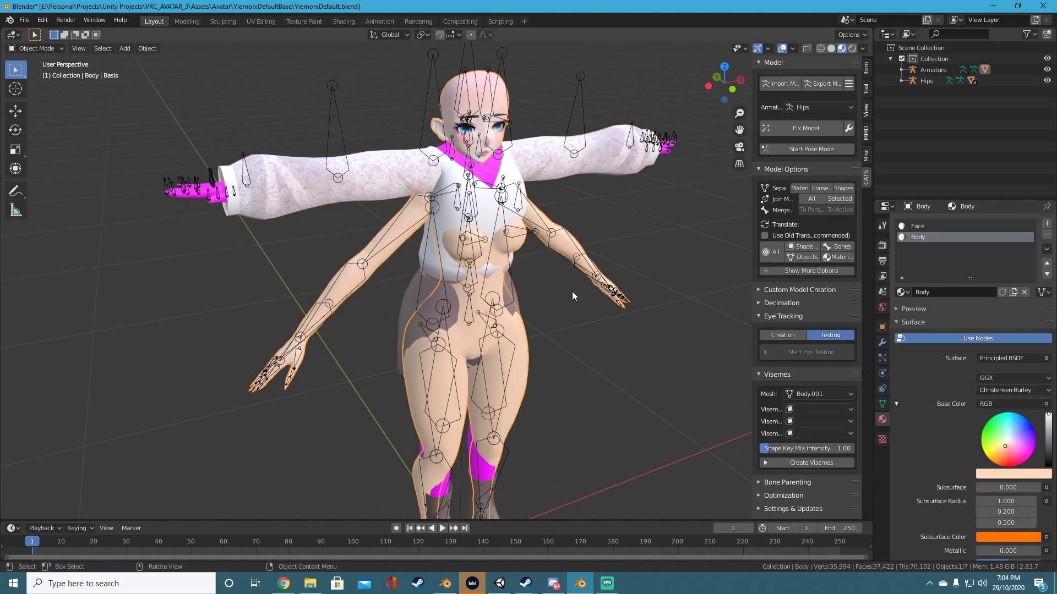
{"action": "middle_click_drag", "start_coordinate": [447, 254], "coordinate": [498, 305], "text": "shift"}
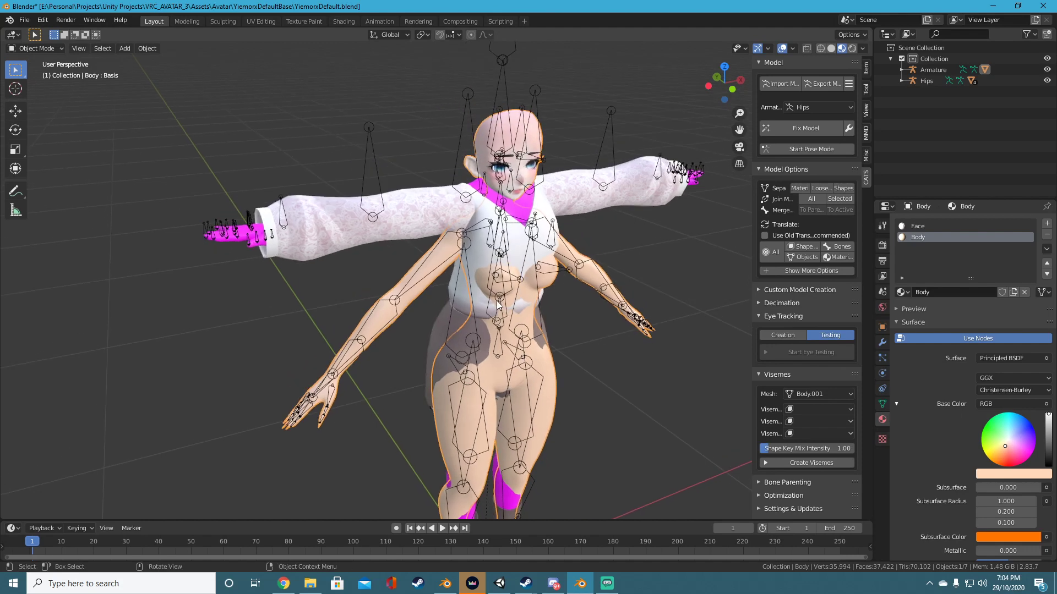
{"action": "middle_click_drag", "start_coordinate": [283, 222], "coordinate": [317, 243]}
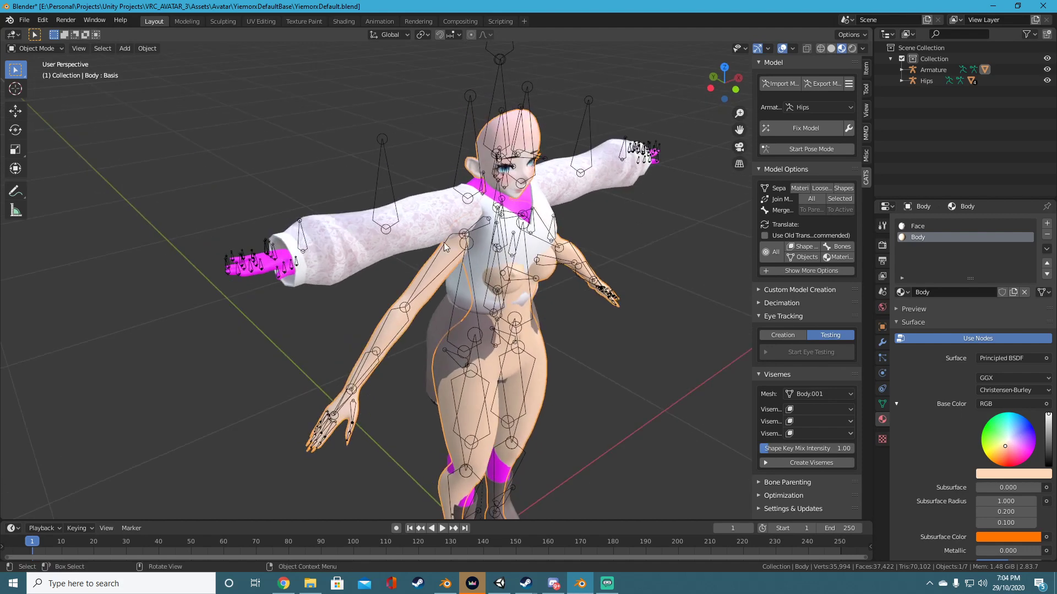
{"action": "middle_click_drag", "start_coordinate": [534, 261], "coordinate": [527, 264]}
{"action": "left_click", "coordinate": [252, 266]}
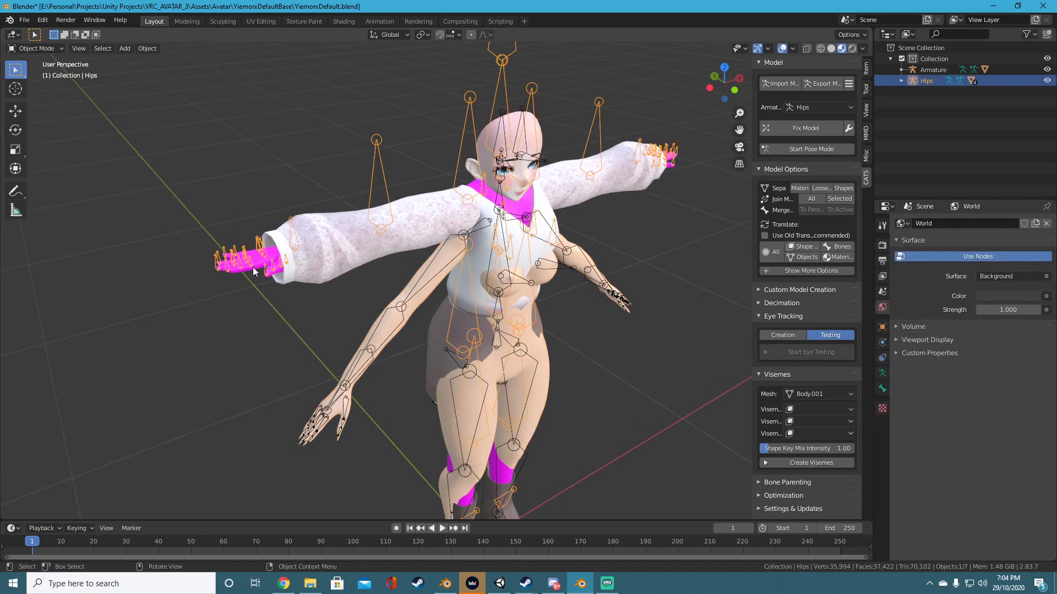
{"action": "middle_click_drag", "start_coordinate": [737, 265], "coordinate": [437, 260]}
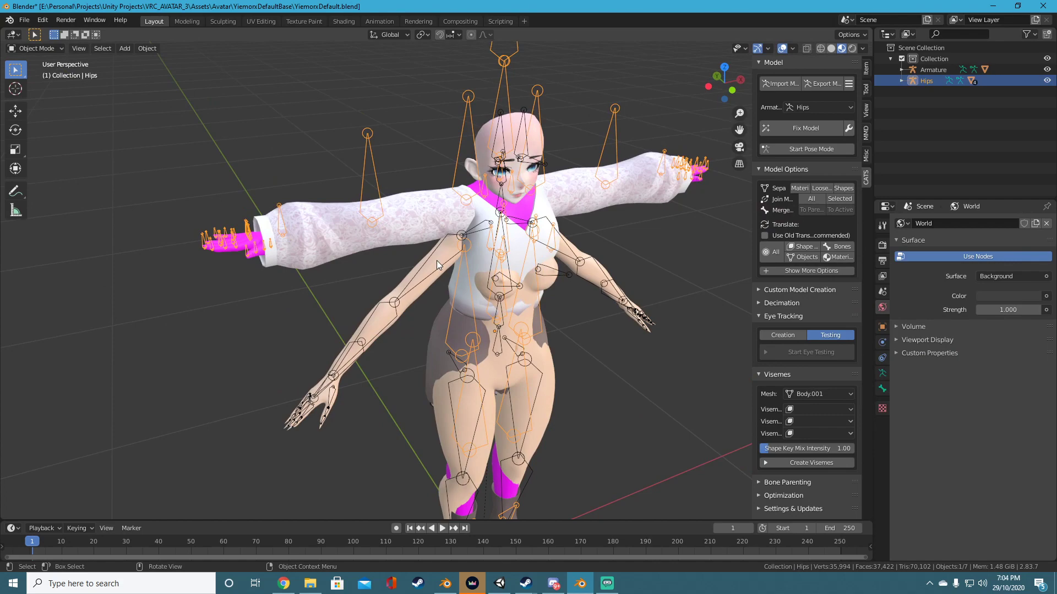
{"action": "middle_click_drag", "start_coordinate": [505, 283], "coordinate": [545, 209]}
{"action": "middle_click_drag", "start_coordinate": [583, 130], "coordinate": [367, 256]}
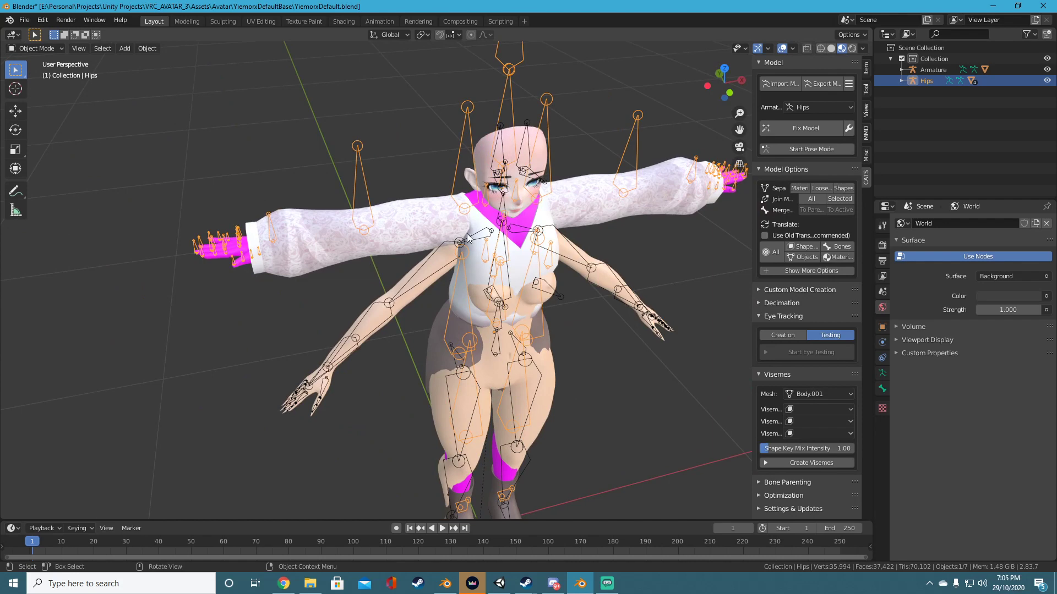
Try to delete the imported Hips armature and undo the deletion.
{"action": "key", "text": "x"}
{"action": "left_click", "coordinate": [596, 232]}
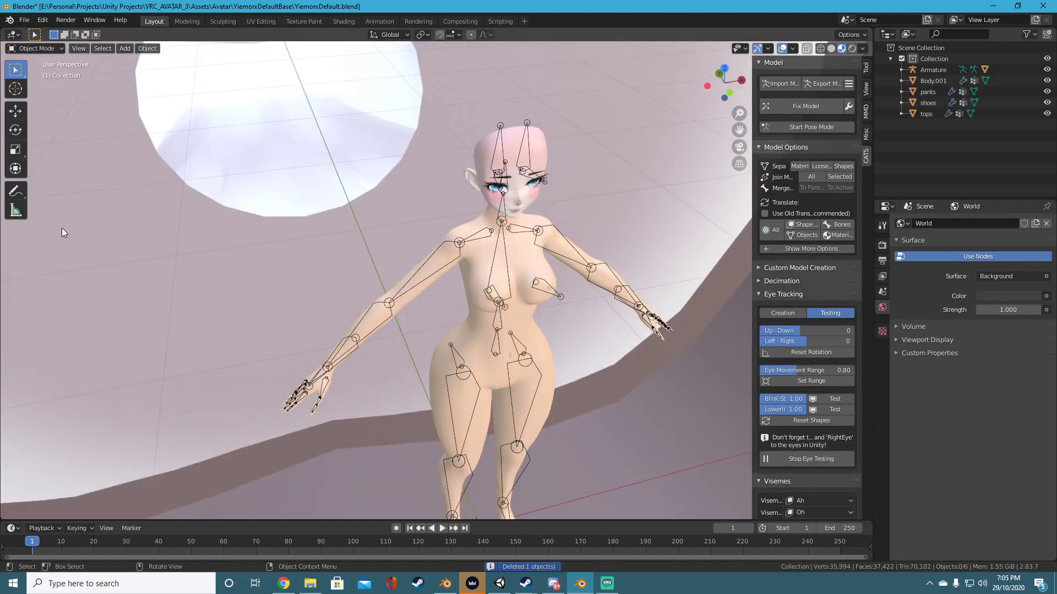
{"action": "key", "text": "ctrl+z"}
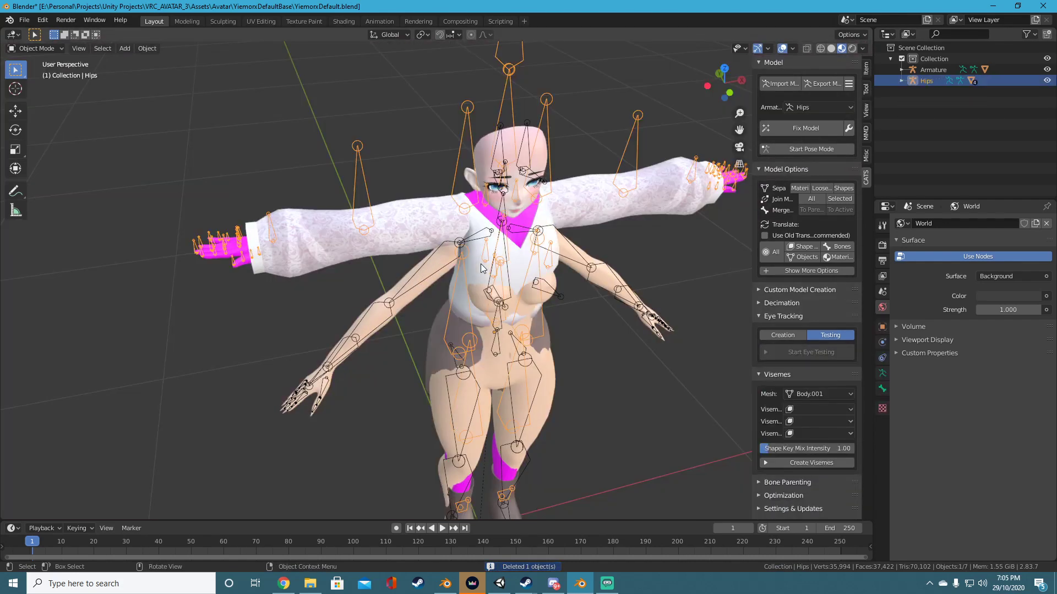
Run Fix Model on the imported Hips armature and delete the resulting outfit armature, keeping its mesh.
{"action": "middle_click_drag", "start_coordinate": [311, 208], "coordinate": [303, 179]}
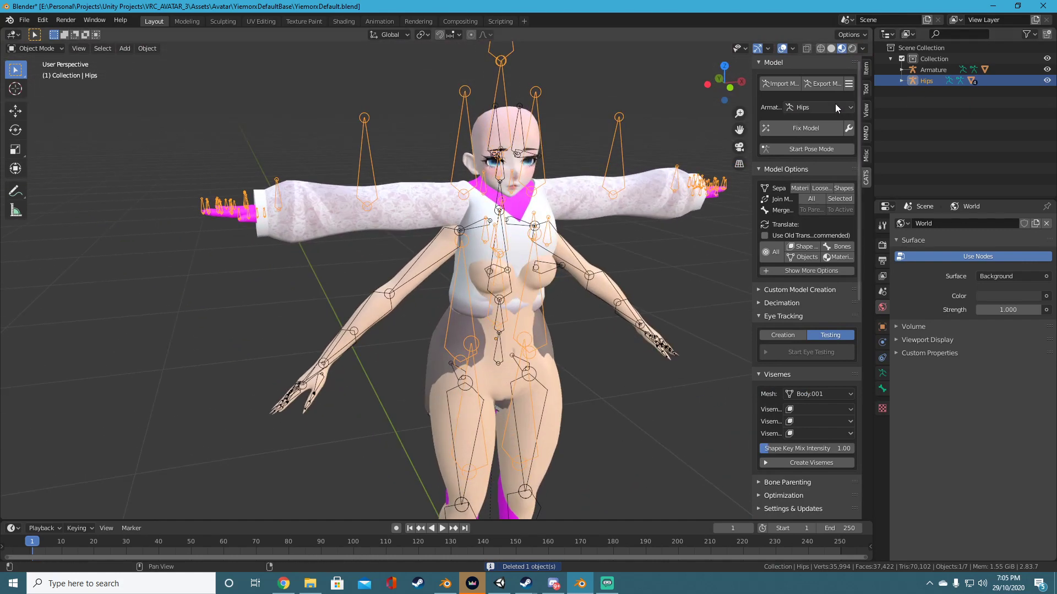
{"action": "left_click", "coordinate": [782, 129]}
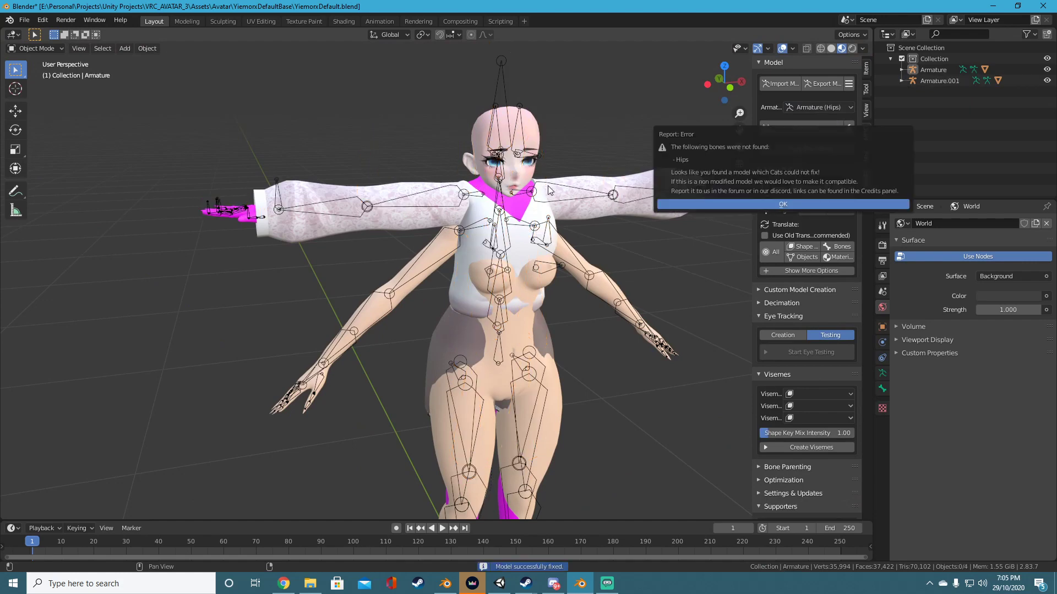
{"action": "left_click", "coordinate": [318, 217]}
{"action": "key", "text": "x"}
{"action": "left_click", "coordinate": [325, 210]}
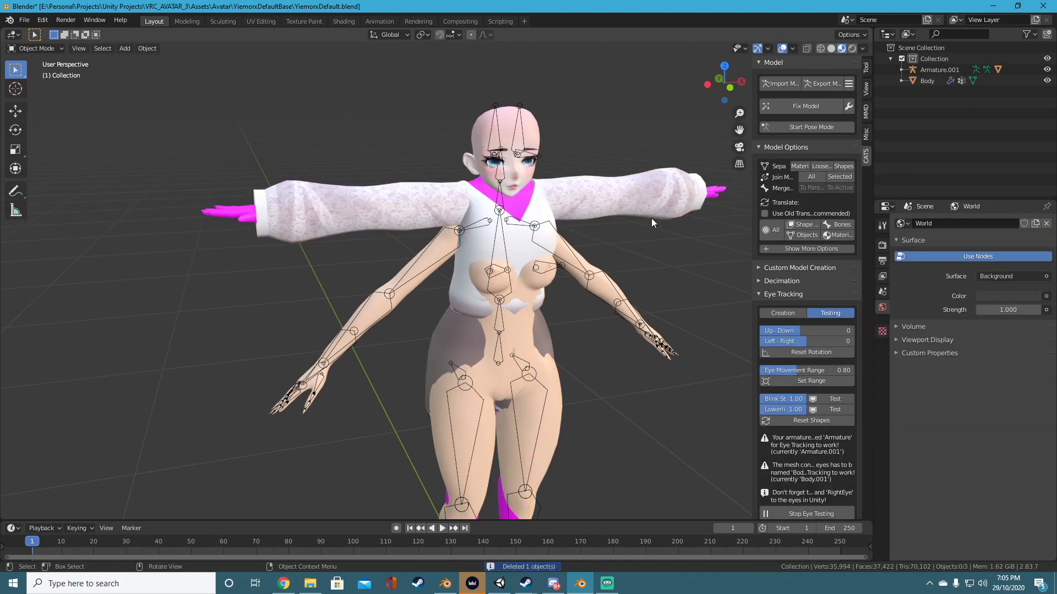
Delete the geometry assigned to the body1 material from the imported outfit mesh.
{"action": "left_click", "coordinate": [355, 209]}
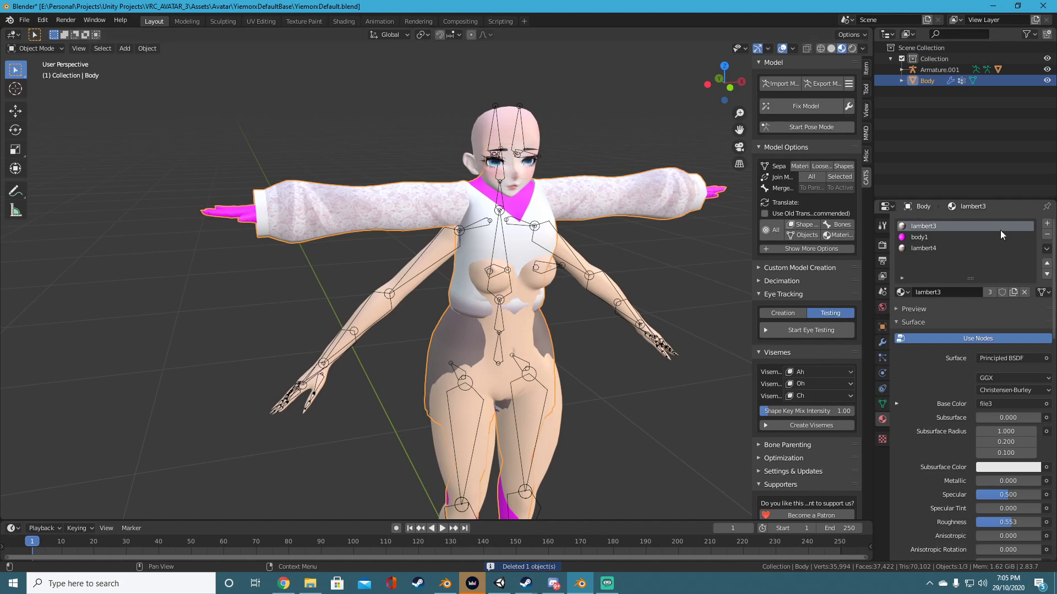
{"action": "key", "text": "Tab"}
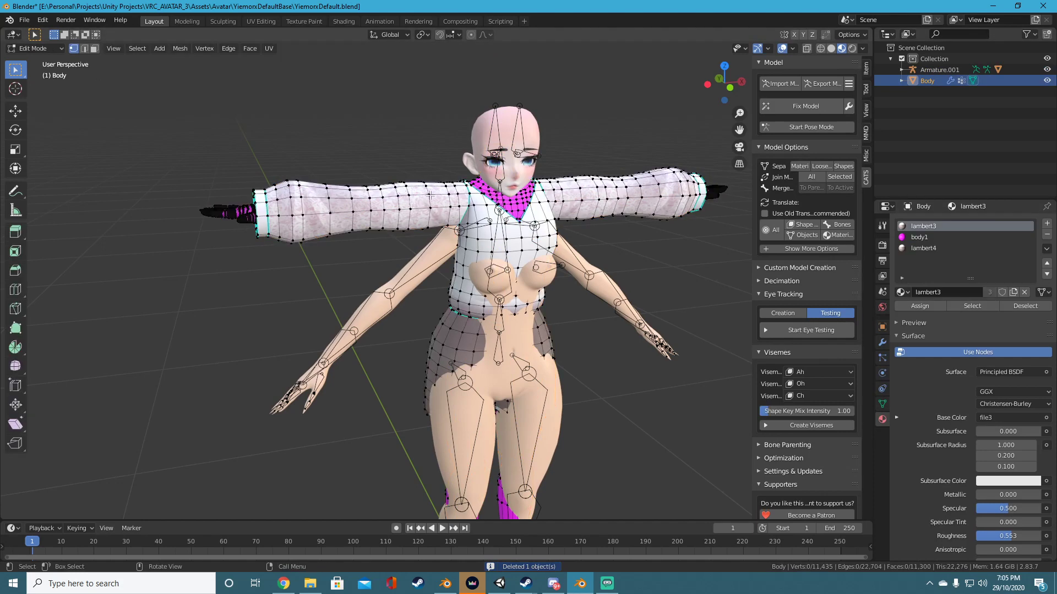
{"action": "left_click", "coordinate": [921, 237]}
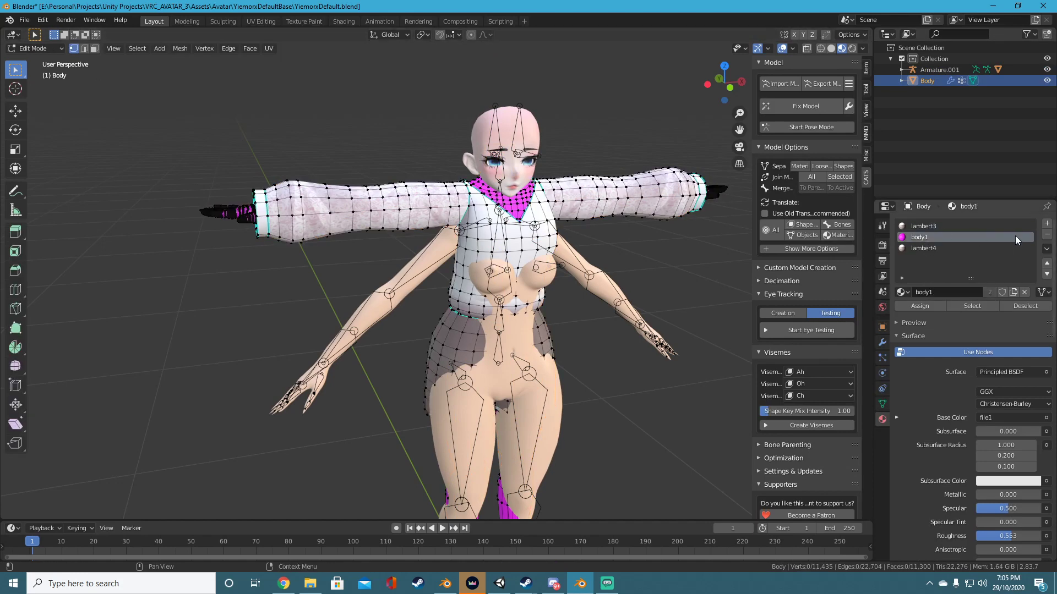
{"action": "left_click", "coordinate": [972, 306]}
{"action": "key", "text": "x"}
{"action": "left_click", "coordinate": [402, 284]}
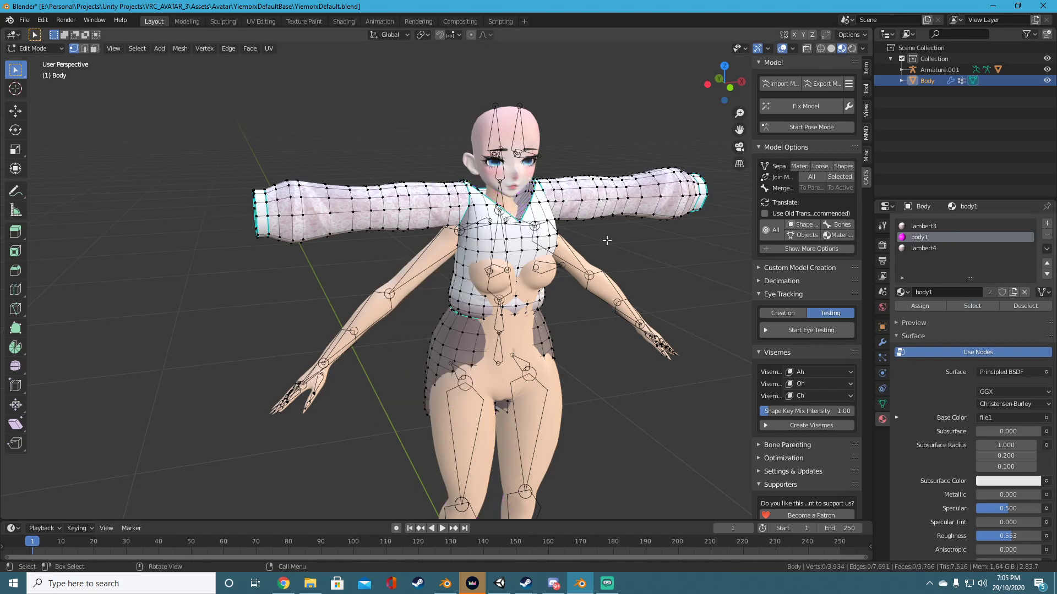
{"action": "key", "text": "Tab"}
Scale the outfit mesh down uniformly to about 0.95.
{"action": "middle_click_drag", "start_coordinate": [455, 258], "coordinate": [341, 200]}
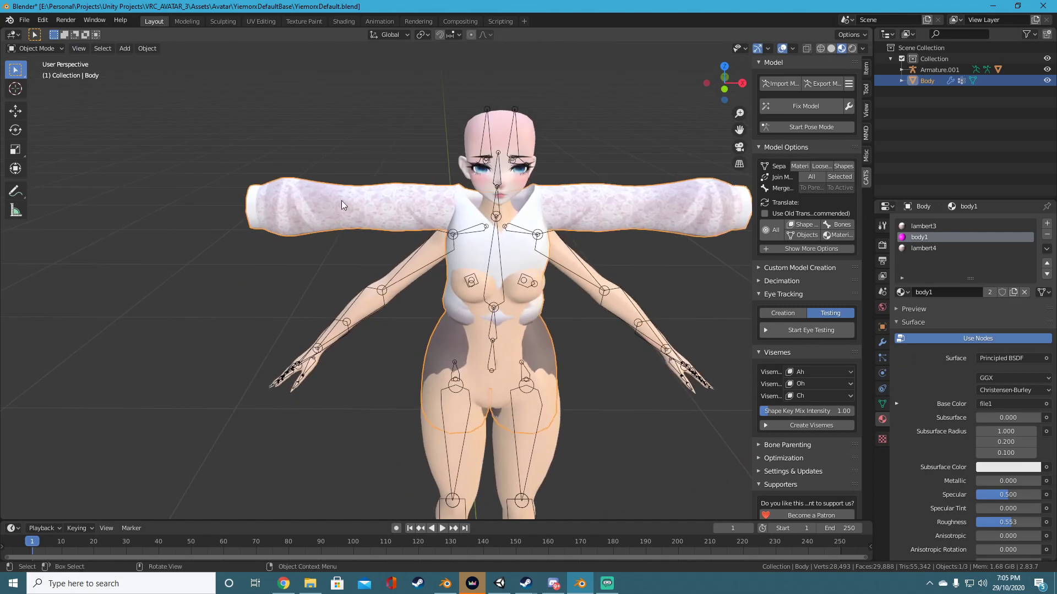
{"action": "middle_click_drag", "start_coordinate": [336, 266], "coordinate": [697, 367]}
{"action": "key", "text": "s"}
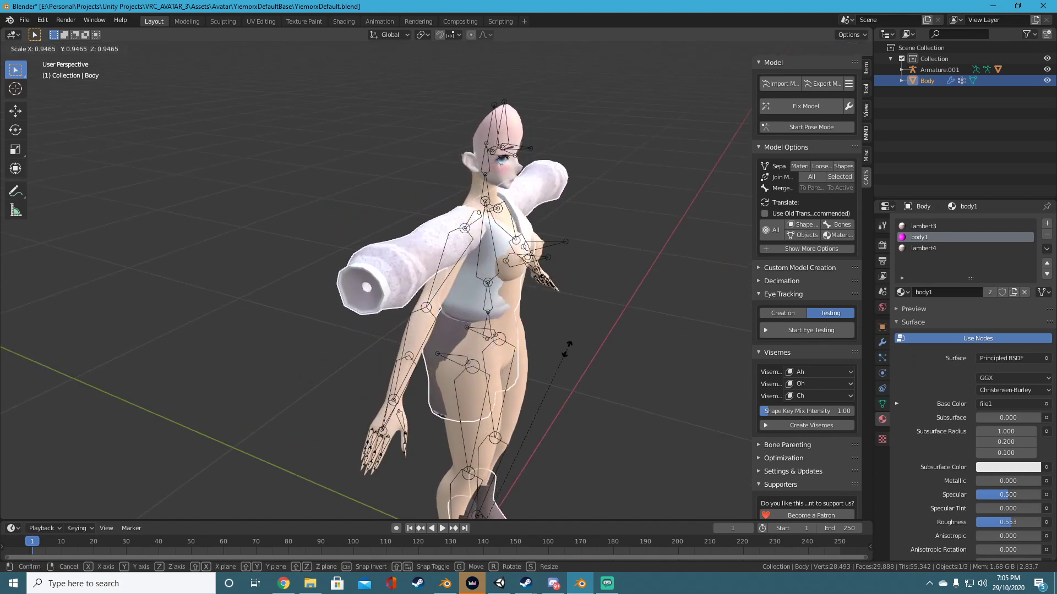
{"action": "left_click", "coordinate": [398, 343]}
Move the outfit mesh forward about 0.025 m in the right side view so it covers the avatar's torso.
{"action": "middle_click_drag", "start_coordinate": [398, 344], "coordinate": [397, 327]}
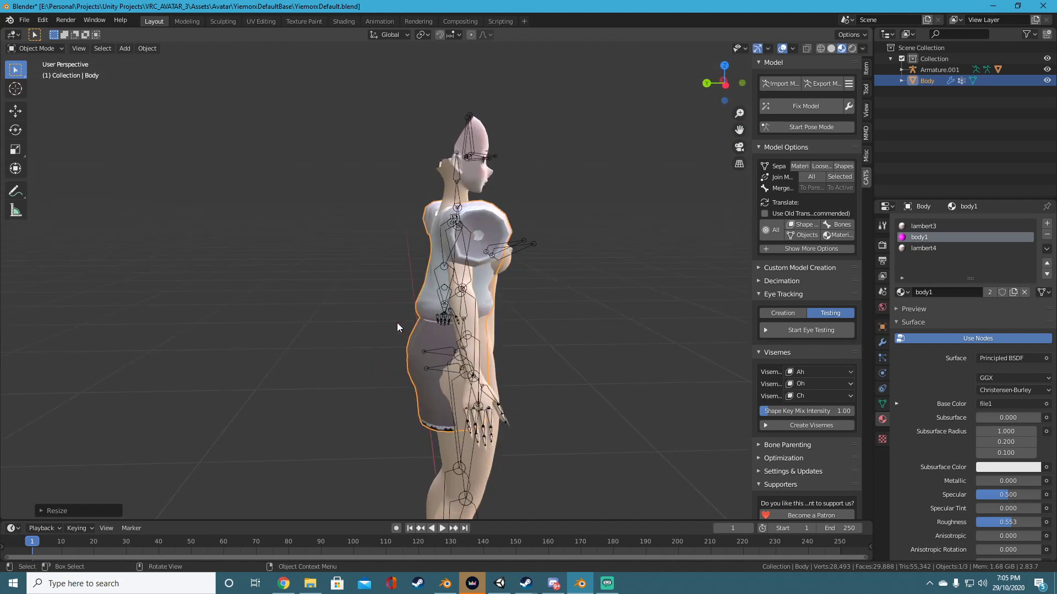
{"action": "key", "text": "KP_3"}
{"action": "key", "text": "g"}
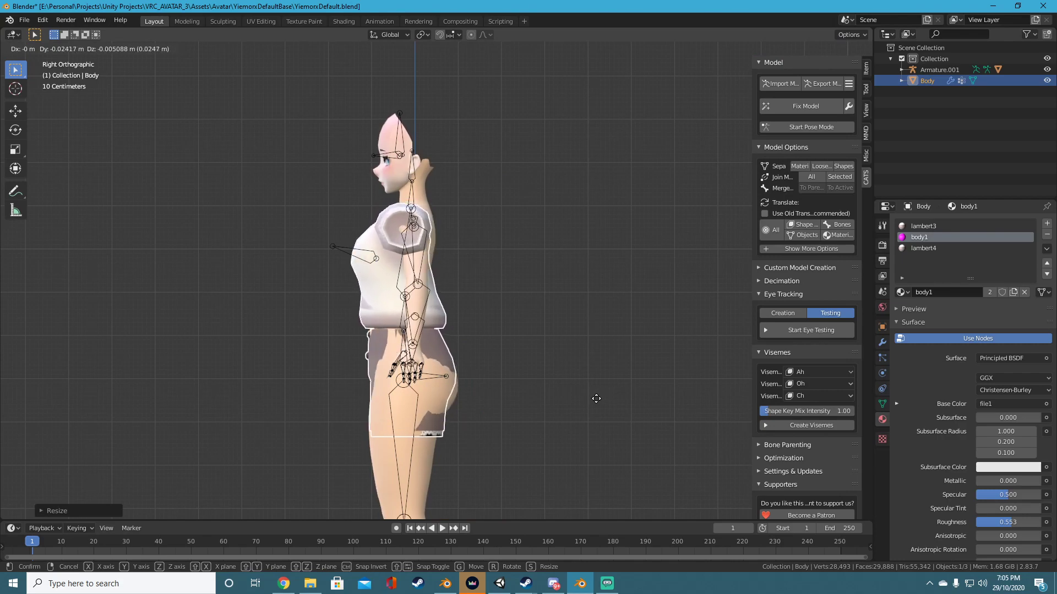
{"action": "left_click", "coordinate": [599, 398]}
{"action": "middle_click_drag", "start_coordinate": [314, 306], "coordinate": [431, 320]}
{"action": "scroll", "coordinate": [587, 269], "scroll_direction": "up", "scroll_amount": 1}
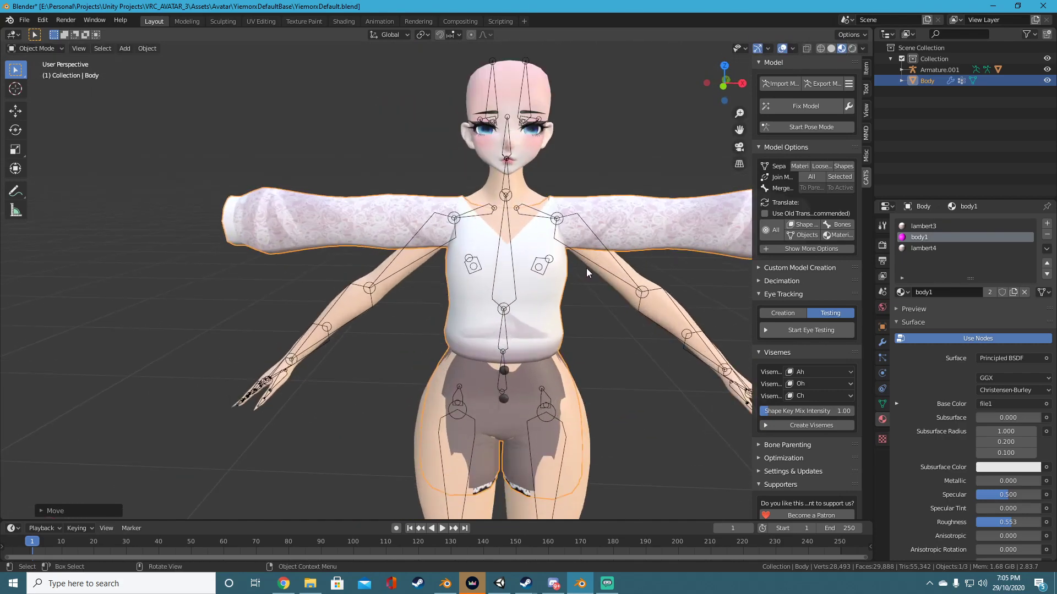
{"action": "scroll", "coordinate": [566, 269], "scroll_direction": "down", "scroll_amount": 1}
Start pose mode on the avatar's armature and select the left upper arm bone in the front view.
{"action": "left_click", "coordinate": [572, 266]}
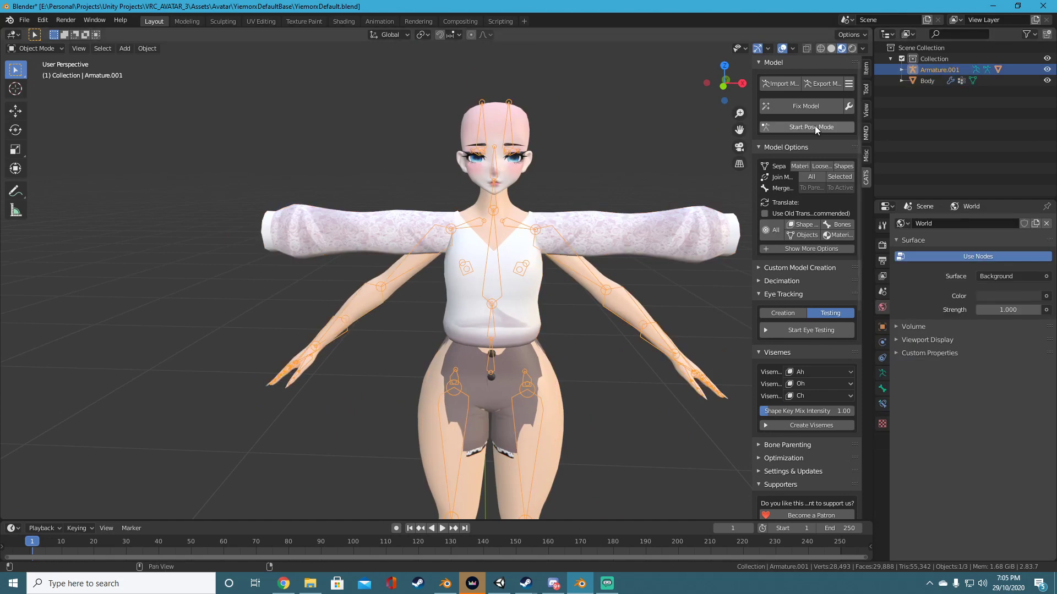
{"action": "left_click", "coordinate": [830, 125]}
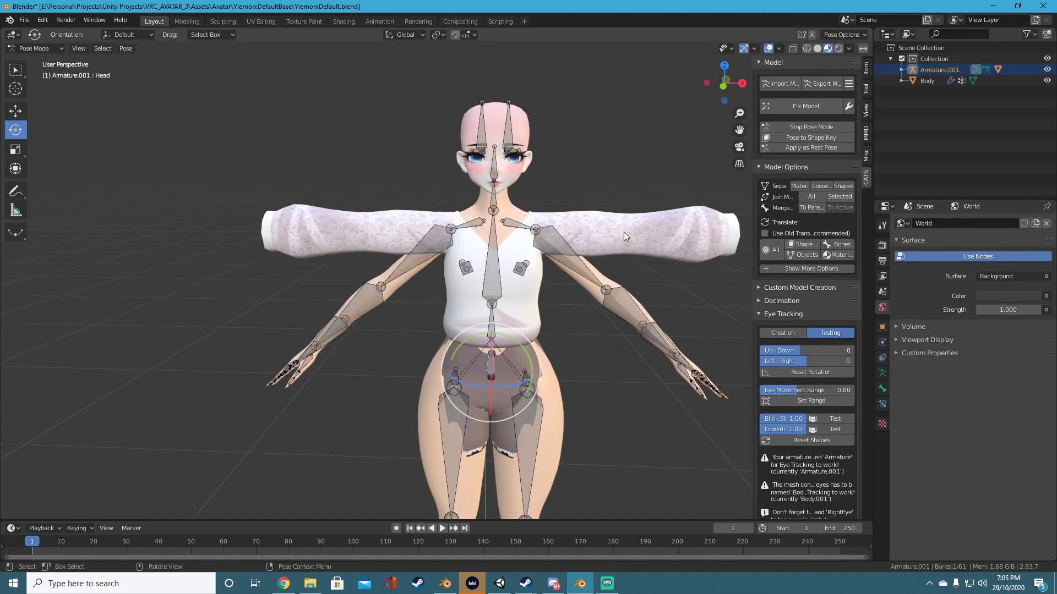
{"action": "left_click", "coordinate": [583, 268]}
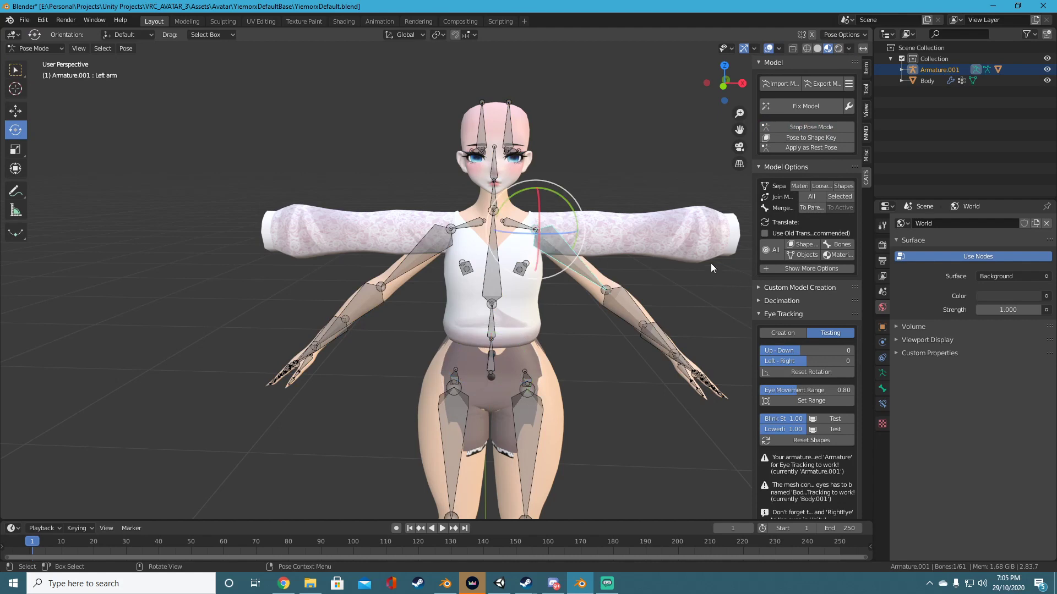
{"action": "key", "text": "KP_1"}
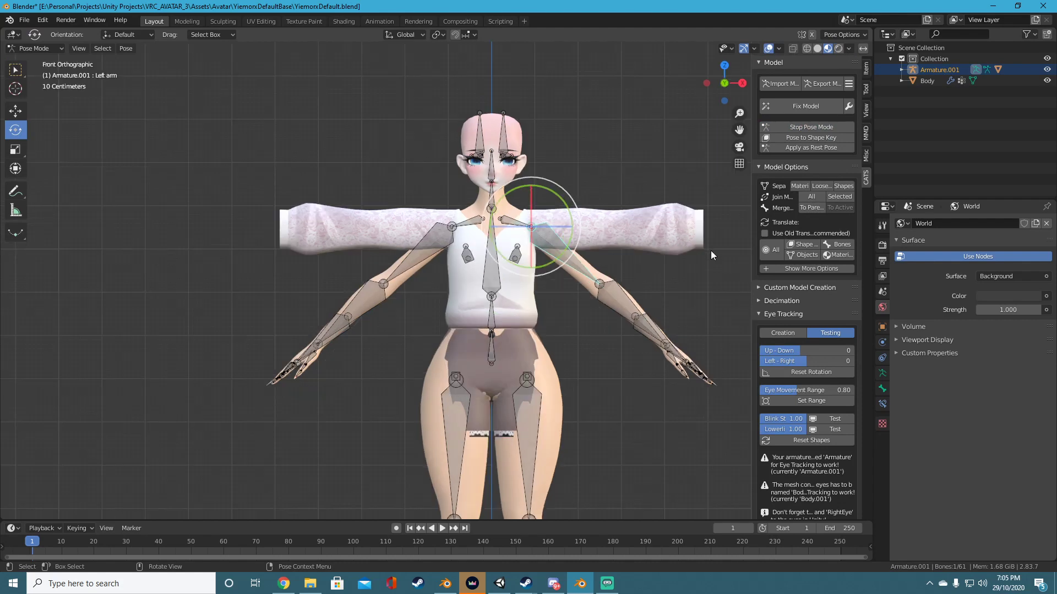
Try rotating the left upper arm bone by 30 and by -30 degrees, undoing each rotation.
{"action": "type", "text": "r"}
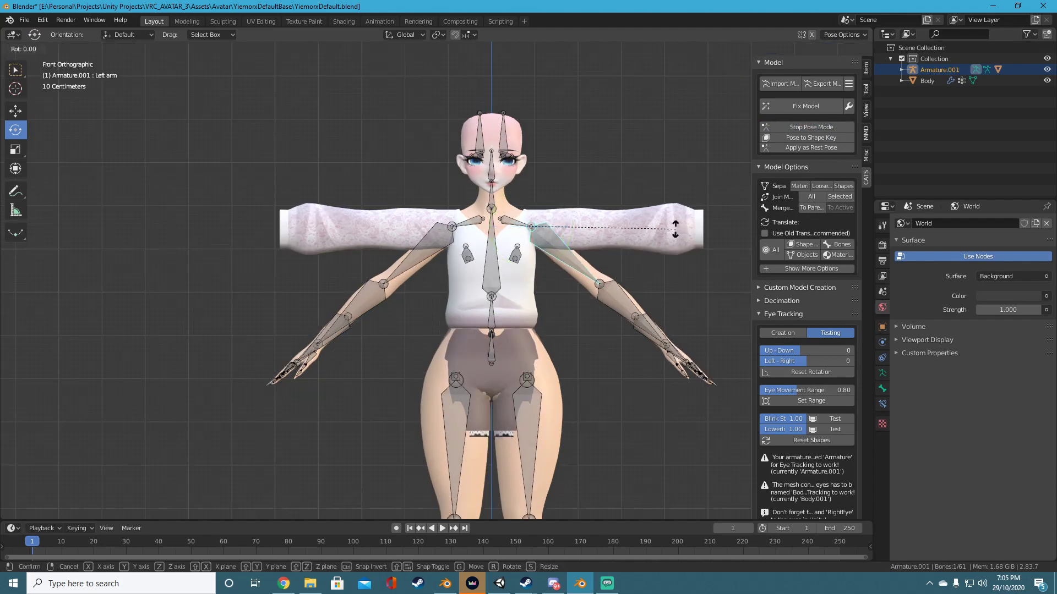
{"action": "type", "text": "30"}
{"action": "key", "text": "Return"}
{"action": "key", "text": "ctrl+z"}
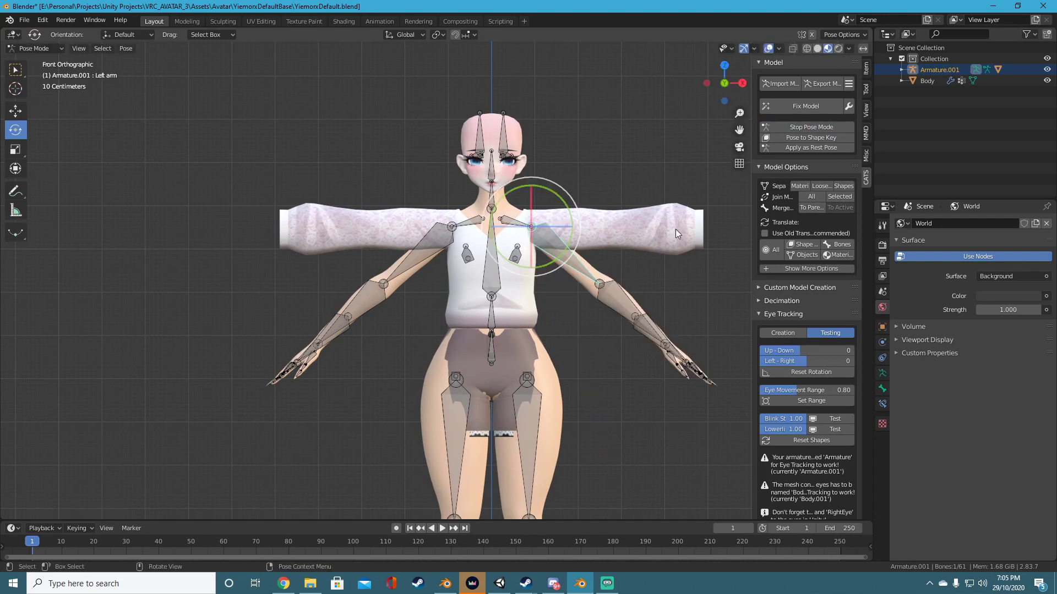
{"action": "type", "text": "r-30"}
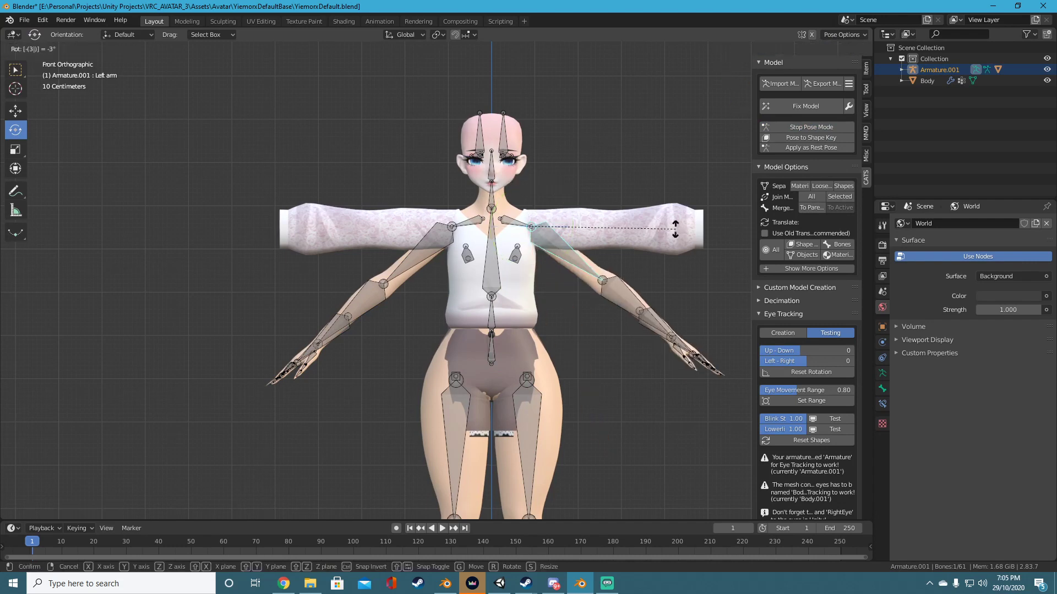
{"action": "key", "text": "Return"}
{"action": "key", "text": "ctrl+z"}
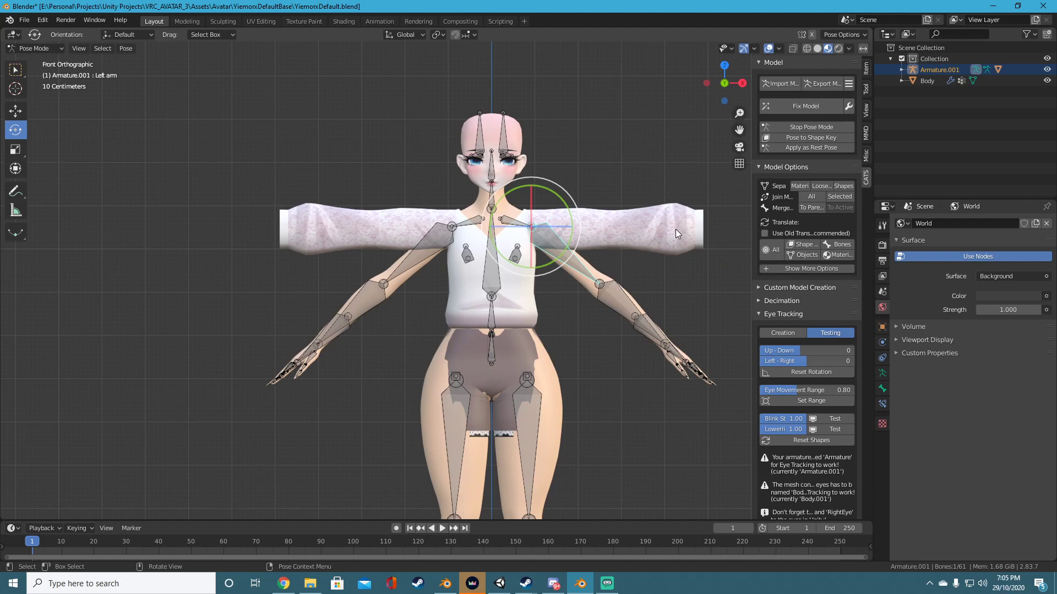
Rotate the left upper arm bone by -40 degrees into its sleeve and select the right upper arm bone.
{"action": "type", "text": "r-40"}
{"action": "key", "text": "Return"}
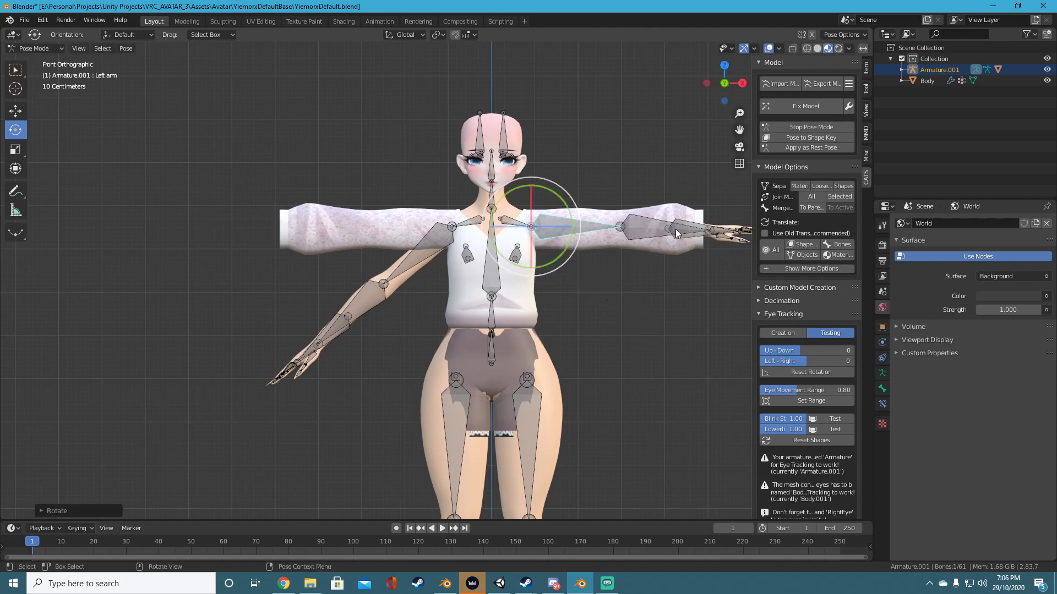
{"action": "left_click", "coordinate": [410, 262]}
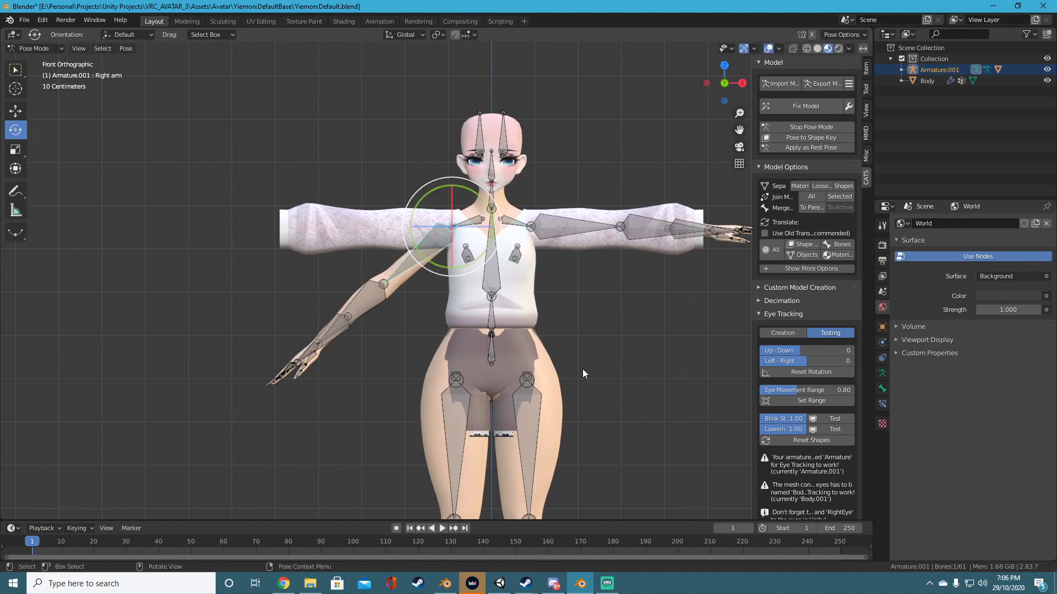
Try rotating the right upper arm bone by -40 degrees, undoing the rotation.
{"action": "type", "text": "r-40"}
{"action": "key", "text": "Return"}
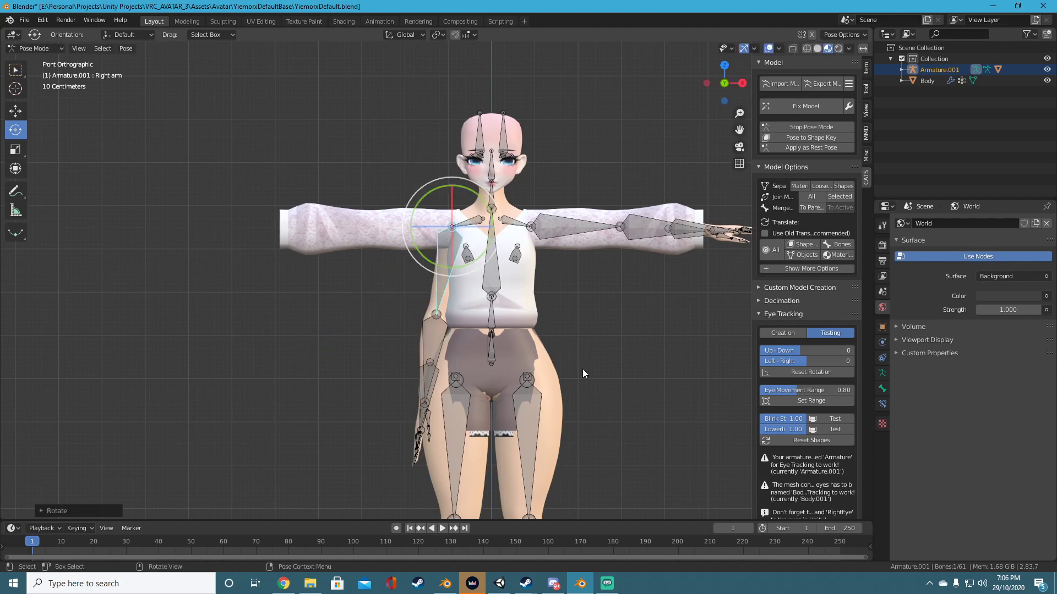
{"action": "key", "text": "ctrl+z"}
Rotate the right upper arm bone by 40 degrees in the front view so it follows the sleeve.
{"action": "type", "text": "r"}
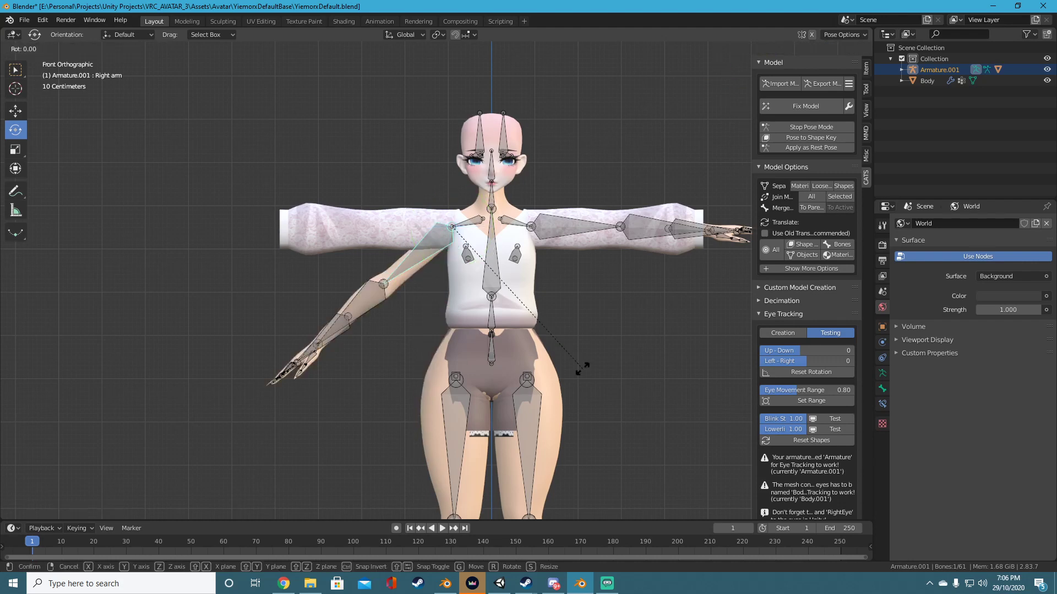
{"action": "type", "text": "30"}
{"action": "key", "text": "BackSpace"}
{"action": "key", "text": "BackSpace"}
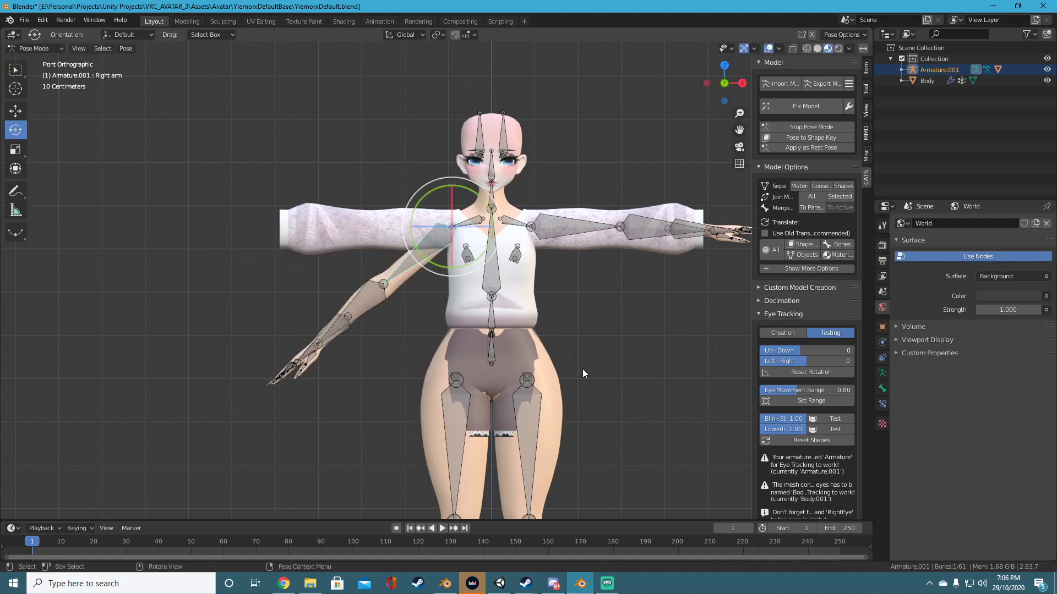
{"action": "type", "text": "40"}
{"action": "key", "text": "Return"}
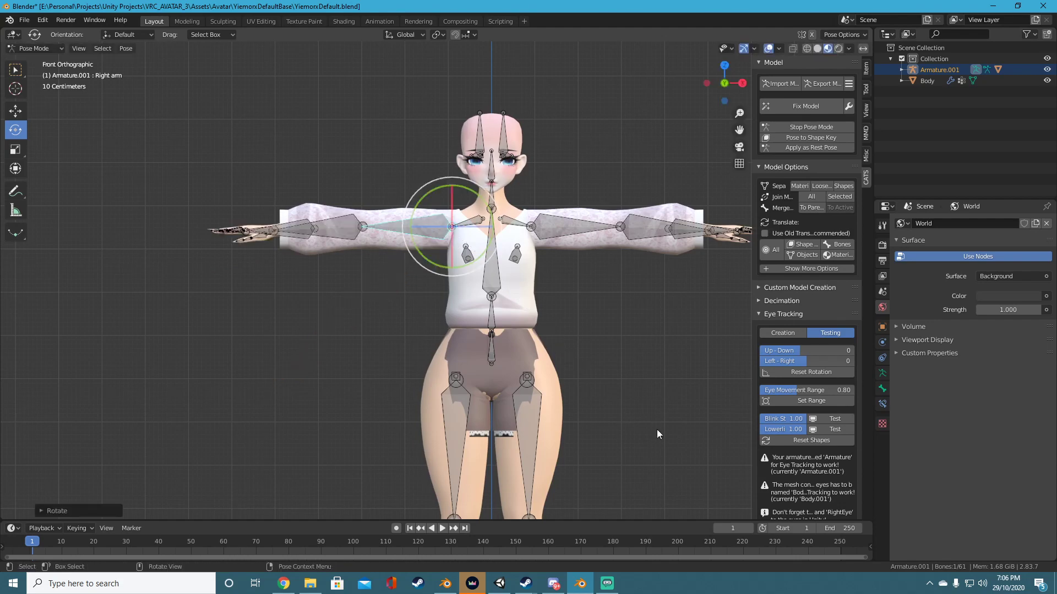
Examine how the posed arms sit inside the sleeves from the front, back and both sides.
{"action": "mouse_move", "coordinate": [393, 247]}
{"action": "middle_mouse_down"}
{"action": "mouse_move", "coordinate": [527, 309]}
{"action": "mouse_move", "coordinate": [387, 234]}
{"action": "middle_mouse_up"}
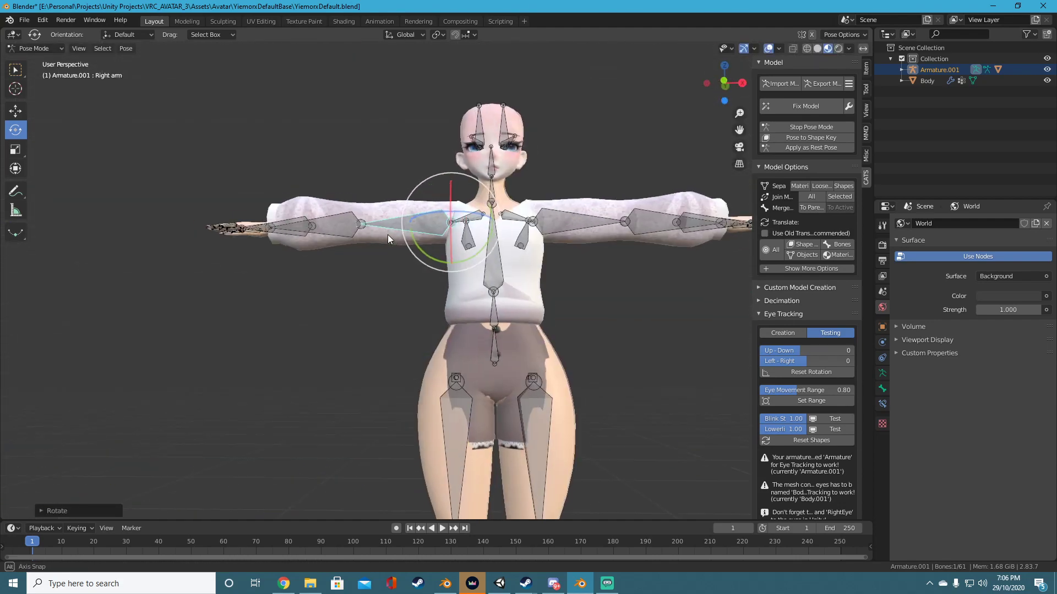
{"action": "middle_click_drag", "start_coordinate": [603, 260], "coordinate": [585, 291]}
{"action": "key", "text": "KP_1"}
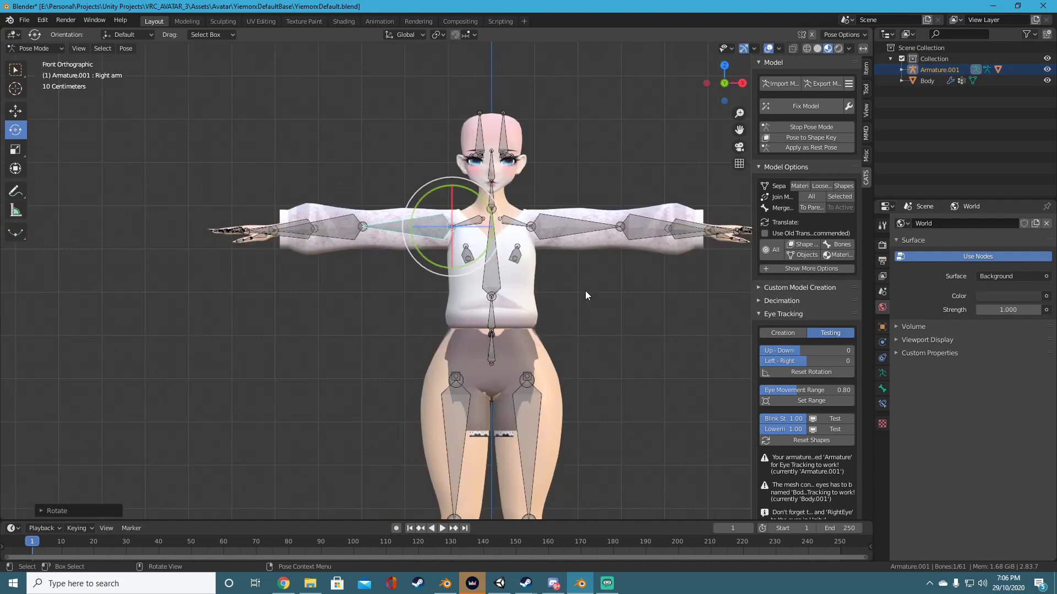
{"action": "key", "text": "KP_3"}
{"action": "key", "text": "KP_1"}
{"action": "key", "text": "ctrl"}
{"action": "key", "text": "ctrl+KP_1"}
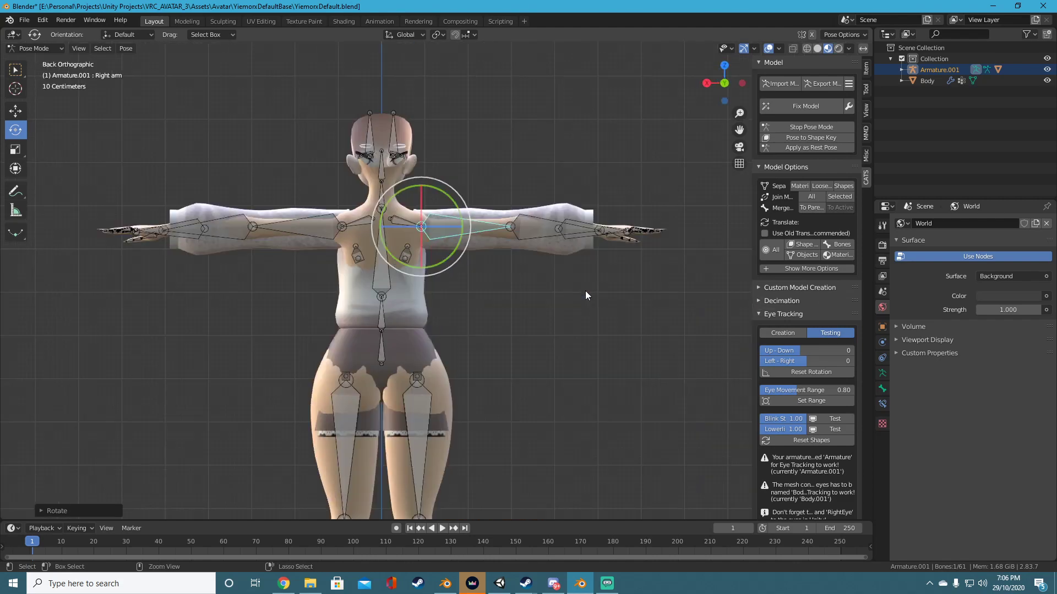
{"action": "key", "text": "ctrl+KP_3"}
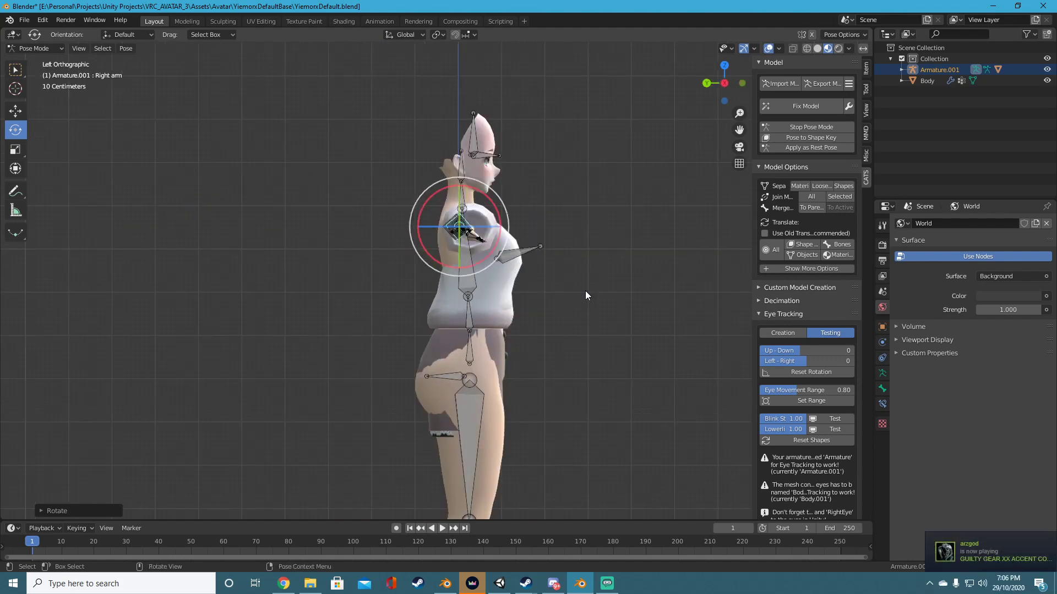
{"action": "key", "text": "KP_3"}
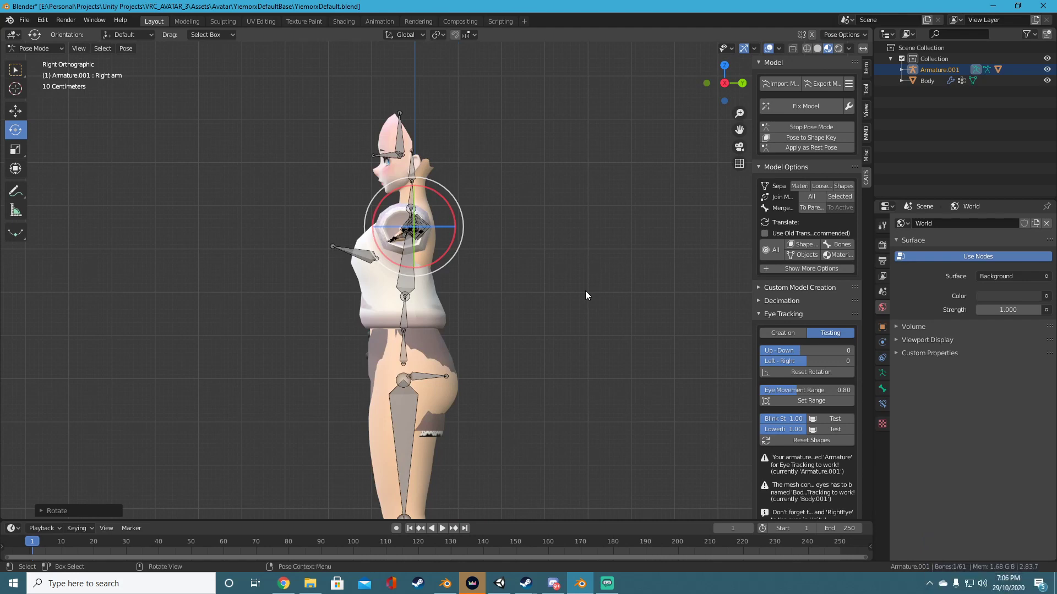
{"action": "middle_click_drag", "start_coordinate": [586, 295], "coordinate": [386, 244]}
{"action": "mouse_move", "coordinate": [401, 269]}
{"action": "middle_mouse_down"}
{"action": "mouse_move", "coordinate": [567, 266]}
{"action": "mouse_move", "coordinate": [405, 285]}
{"action": "middle_mouse_up"}
Apply the current arm pose as the armature's rest pose and check the avatar's arms.
{"action": "left_click", "coordinate": [425, 326]}
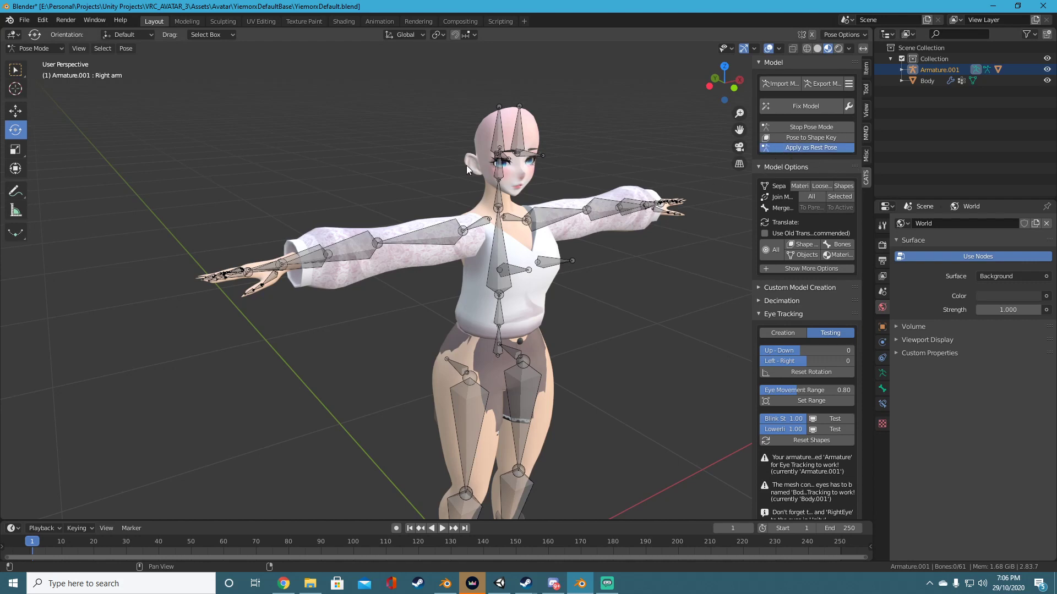
{"action": "middle_click_drag", "start_coordinate": [258, 246], "coordinate": [426, 269]}
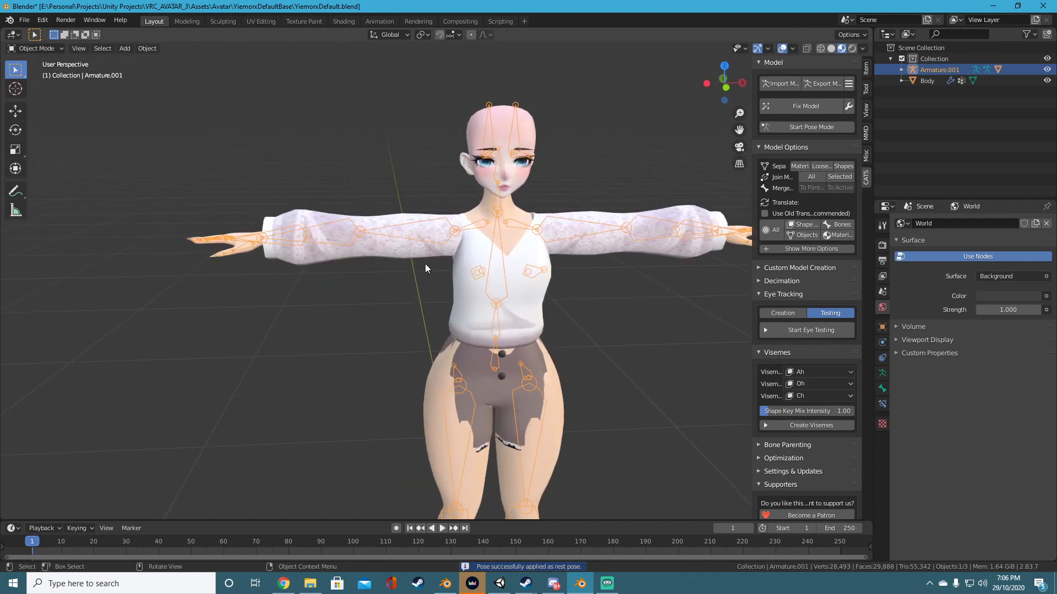
{"action": "middle_click_drag", "start_coordinate": [550, 214], "coordinate": [343, 244]}
{"action": "middle_click_drag", "start_coordinate": [645, 231], "coordinate": [543, 230]}
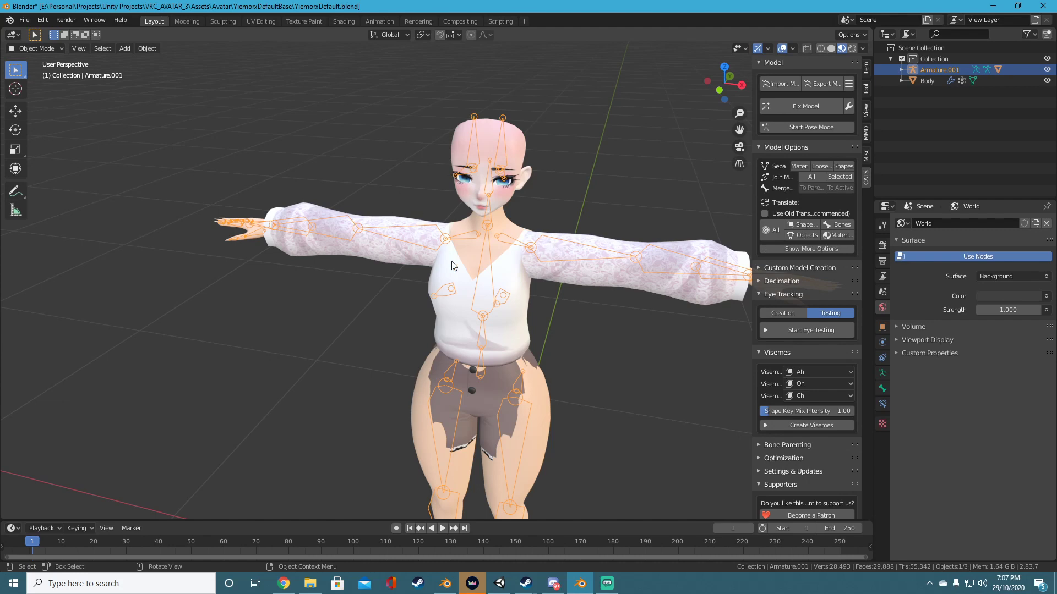
Select the outfit mesh Body and set it up for sculpting with material preview shading, viewed close to the sleeve.
{"action": "left_click", "coordinate": [636, 266]}
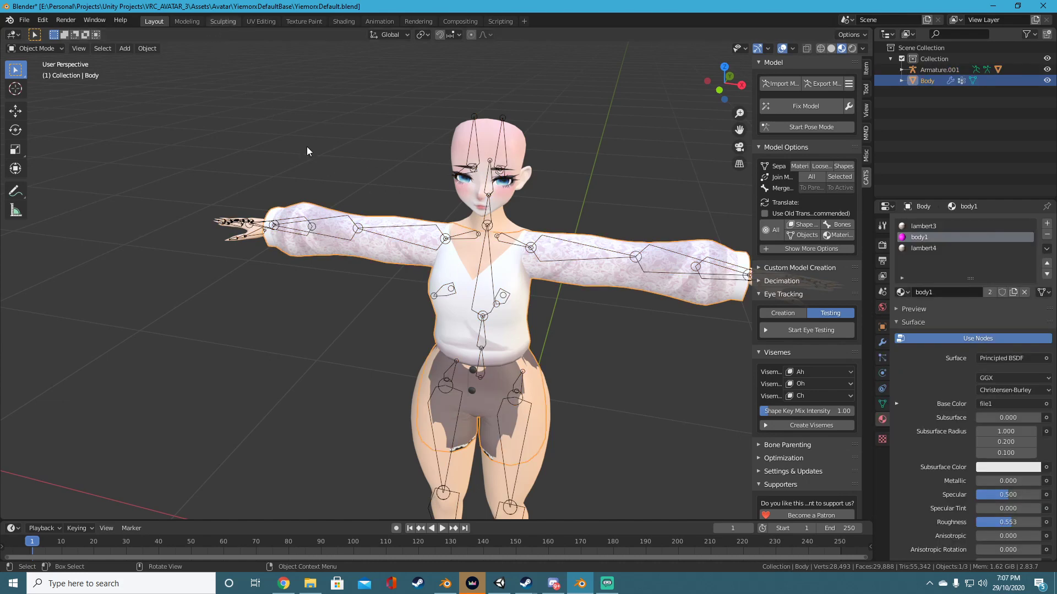
{"action": "left_click", "coordinate": [223, 21]}
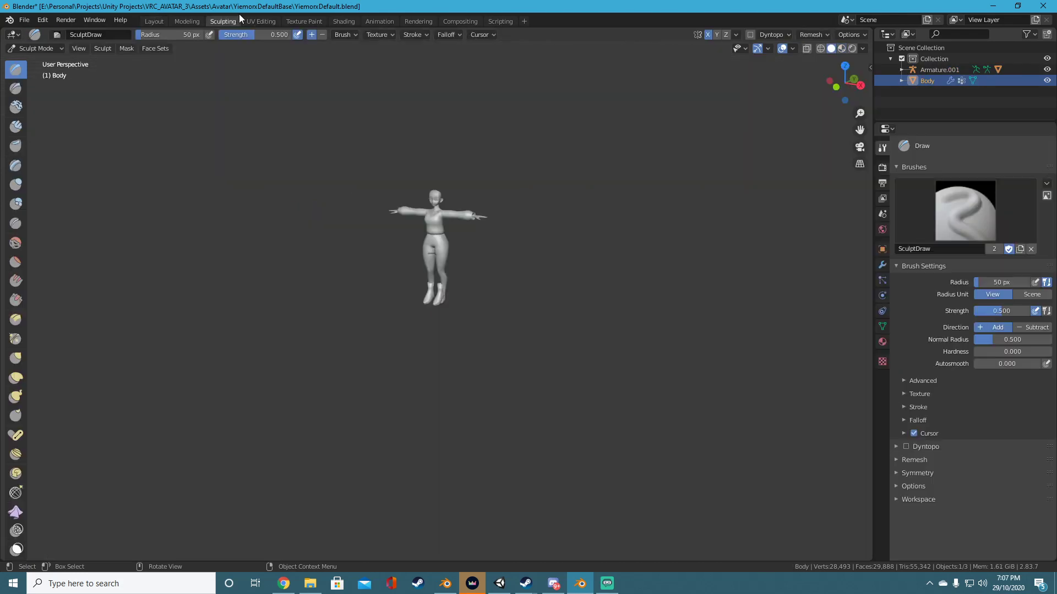
{"action": "left_click", "coordinate": [841, 49]}
{"action": "key", "text": "KP_1"}
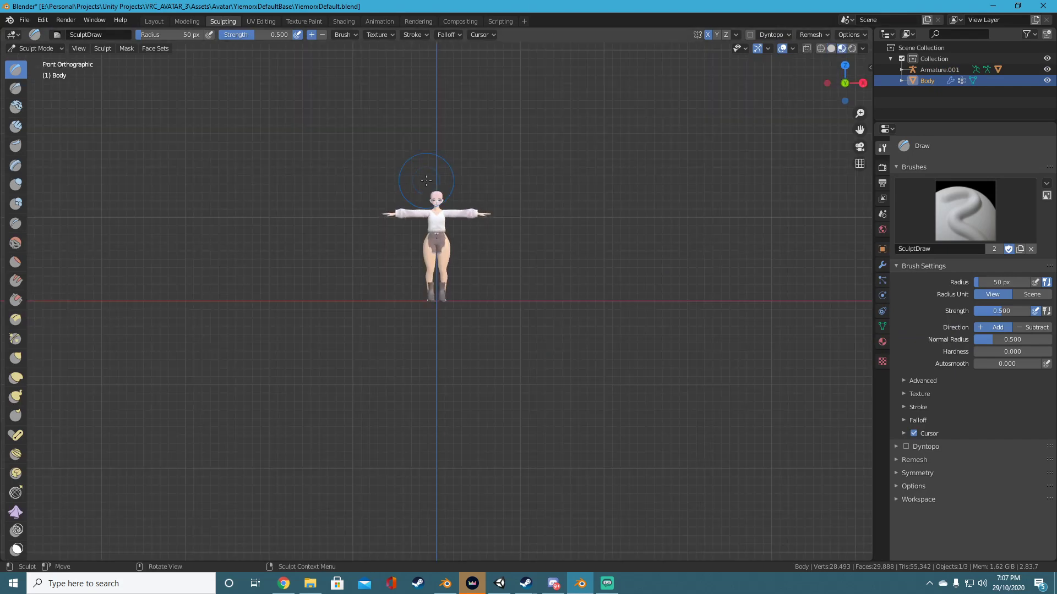
{"action": "scroll", "coordinate": [426, 180], "scroll_direction": "up", "scroll_amount": 9}
{"action": "middle_click_drag", "start_coordinate": [433, 102], "coordinate": [474, 485], "text": "shift"}
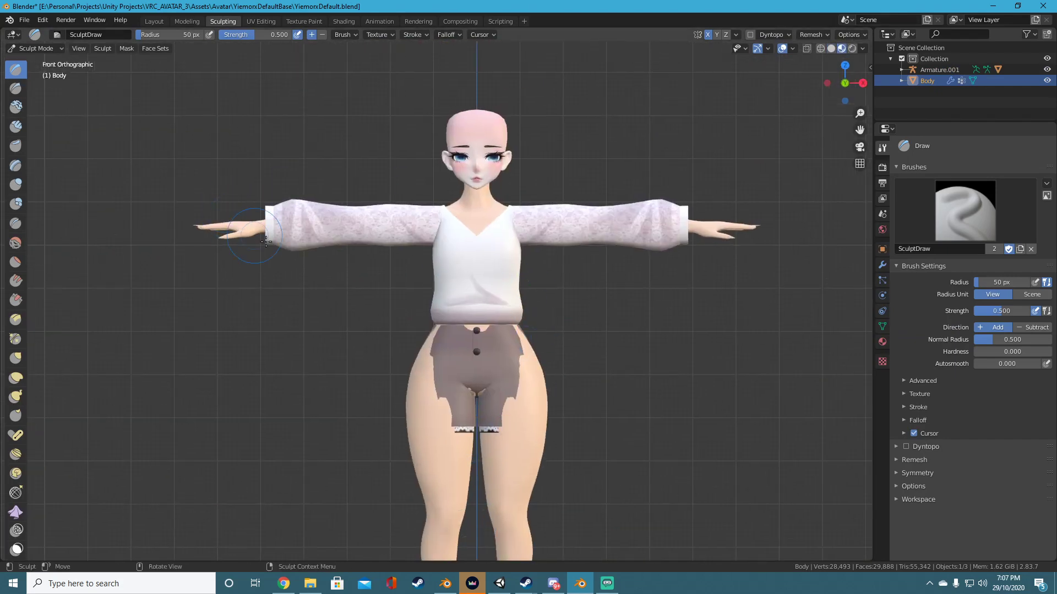
{"action": "middle_click_drag", "start_coordinate": [266, 241], "coordinate": [130, 295]}
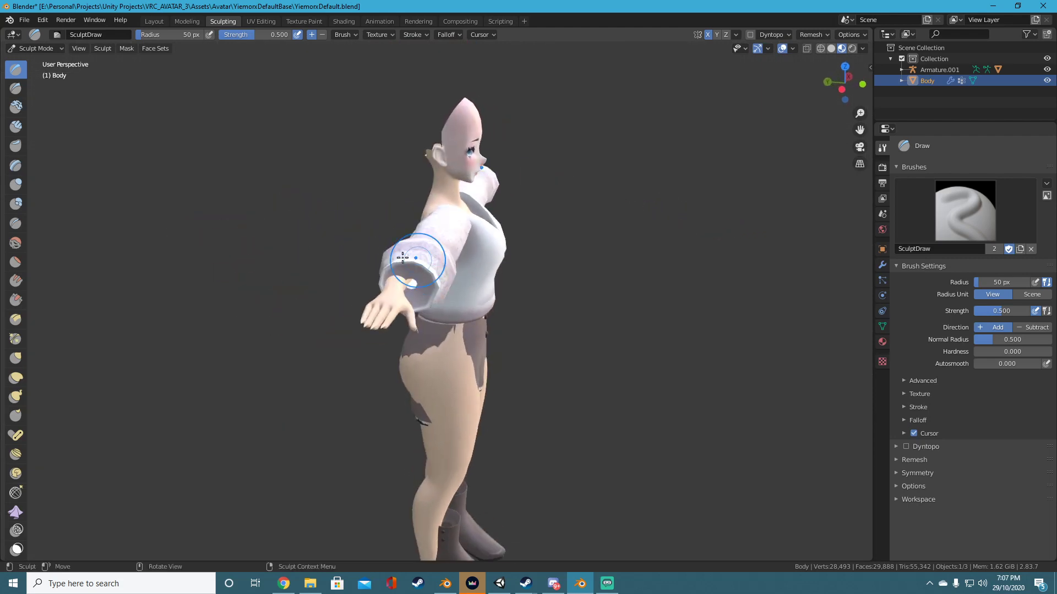
Set up the Grab brush with a 169 px radius and strength 1.000, and adjust the top around the chest and sleeve.
{"action": "left_click", "coordinate": [15, 358]}
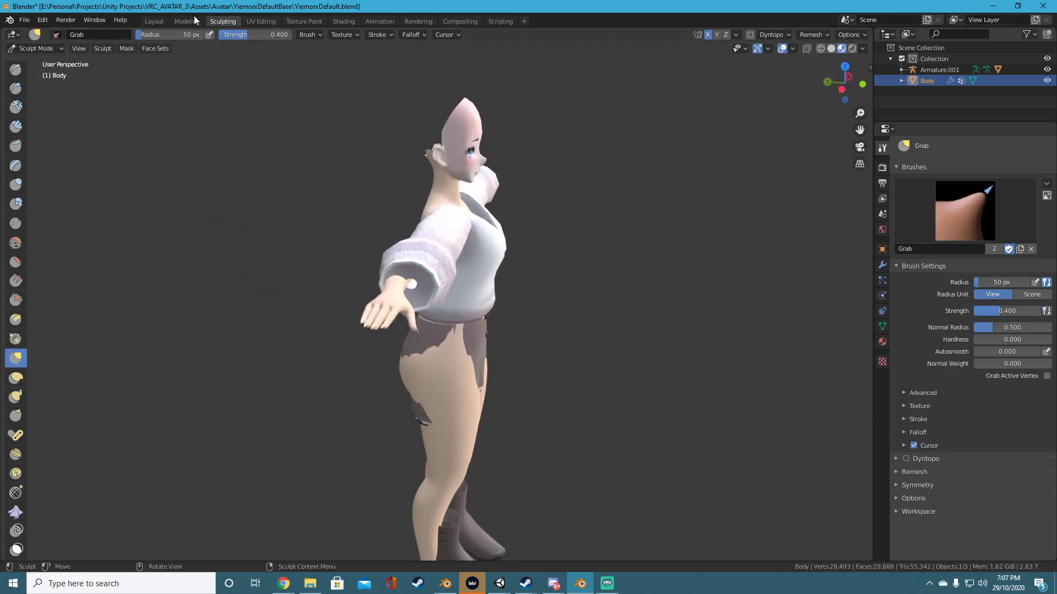
{"action": "left_click_drag", "start_coordinate": [145, 35], "coordinate": [162, 35]}
{"action": "mouse_move", "coordinate": [497, 234]}
{"action": "left_mouse_down"}
{"action": "mouse_move", "coordinate": [487, 234]}
{"action": "mouse_move", "coordinate": [495, 239]}
{"action": "left_mouse_up"}
{"action": "mouse_move", "coordinate": [432, 287]}
{"action": "left_mouse_down"}
{"action": "mouse_move", "coordinate": [420, 287]}
{"action": "mouse_move", "coordinate": [436, 249]}
{"action": "left_mouse_up"}
{"action": "mouse_move", "coordinate": [409, 245]}
{"action": "middle_mouse_down"}
{"action": "mouse_move", "coordinate": [421, 231]}
{"action": "mouse_move", "coordinate": [440, 265]}
{"action": "mouse_move", "coordinate": [283, 264]}
{"action": "mouse_move", "coordinate": [543, 264]}
{"action": "mouse_move", "coordinate": [407, 272]}
{"action": "middle_mouse_up"}
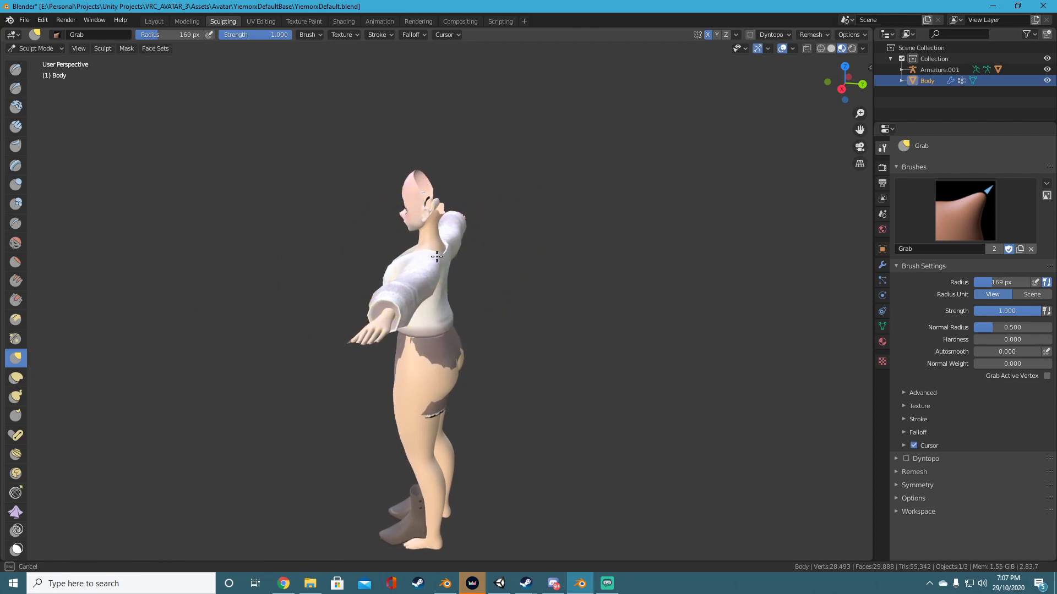
Pull the back of the shorts outward over the hips and buttocks with the Grab brush to cover exposed skin.
{"action": "mouse_move", "coordinate": [438, 259]}
{"action": "middle_mouse_down"}
{"action": "mouse_move", "coordinate": [385, 254]}
{"action": "mouse_move", "coordinate": [432, 236]}
{"action": "mouse_move", "coordinate": [535, 243]}
{"action": "mouse_move", "coordinate": [507, 248]}
{"action": "mouse_move", "coordinate": [502, 314]}
{"action": "mouse_move", "coordinate": [503, 296]}
{"action": "mouse_move", "coordinate": [463, 342]}
{"action": "mouse_move", "coordinate": [418, 310]}
{"action": "mouse_move", "coordinate": [426, 297]}
{"action": "mouse_move", "coordinate": [543, 306]}
{"action": "mouse_move", "coordinate": [488, 366]}
{"action": "middle_mouse_up"}
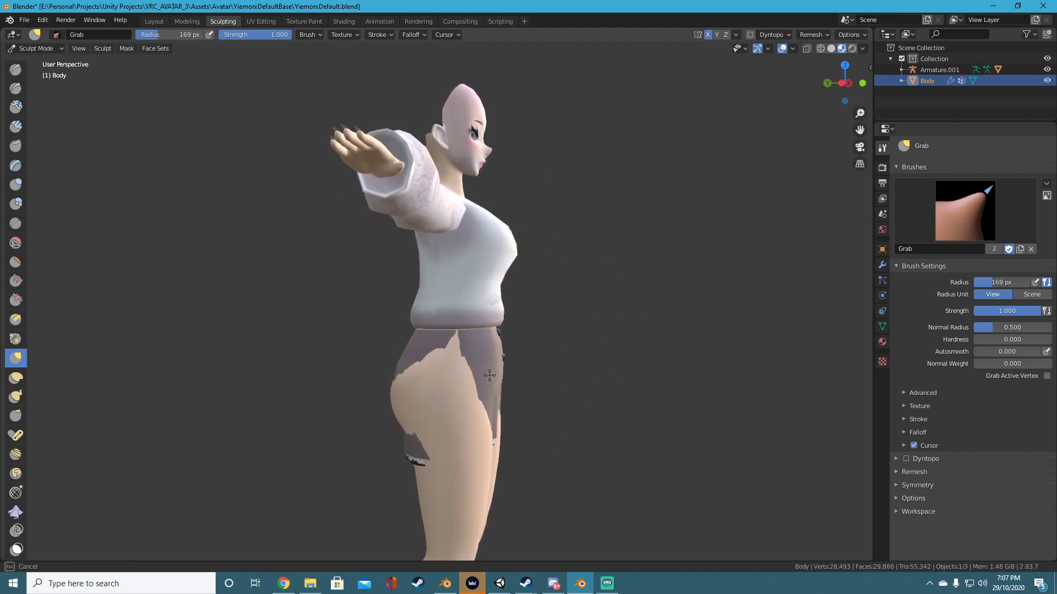
{"action": "middle_click_drag", "start_coordinate": [495, 333], "coordinate": [402, 365]}
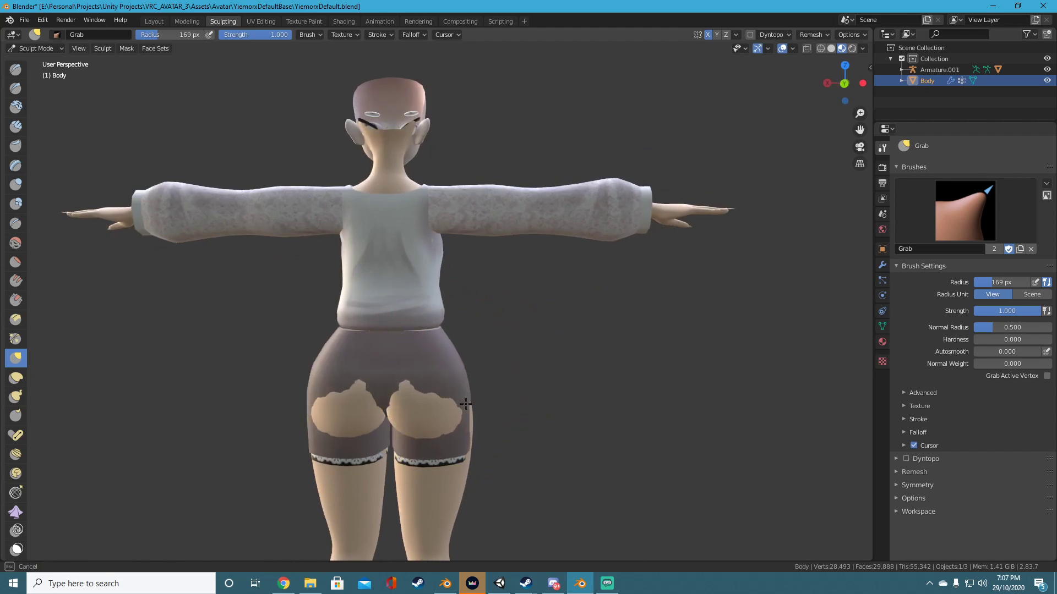
{"action": "mouse_move", "coordinate": [468, 419]}
{"action": "left_mouse_down"}
{"action": "mouse_move", "coordinate": [476, 418]}
{"action": "mouse_move", "coordinate": [465, 452]}
{"action": "left_mouse_up"}
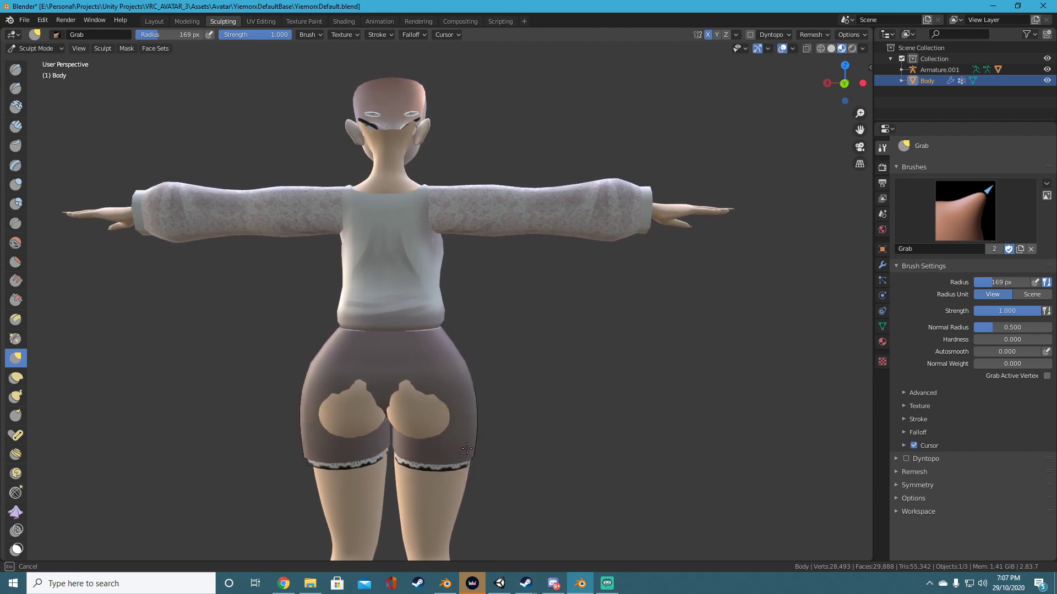
{"action": "middle_click_drag", "start_coordinate": [378, 472], "coordinate": [457, 440]}
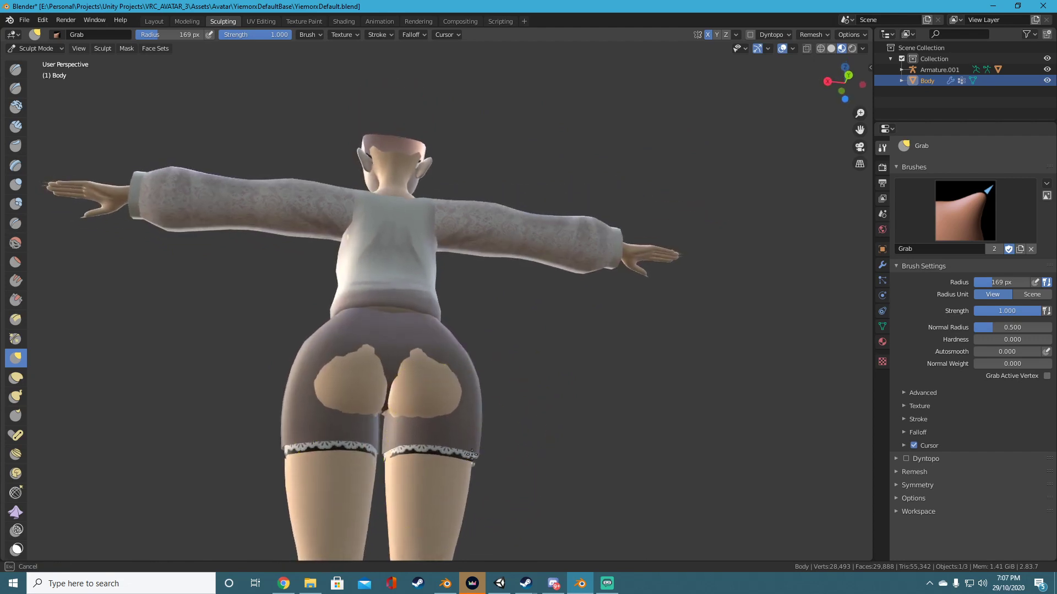
{"action": "middle_click_drag", "start_coordinate": [330, 436], "coordinate": [448, 427]}
{"action": "left_click_drag", "start_coordinate": [448, 400], "coordinate": [455, 419]}
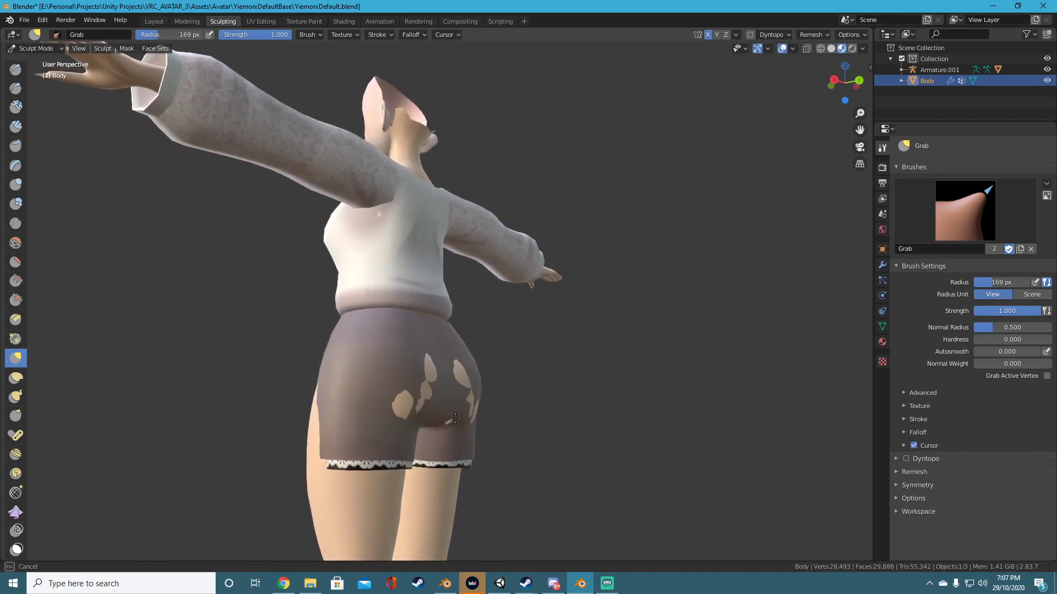
Pull the side and front of the shorts out over the thighs with the Grab brush to cover exposed skin.
{"action": "middle_click_drag", "start_coordinate": [452, 382], "coordinate": [428, 441]}
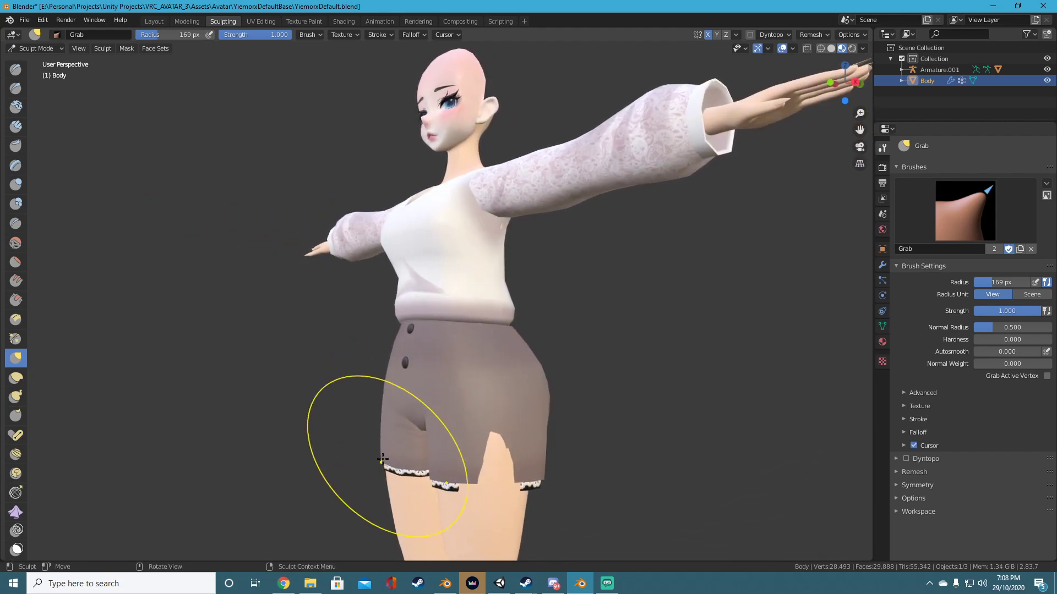
{"action": "middle_click_drag", "start_coordinate": [383, 458], "coordinate": [501, 458]}
{"action": "left_click_drag", "start_coordinate": [563, 446], "coordinate": [582, 452]}
{"action": "mouse_move", "coordinate": [547, 472]}
{"action": "middle_mouse_down"}
{"action": "mouse_move", "coordinate": [459, 479]}
{"action": "mouse_move", "coordinate": [498, 490]}
{"action": "middle_mouse_up"}
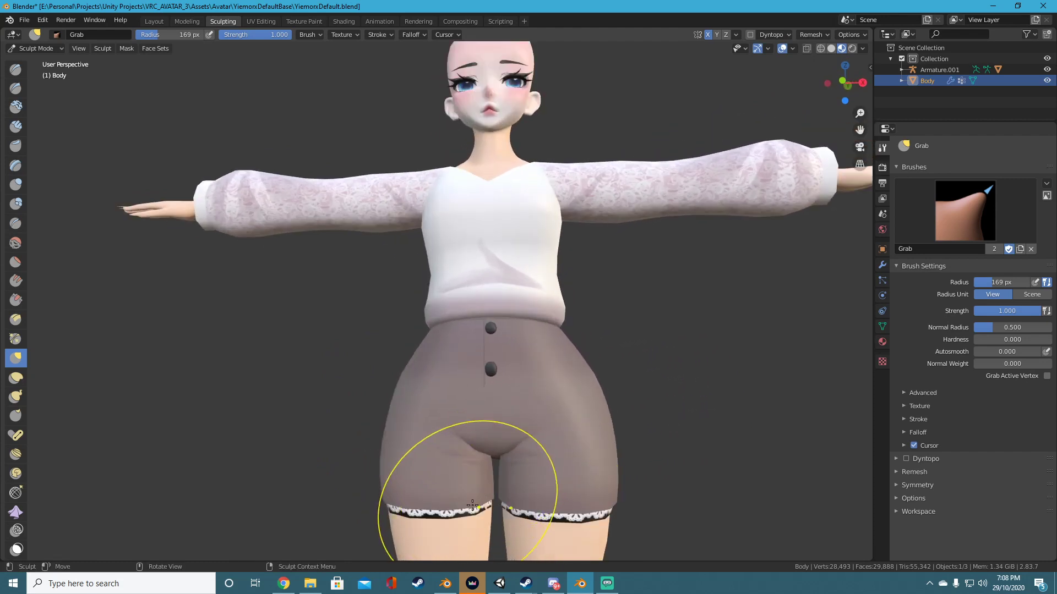
Reduce the Grab brush radius to 106 px and reshape the front of the top around and below the chest.
{"action": "middle_click_drag", "start_coordinate": [551, 515], "coordinate": [673, 514]}
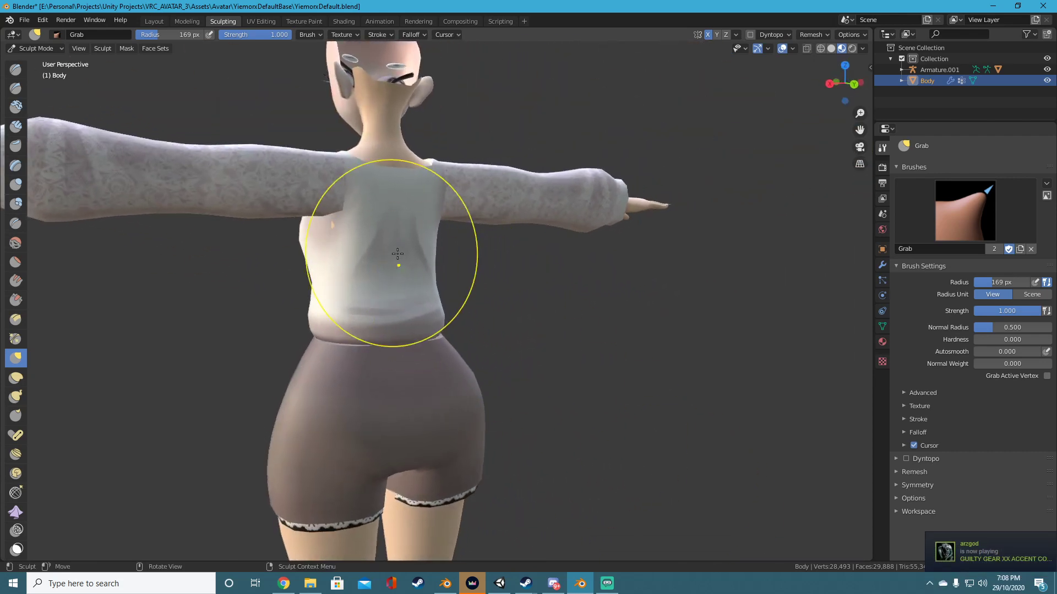
{"action": "mouse_move", "coordinate": [473, 277]}
{"action": "middle_mouse_down"}
{"action": "mouse_move", "coordinate": [403, 274]}
{"action": "mouse_move", "coordinate": [380, 329]}
{"action": "mouse_move", "coordinate": [519, 248]}
{"action": "mouse_move", "coordinate": [521, 305]}
{"action": "middle_mouse_up"}
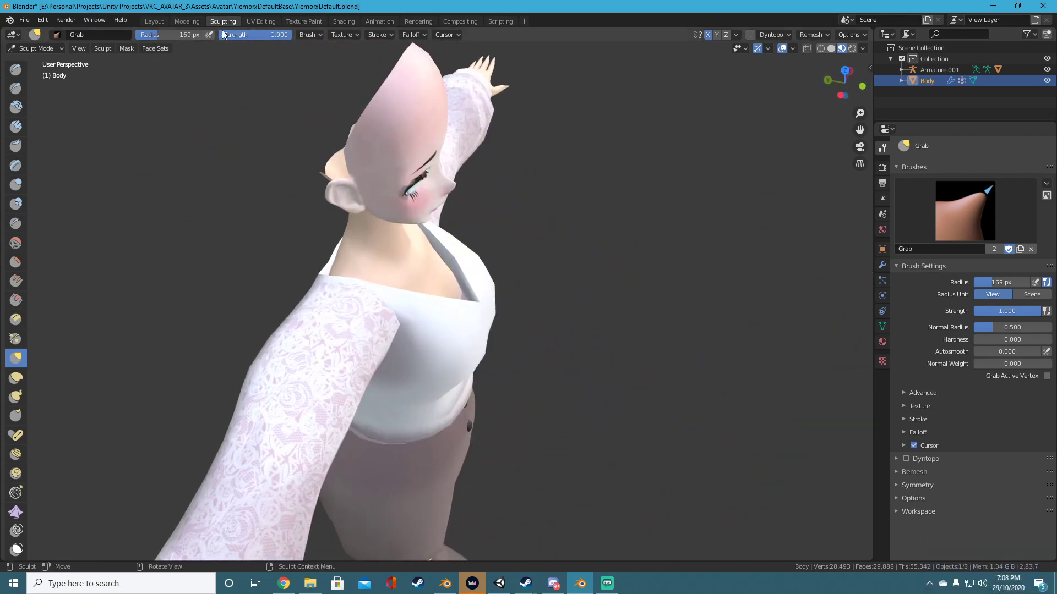
{"action": "scroll", "coordinate": [403, 283], "scroll_direction": "up", "scroll_amount": 3}
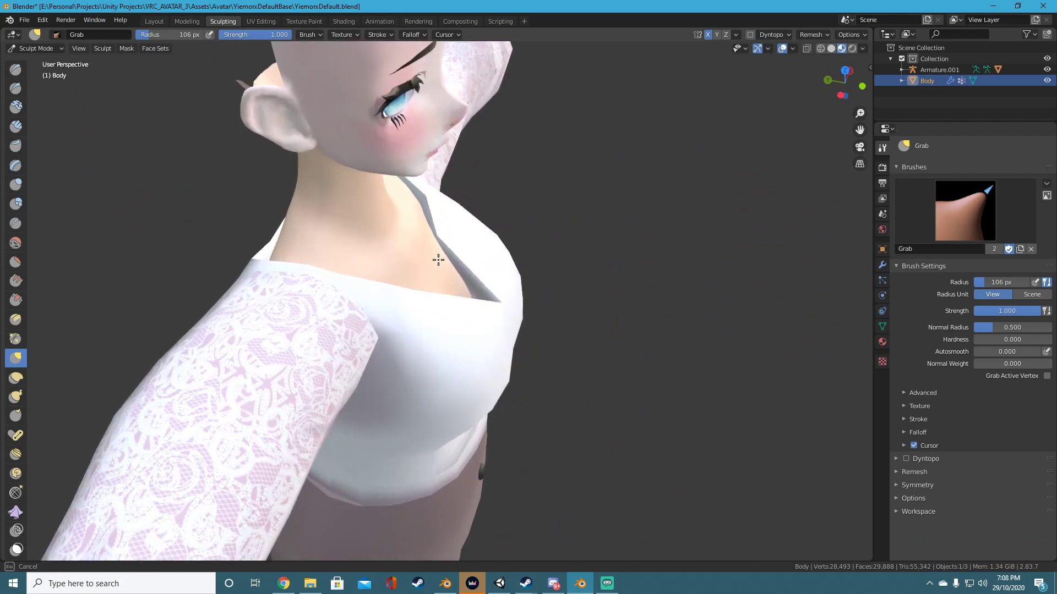
{"action": "middle_click_drag", "start_coordinate": [429, 209], "coordinate": [304, 268]}
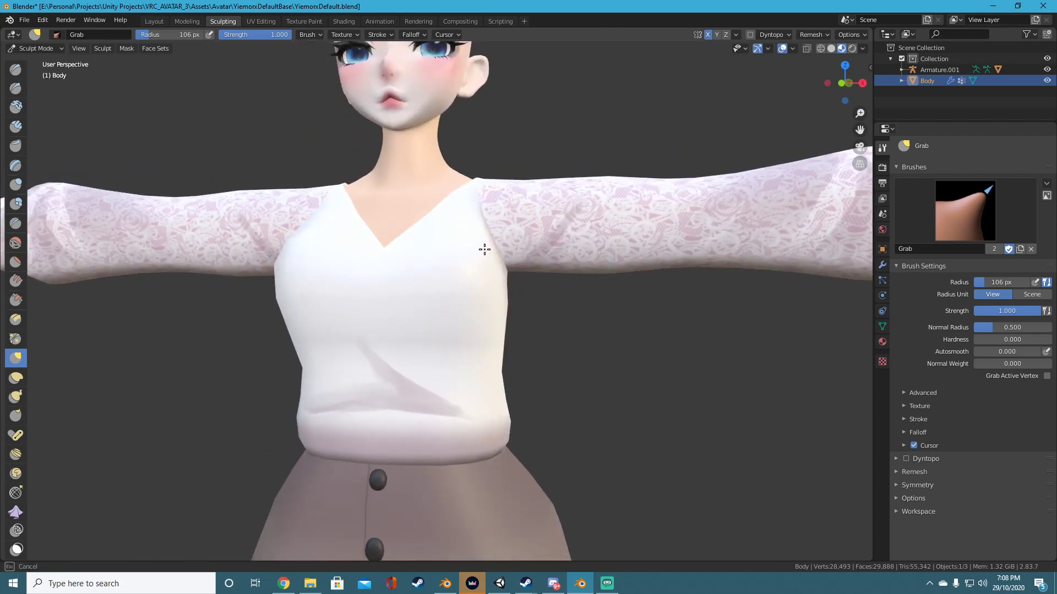
{"action": "middle_click_drag", "start_coordinate": [485, 249], "coordinate": [400, 287]}
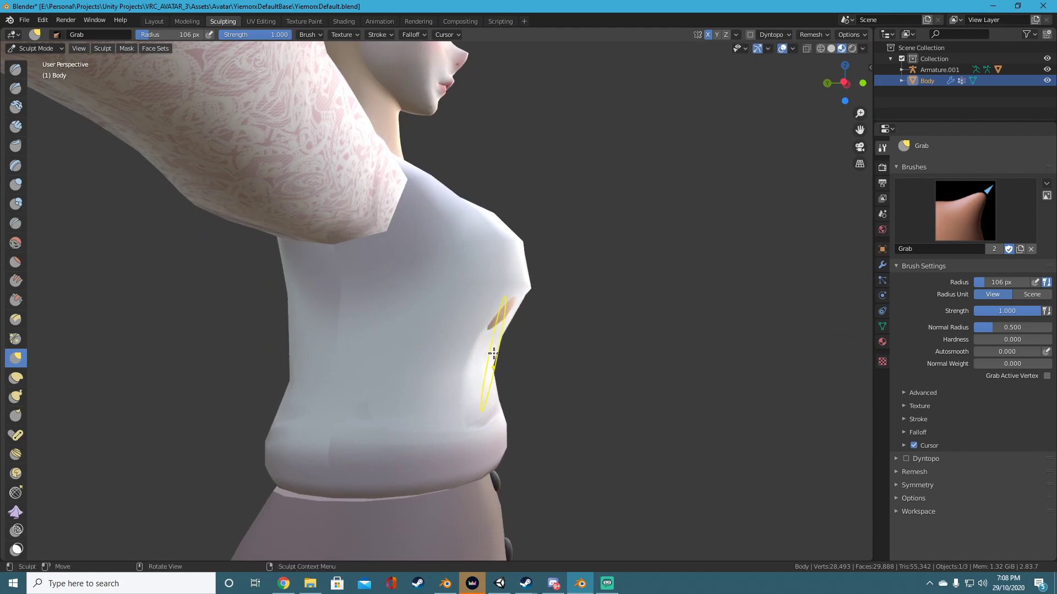
{"action": "middle_click_drag", "start_coordinate": [537, 347], "coordinate": [316, 346]}
{"action": "left_click_drag", "start_coordinate": [378, 373], "coordinate": [382, 359]}
Refine the rear of the shorts around the buttocks with the Grab brush.
{"action": "middle_click_drag", "start_coordinate": [383, 355], "coordinate": [663, 375]}
{"action": "scroll", "coordinate": [534, 425], "scroll_direction": "down", "scroll_amount": 4}
{"action": "scroll", "coordinate": [663, 375], "scroll_direction": "up", "scroll_amount": 2}
{"action": "middle_click_drag", "start_coordinate": [541, 458], "coordinate": [537, 364], "text": "shift"}
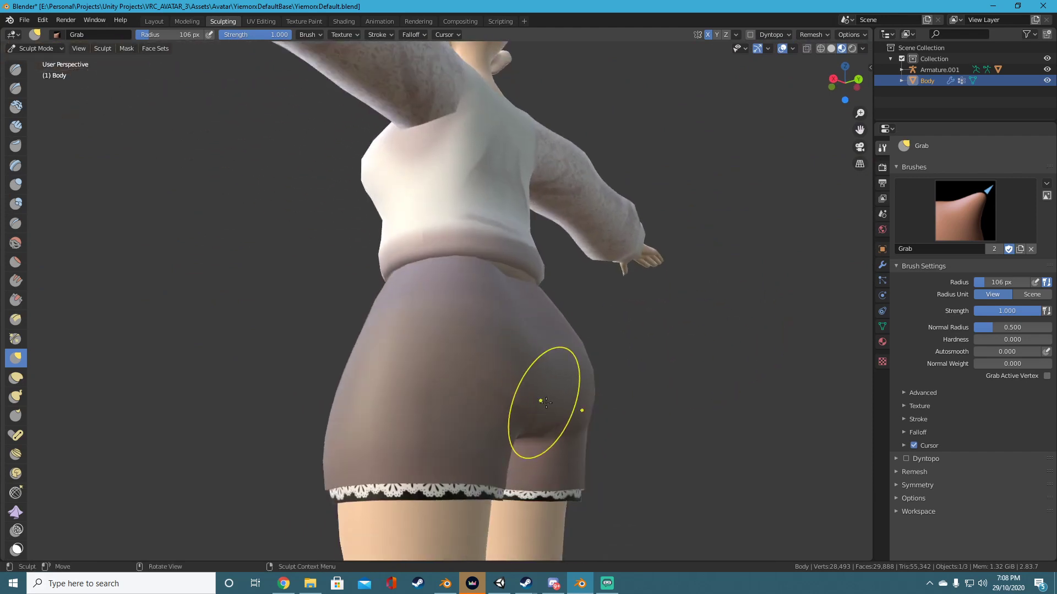
{"action": "left_click_drag", "start_coordinate": [538, 402], "coordinate": [549, 394]}
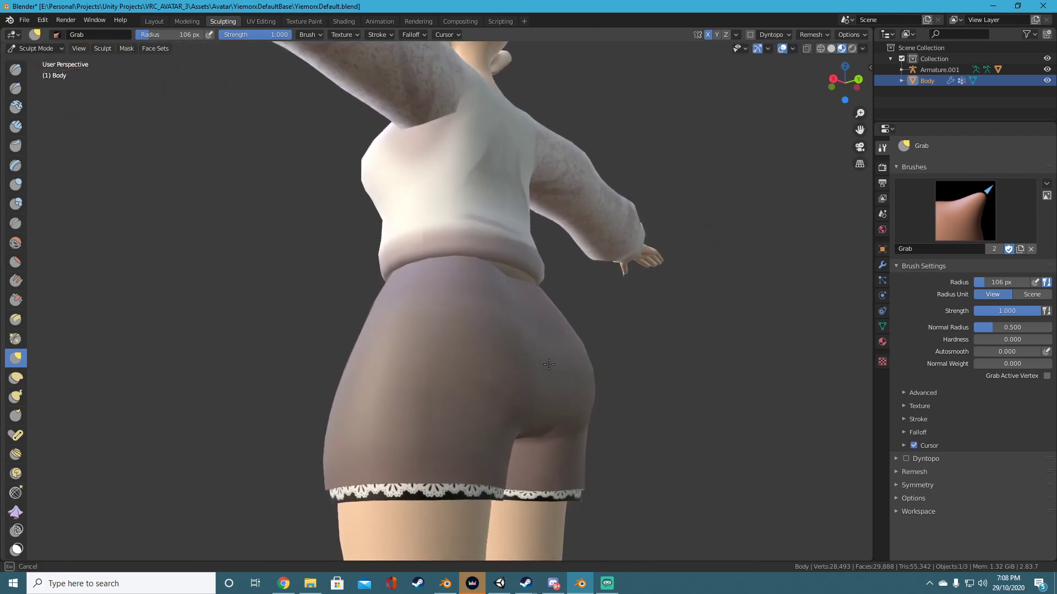
Reshape the lower rear of the shorts beneath the buttocks with an upward Grab brush stroke.
{"action": "mouse_move", "coordinate": [538, 369]}
{"action": "middle_mouse_down"}
{"action": "mouse_move", "coordinate": [504, 383]}
{"action": "mouse_move", "coordinate": [526, 337]}
{"action": "middle_mouse_up"}
{"action": "mouse_move", "coordinate": [523, 335]}
{"action": "left_mouse_down"}
{"action": "mouse_move", "coordinate": [499, 330]}
{"action": "mouse_move", "coordinate": [526, 290]}
{"action": "left_mouse_up"}
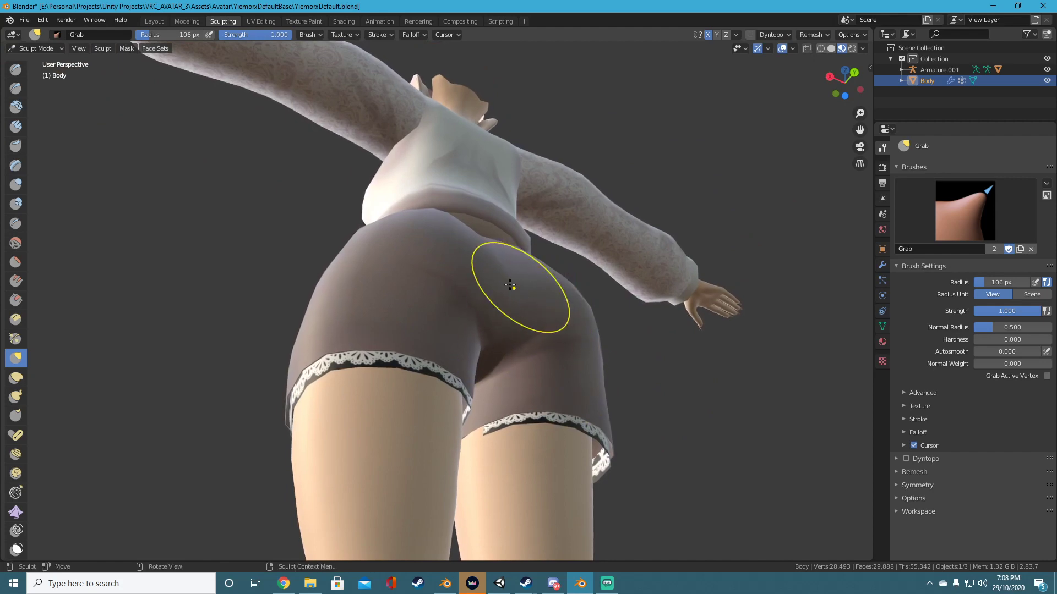
{"action": "mouse_move", "coordinate": [519, 288]}
{"action": "middle_mouse_down"}
{"action": "mouse_move", "coordinate": [584, 291]}
{"action": "mouse_move", "coordinate": [353, 259]}
{"action": "mouse_move", "coordinate": [570, 289]}
{"action": "mouse_move", "coordinate": [474, 282]}
{"action": "middle_mouse_up"}
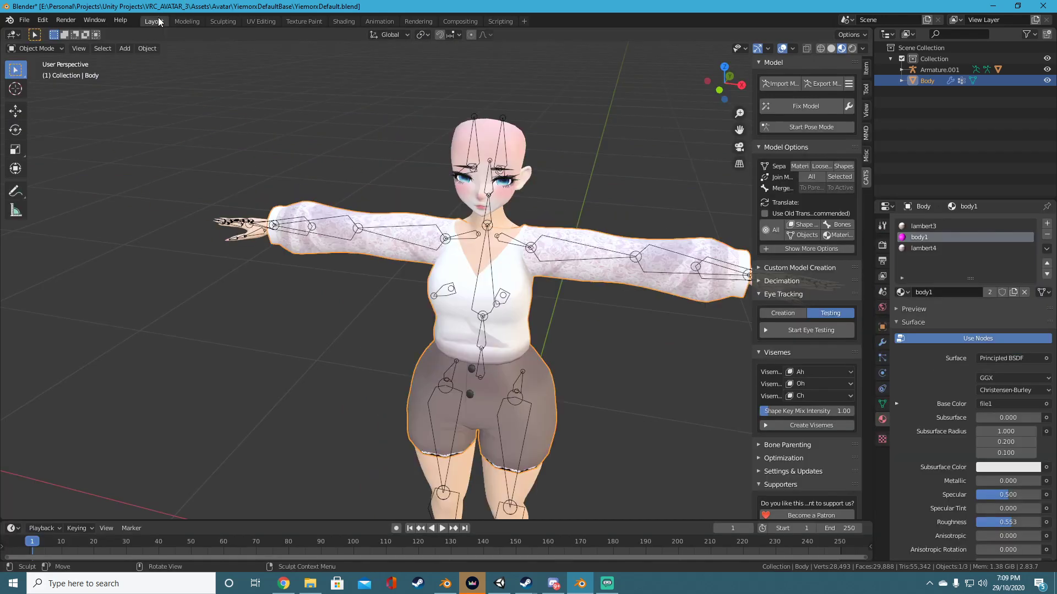
Inspect the fitted outfit and the boots around the avatar's legs and feet from several angles.
{"action": "middle_click_drag", "start_coordinate": [505, 242], "coordinate": [583, 232]}
{"action": "left_click", "coordinate": [628, 265]}
{"action": "middle_click_drag", "start_coordinate": [330, 342], "coordinate": [320, 250]}
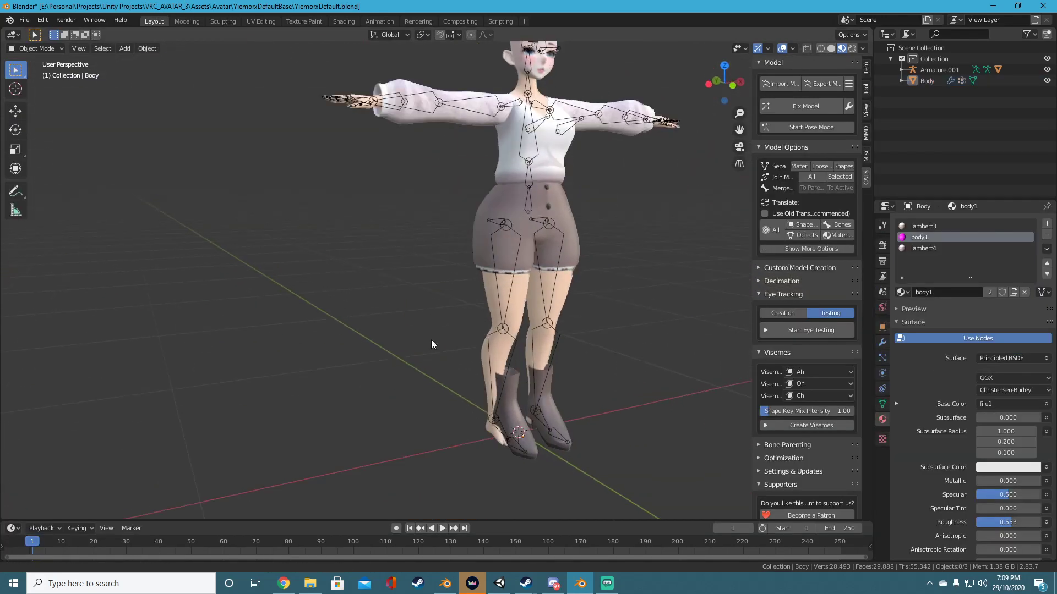
{"action": "scroll", "coordinate": [460, 354], "scroll_direction": "up", "scroll_amount": 5}
{"action": "left_click", "coordinate": [223, 21]}
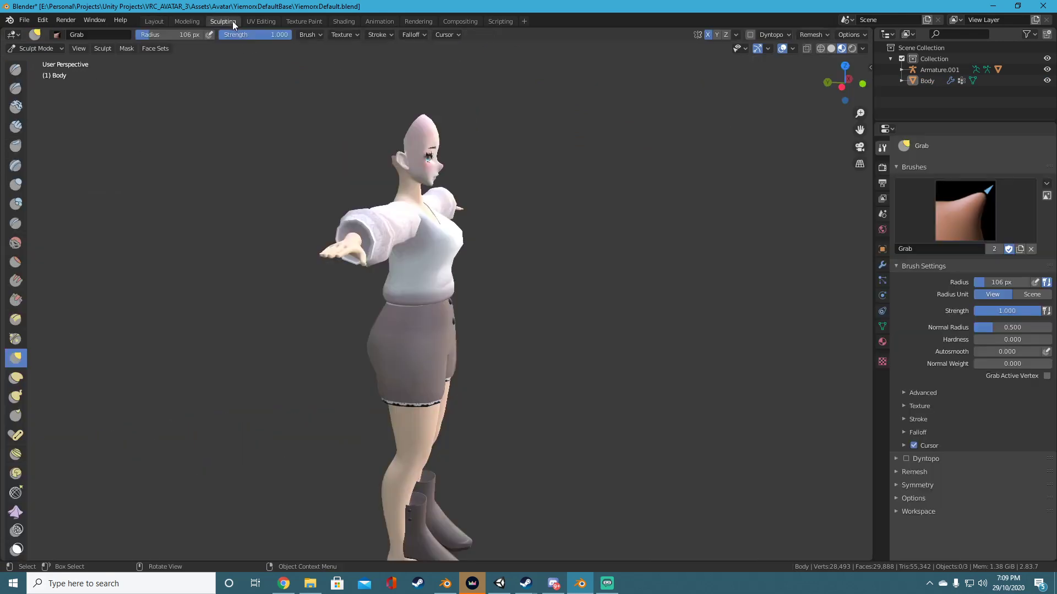
{"action": "mouse_move", "coordinate": [576, 478]}
{"action": "middle_mouse_down", "text": "shift"}
{"action": "mouse_move", "coordinate": [542, 332]}
{"action": "mouse_move", "coordinate": [514, 270]}
{"action": "middle_mouse_up", "text": "shift"}
{"action": "middle_click_drag", "start_coordinate": [514, 270], "coordinate": [422, 327]}
{"action": "left_click", "coordinate": [154, 21]}
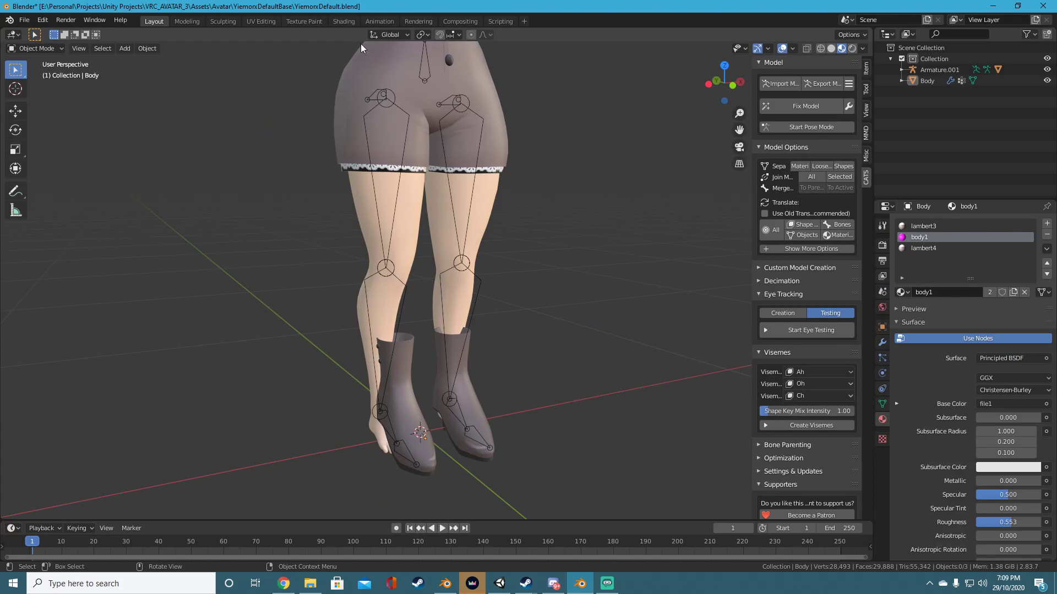
Open the clothing mesh in Edit Mode, viewed from the front with X-ray enabled.
{"action": "left_click", "coordinate": [374, 78]}
{"action": "key", "text": "Tab"}
{"action": "middle_click_drag", "start_coordinate": [485, 413], "coordinate": [468, 356]}
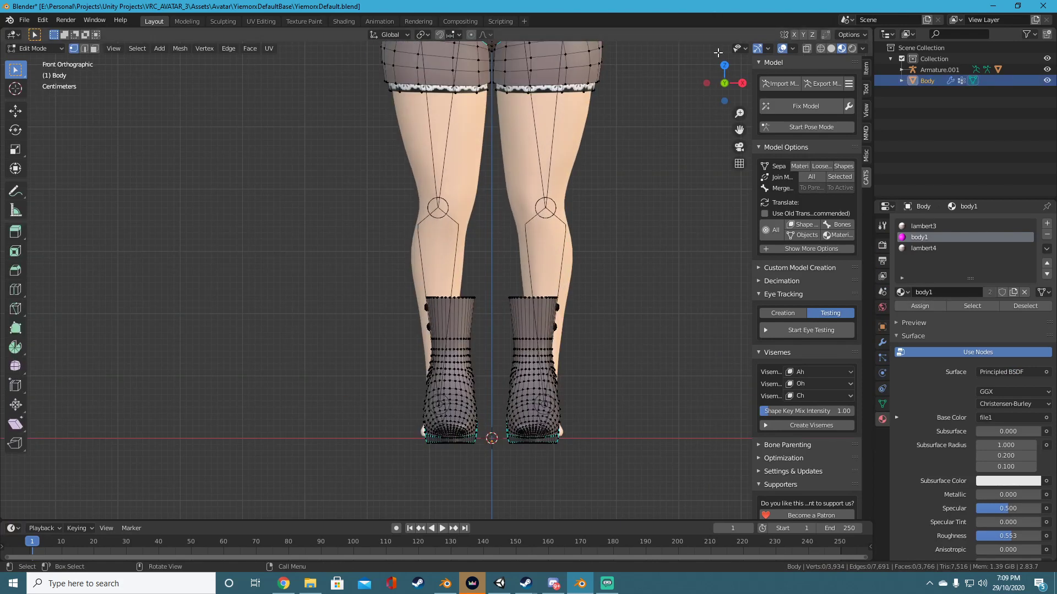
{"action": "left_click", "coordinate": [806, 49]}
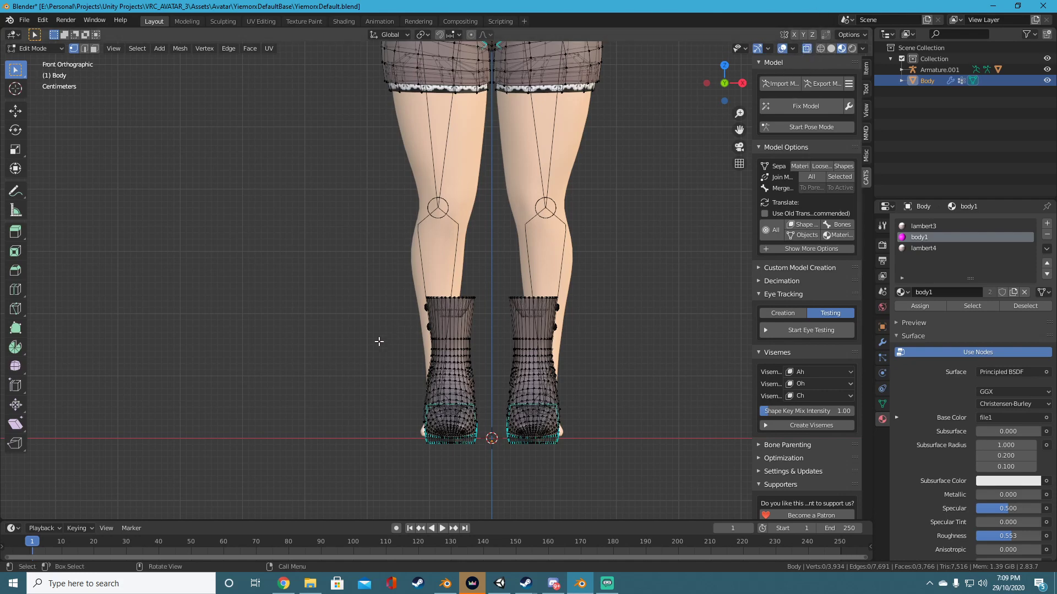
Select the avatar's right boot and move it outward along X by about 0.021 m to align with the leg.
{"action": "left_click_drag", "start_coordinate": [345, 259], "coordinate": [503, 481]}
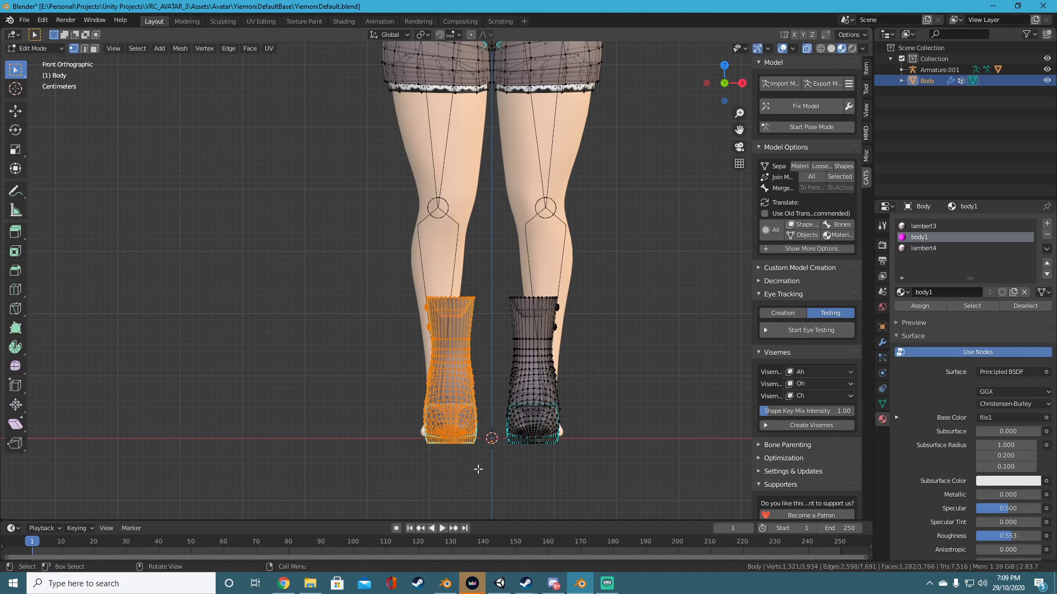
{"action": "key", "text": "g"}
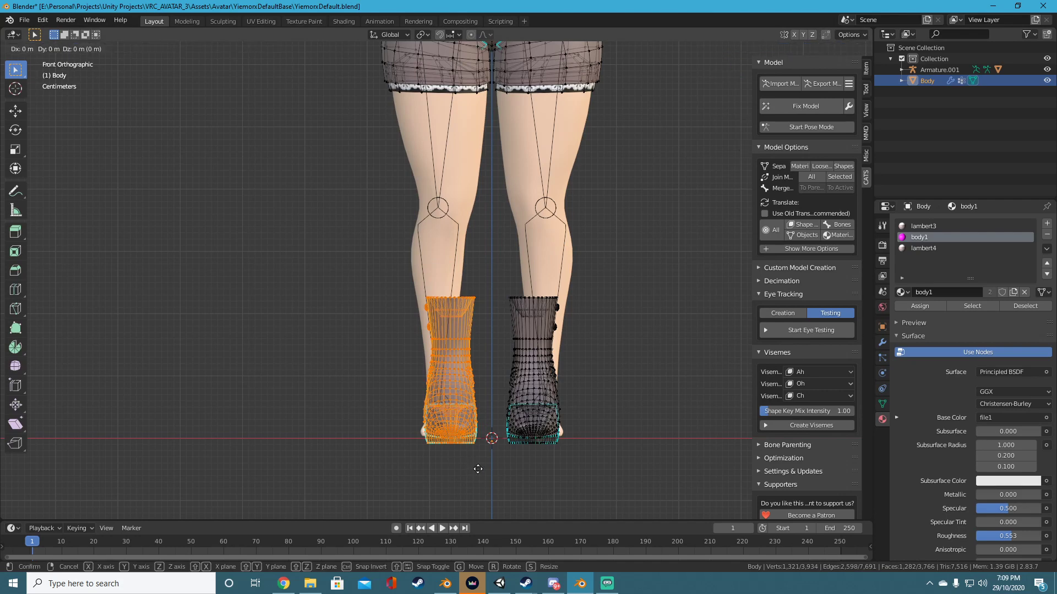
{"action": "key", "text": "x"}
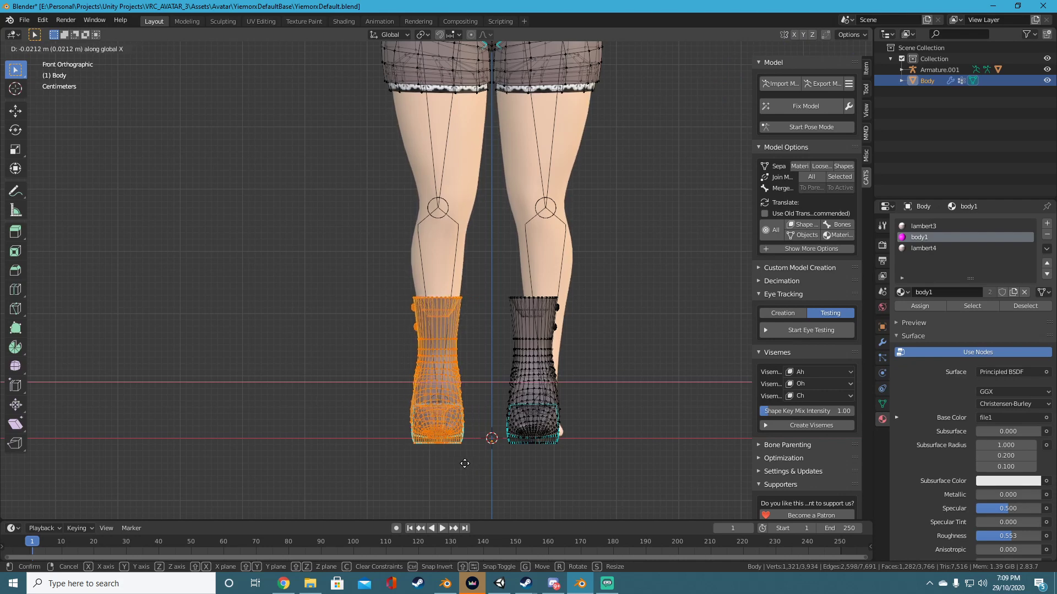
{"action": "left_click", "coordinate": [465, 463]}
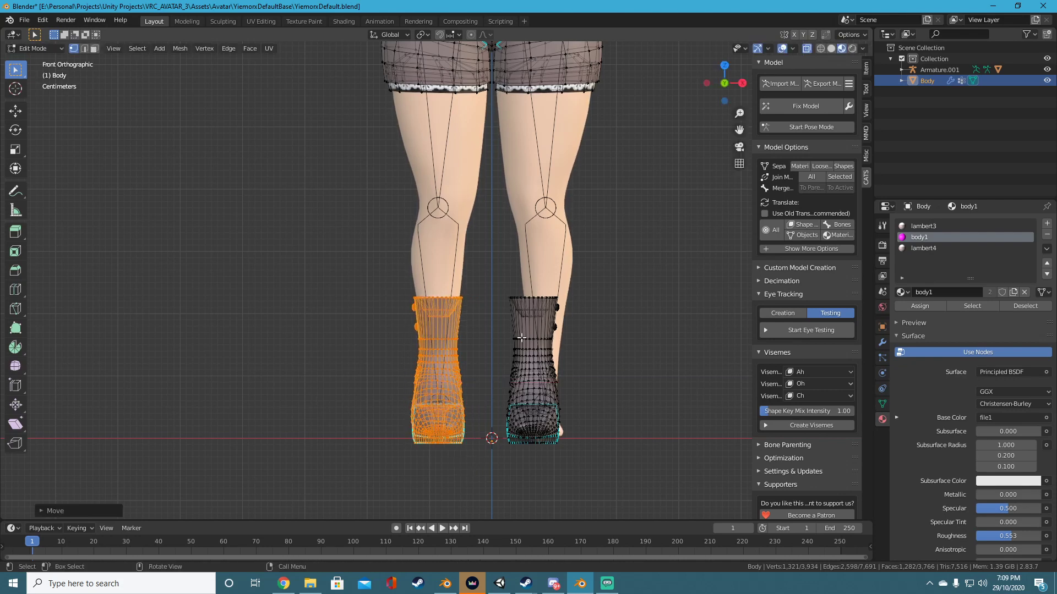
Select the avatar's left boot and move it outward along X to align with the leg.
{"action": "left_click", "coordinate": [500, 315]}
{"action": "left_click_drag", "start_coordinate": [486, 271], "coordinate": [618, 468]}
{"action": "key", "text": "g"}
{"action": "key", "text": "x"}
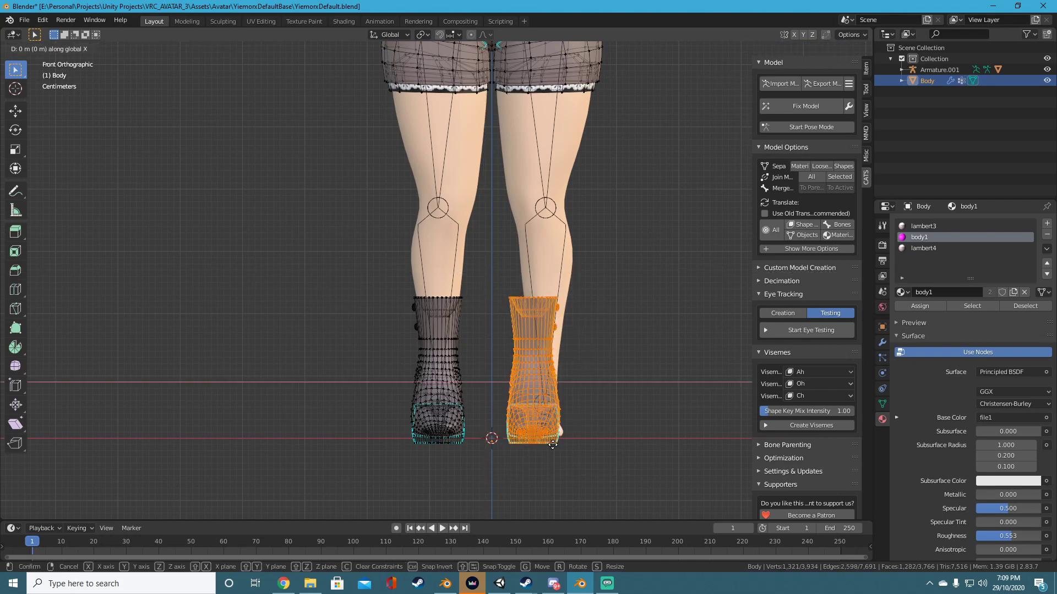
{"action": "left_click", "coordinate": [566, 444]}
Delete the geometry of both boots from the clothing mesh and return to Object Mode.
{"action": "middle_click_drag", "start_coordinate": [566, 443], "coordinate": [360, 326]}
{"action": "key", "text": "KP_3"}
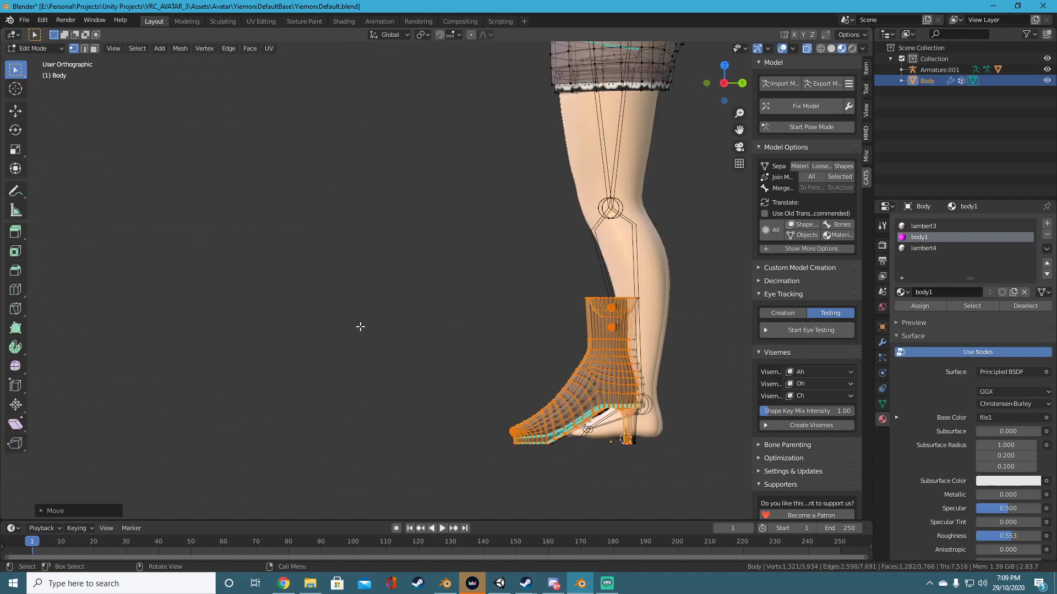
{"action": "middle_click_drag", "start_coordinate": [639, 424], "coordinate": [470, 338], "text": "shift"}
{"action": "middle_click_drag", "start_coordinate": [287, 295], "coordinate": [415, 309]}
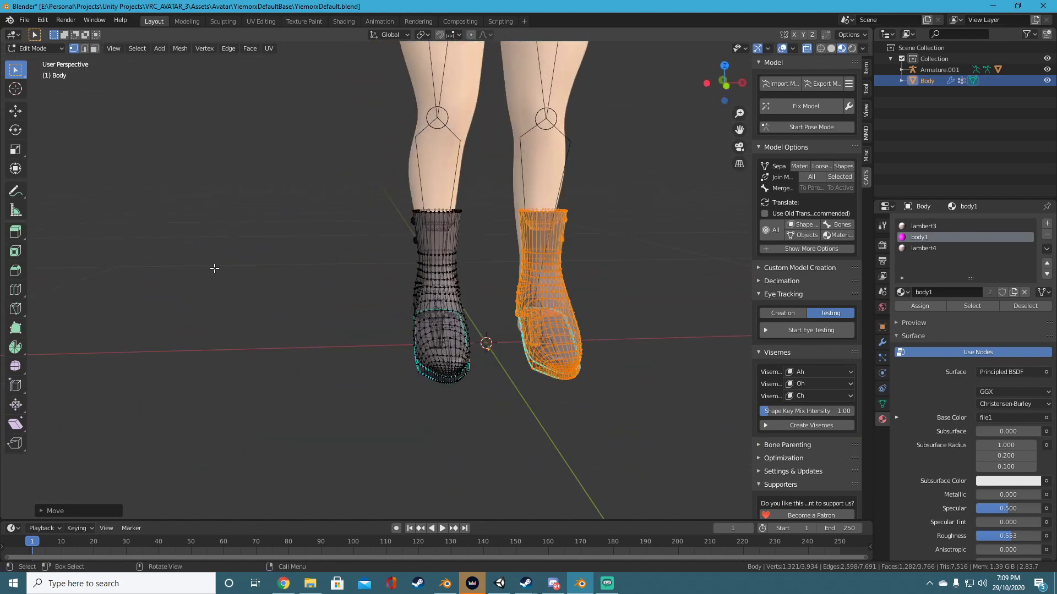
{"action": "left_click_drag", "start_coordinate": [205, 154], "coordinate": [711, 446]}
{"action": "key", "text": "x"}
{"action": "left_click", "coordinate": [512, 393]}
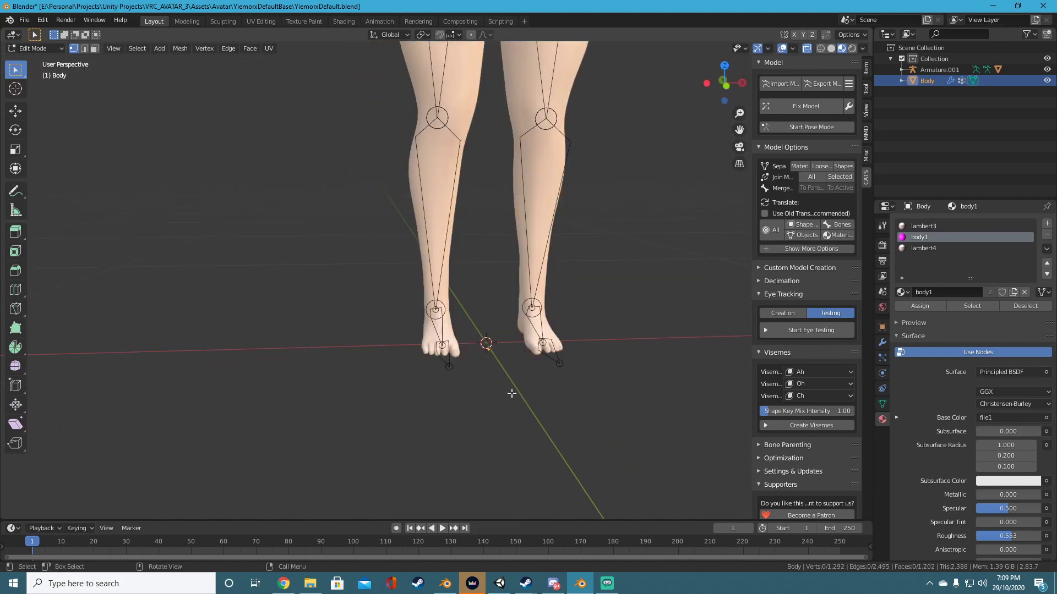
{"action": "middle_click_drag", "start_coordinate": [274, 337], "coordinate": [345, 337]}
{"action": "scroll", "coordinate": [344, 338], "scroll_direction": "down", "scroll_amount": 4}
{"action": "key", "text": "Tab"}
Examine the remaining top and shorts on the avatar from several angles for fit.
{"action": "middle_click_drag", "start_coordinate": [537, 256], "coordinate": [374, 273]}
{"action": "scroll", "coordinate": [347, 310], "scroll_direction": "up", "scroll_amount": 1}
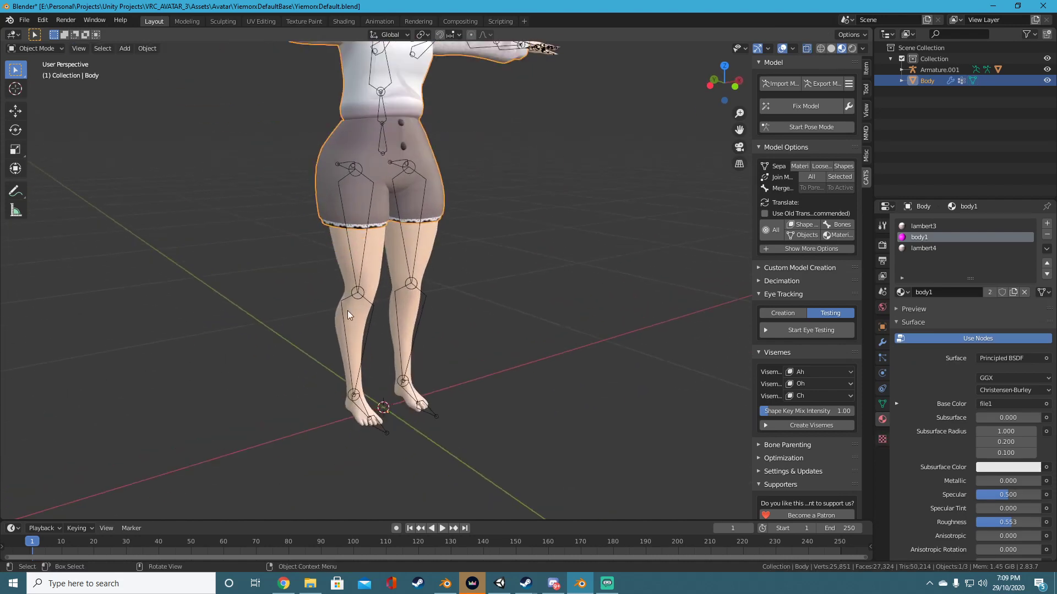
{"action": "middle_click_drag", "start_coordinate": [348, 311], "coordinate": [387, 405]}
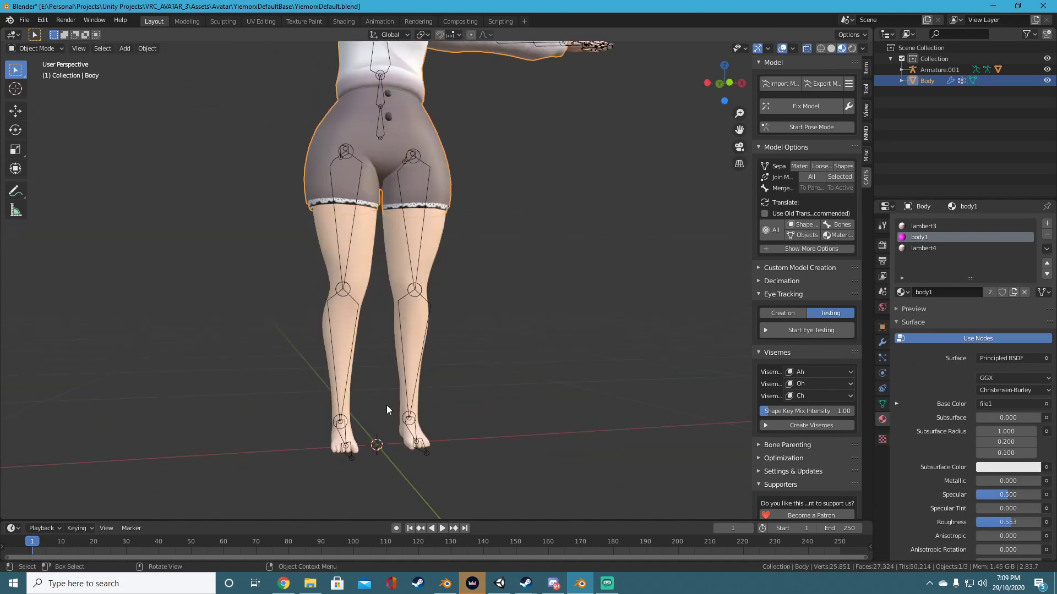
{"action": "middle_click_drag", "start_coordinate": [546, 331], "coordinate": [301, 208]}
{"action": "middle_click_drag", "start_coordinate": [537, 355], "coordinate": [391, 358]}
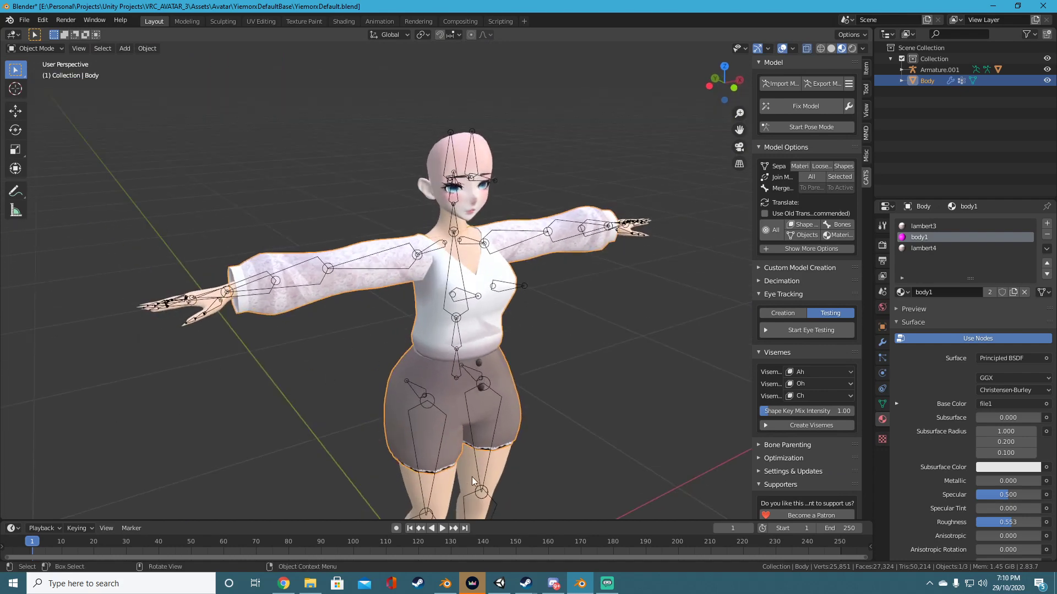
{"action": "middle_click_drag", "start_coordinate": [472, 477], "coordinate": [423, 159], "text": "shift"}
{"action": "middle_click_drag", "start_coordinate": [382, 384], "coordinate": [335, 437]}
{"action": "middle_click_drag", "start_coordinate": [568, 335], "coordinate": [413, 345]}
{"action": "middle_click_drag", "start_coordinate": [463, 211], "coordinate": [517, 408], "text": "shift"}
{"action": "middle_click_drag", "start_coordinate": [442, 308], "coordinate": [646, 318]}
{"action": "middle_click_drag", "start_coordinate": [429, 210], "coordinate": [496, 299], "text": "shift"}
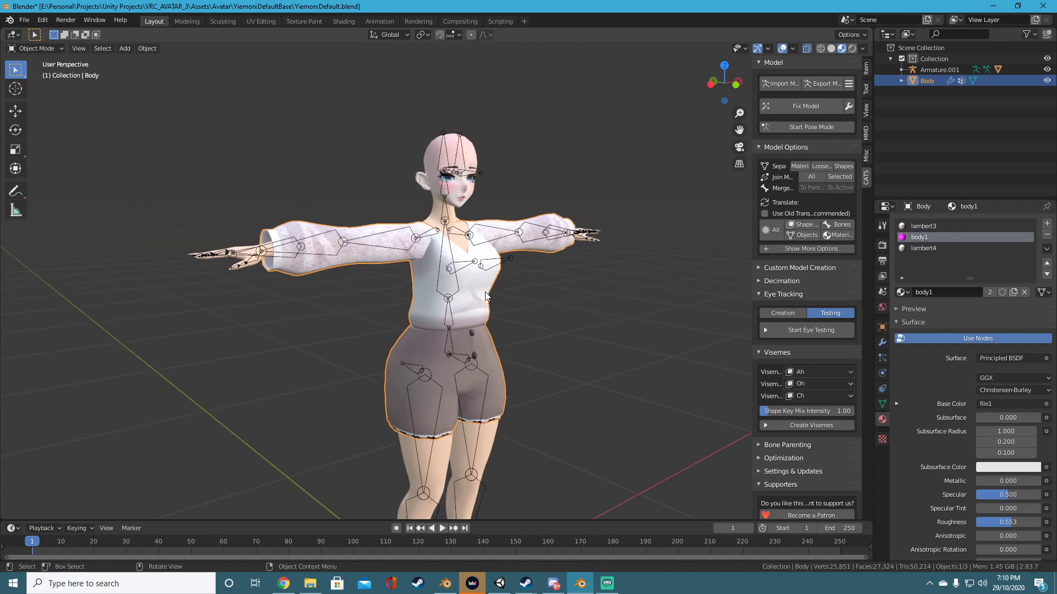
Remove the body1 material slot and the Armature modifier from the clothing object.
{"action": "left_click", "coordinate": [1047, 234]}
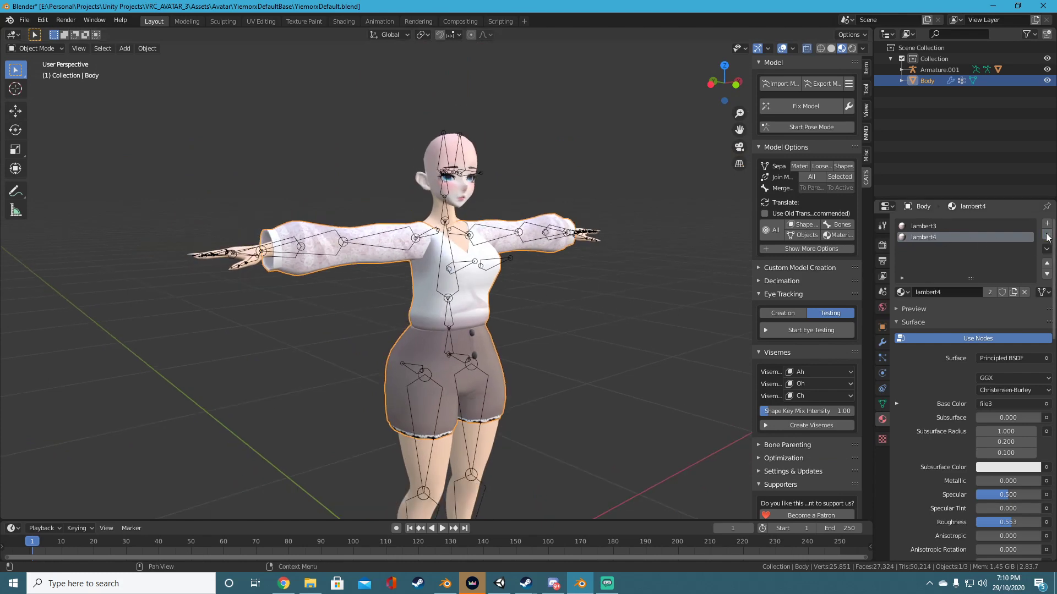
{"action": "middle_click_drag", "start_coordinate": [549, 232], "coordinate": [526, 240]}
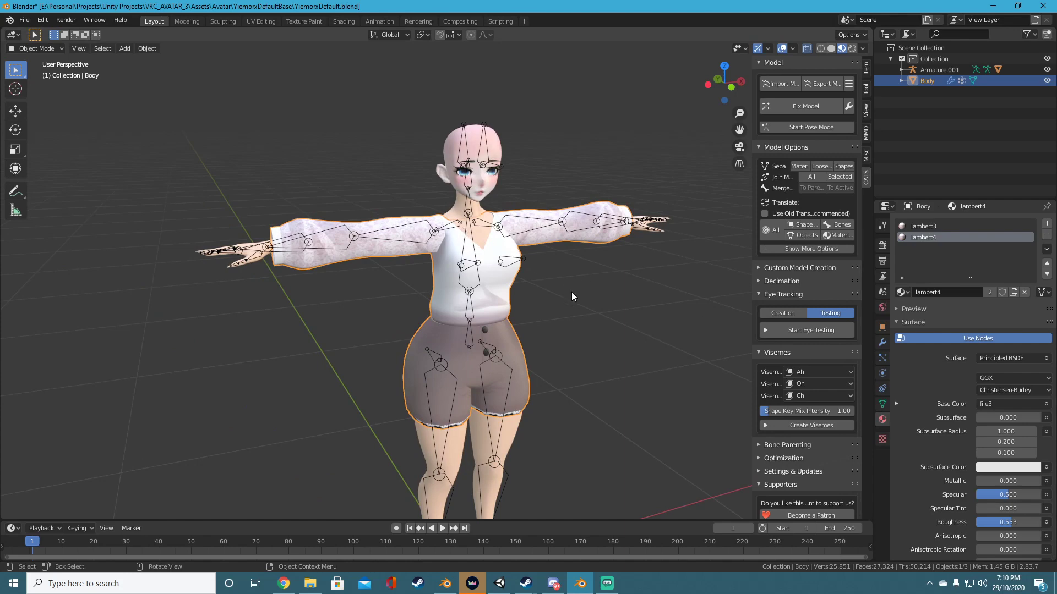
{"action": "left_click", "coordinate": [883, 342]}
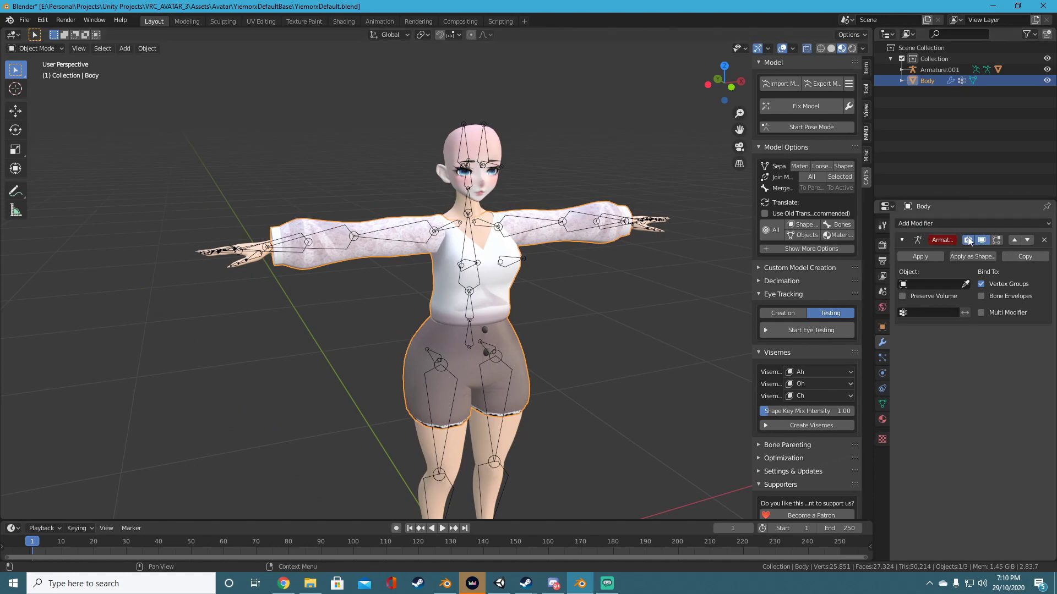
{"action": "left_click", "coordinate": [1043, 240]}
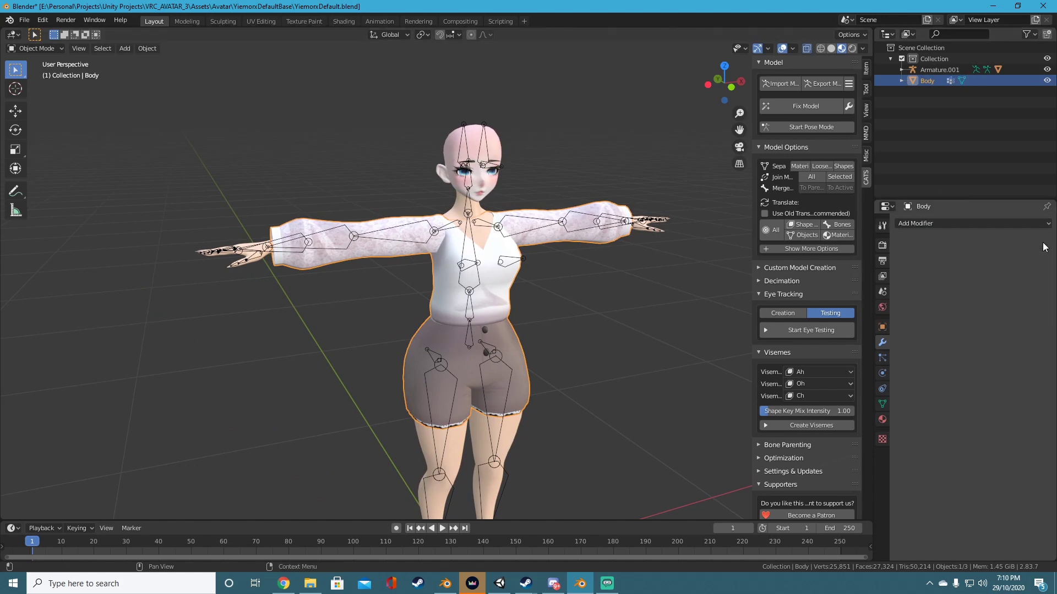
Delete all vertex groups from the clothing mesh, starting with Right knee.
{"action": "left_click", "coordinate": [883, 404]}
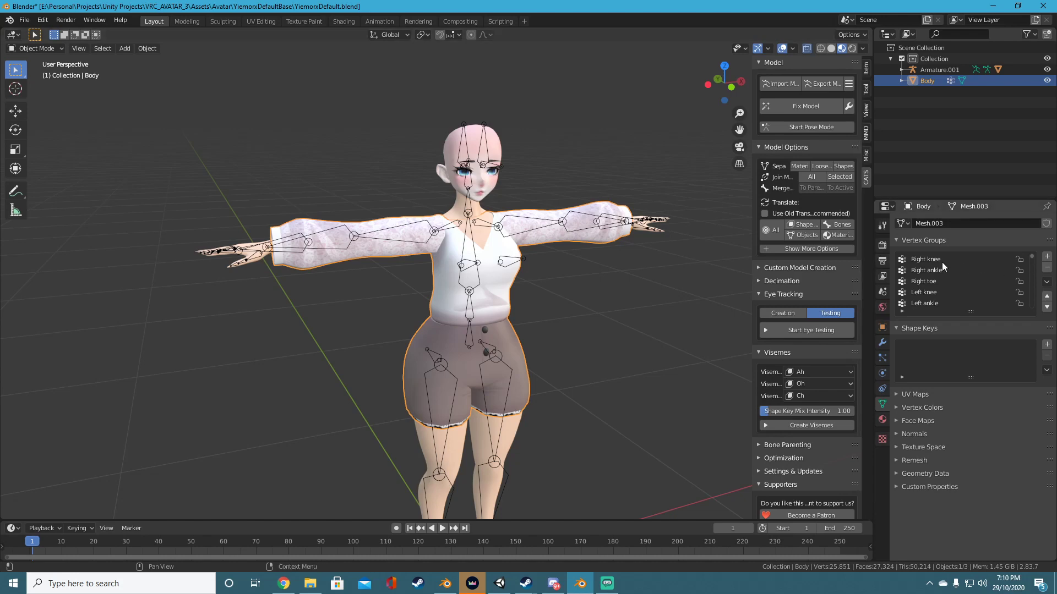
{"action": "left_click", "coordinate": [926, 259]}
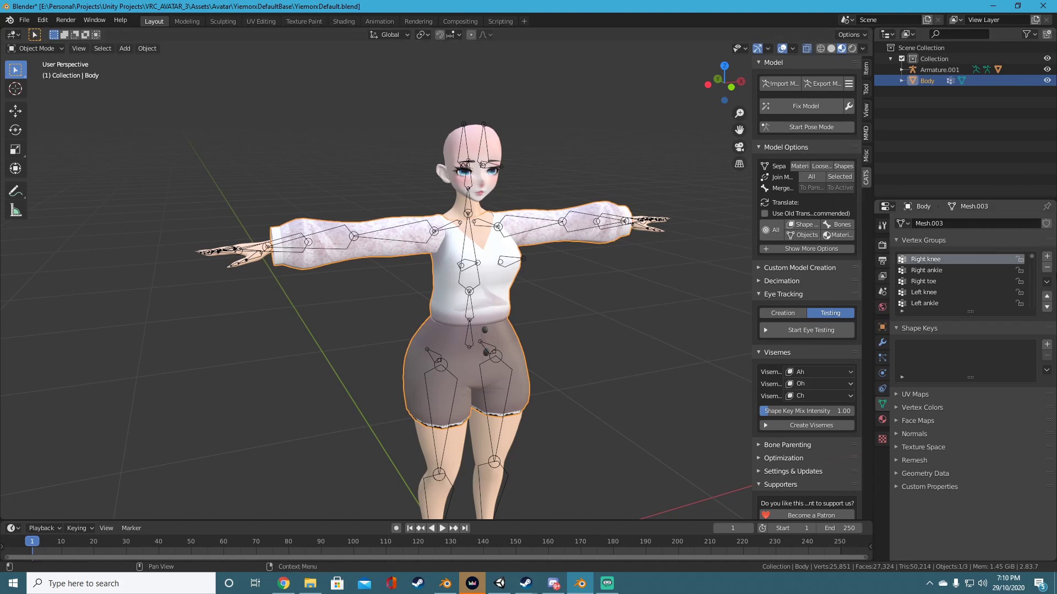
{"action": "left_click", "coordinate": [1047, 267]}
{"action": "left_click", "coordinate": [1047, 267]}
{"action": "left_click", "coordinate": [1047, 268]}
{"action": "left_click", "coordinate": [1047, 267]}
{"action": "left_click", "coordinate": [1047, 267]}
{"action": "left_click", "coordinate": [1047, 267]}
{"action": "left_click", "coordinate": [1047, 268]}
{"action": "left_click", "coordinate": [1047, 268]}
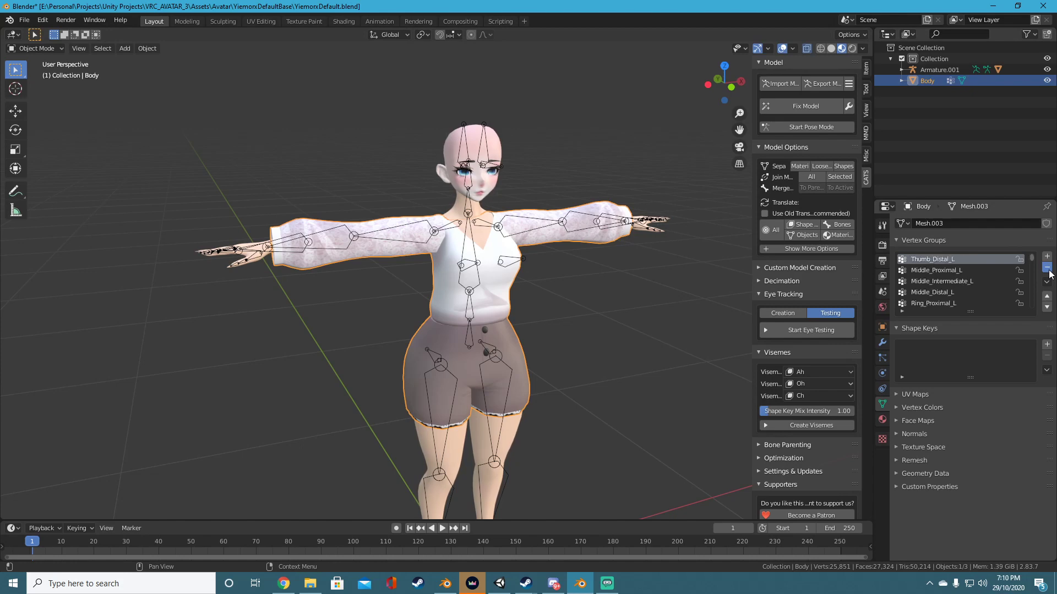
{"action": "left_click", "coordinate": [1047, 268]}
{"action": "left_click", "coordinate": [1048, 268]}
{"action": "left_click", "coordinate": [1048, 268]}
{"action": "left_click", "coordinate": [1047, 268]}
{"action": "left_click", "coordinate": [1048, 268]}
{"action": "left_click", "coordinate": [1047, 268]}
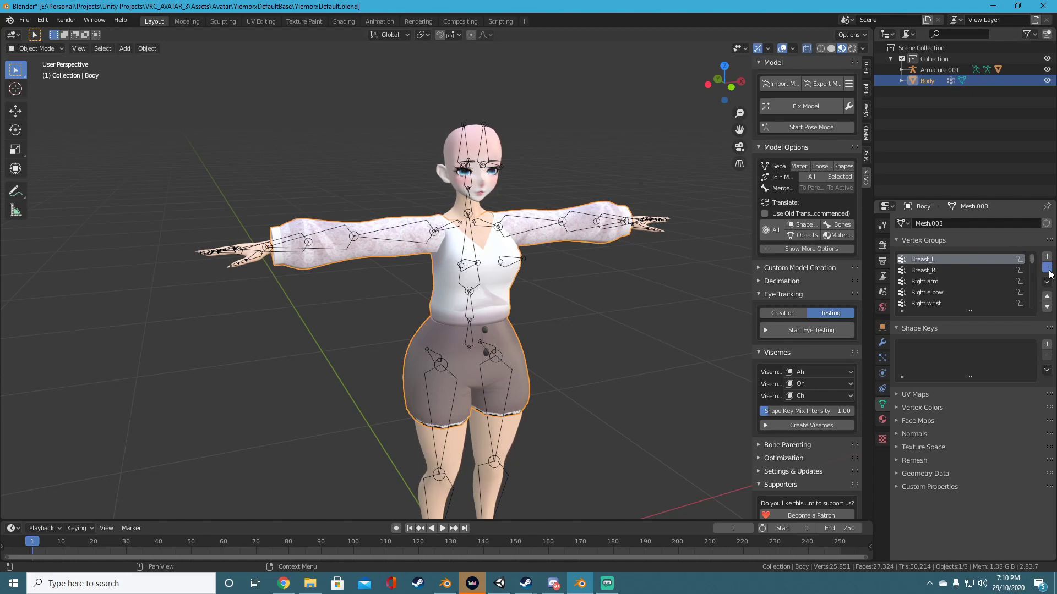
{"action": "left_click", "coordinate": [1047, 268]}
{"action": "left_click", "coordinate": [1047, 268]}
{"action": "left_click", "coordinate": [1047, 268]}
{"action": "left_click", "coordinate": [1048, 268]}
{"action": "left_click", "coordinate": [1047, 268]}
{"action": "left_click", "coordinate": [1047, 268]}
{"action": "left_click", "coordinate": [1047, 268]}
{"action": "left_click", "coordinate": [1048, 268]}
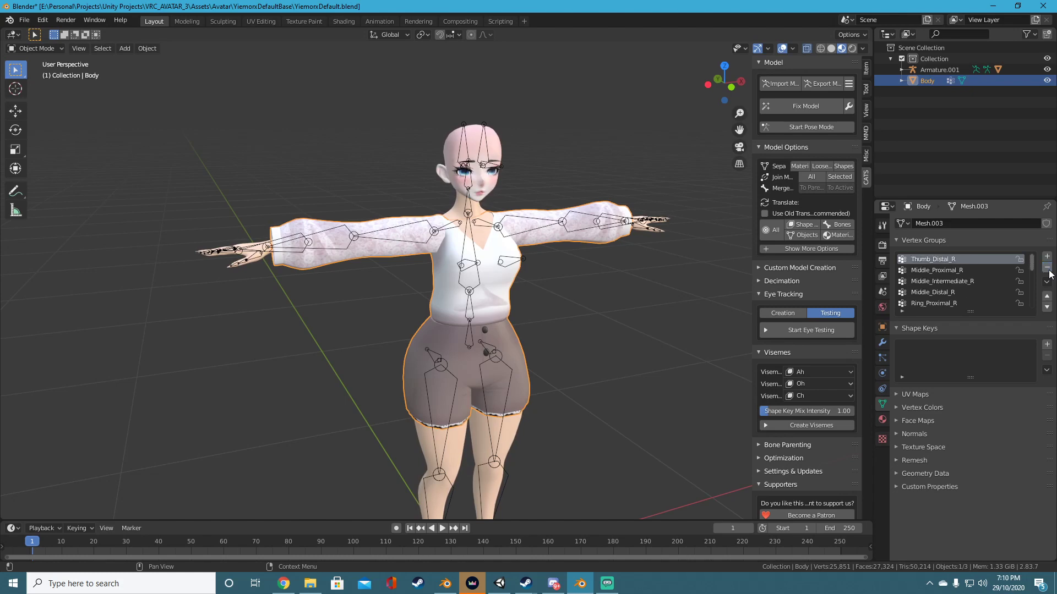
{"action": "left_click", "coordinate": [1047, 268]}
{"action": "left_click", "coordinate": [1047, 268]}
{"action": "left_click", "coordinate": [1048, 269]}
{"action": "left_click", "coordinate": [1047, 268]}
{"action": "left_click", "coordinate": [1047, 268]}
{"action": "left_click", "coordinate": [1047, 268]}
{"action": "left_click", "coordinate": [1047, 268]}
{"action": "left_click", "coordinate": [1047, 268]}
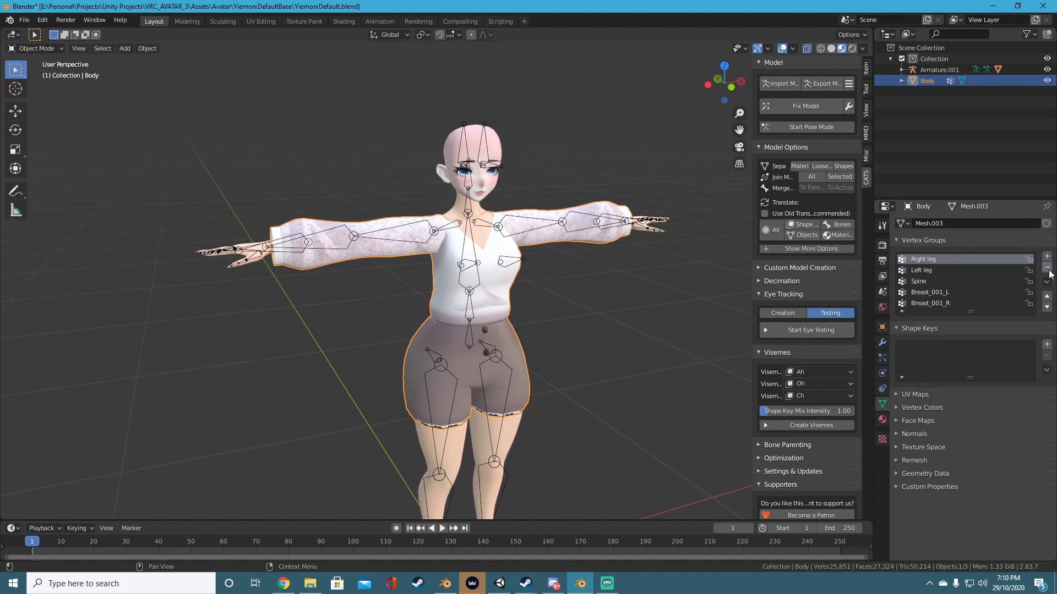
{"action": "left_click", "coordinate": [1048, 268]}
{"action": "left_click", "coordinate": [1048, 268]}
{"action": "left_click", "coordinate": [1047, 268]}
{"action": "left_click", "coordinate": [1047, 268]}
{"action": "left_click", "coordinate": [1047, 268]}
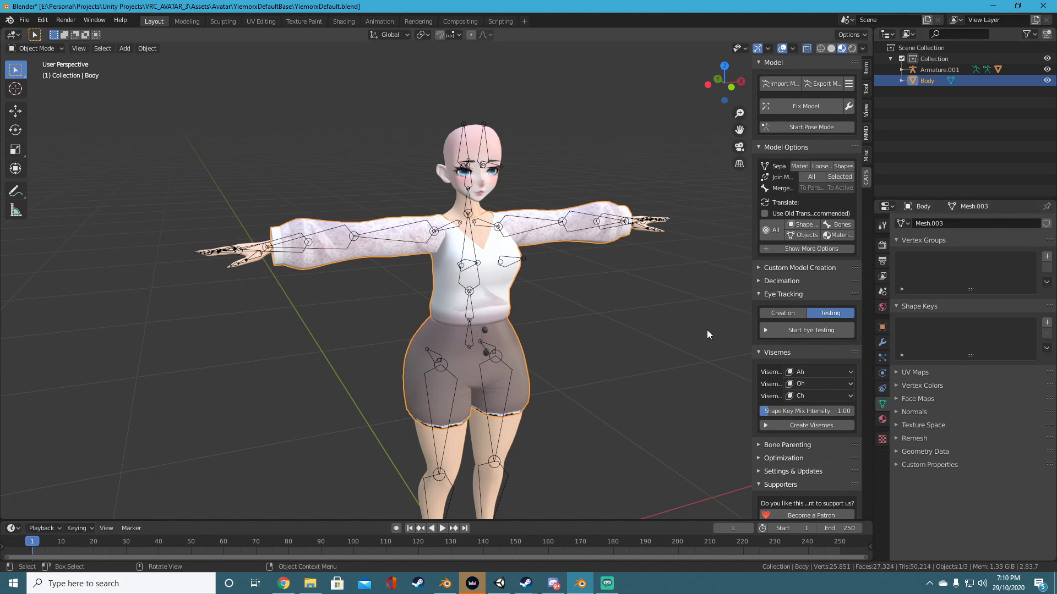
Add a Data Transfer modifier to the clothing and pick the avatar body, Body.001, as its source object.
{"action": "left_click", "coordinate": [882, 343]}
{"action": "left_click", "coordinate": [923, 223]}
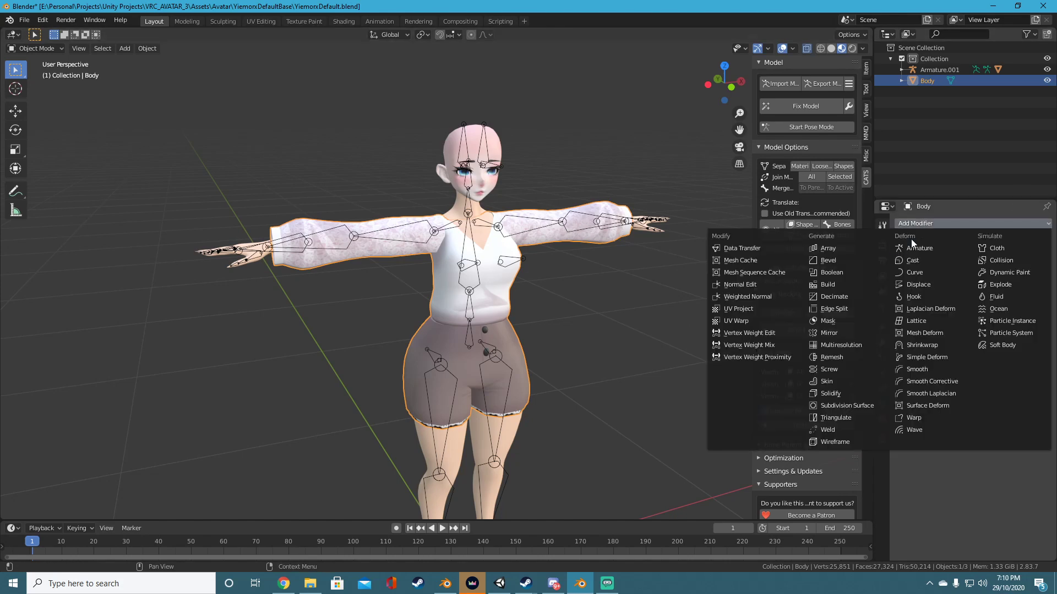
{"action": "left_click", "coordinate": [939, 223]}
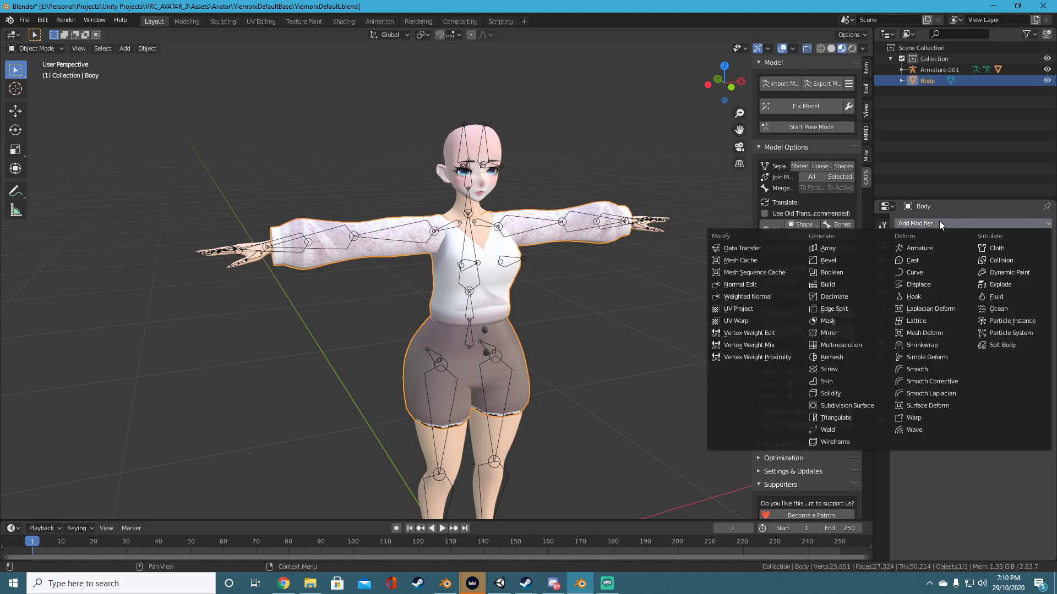
{"action": "left_click", "coordinate": [749, 248]}
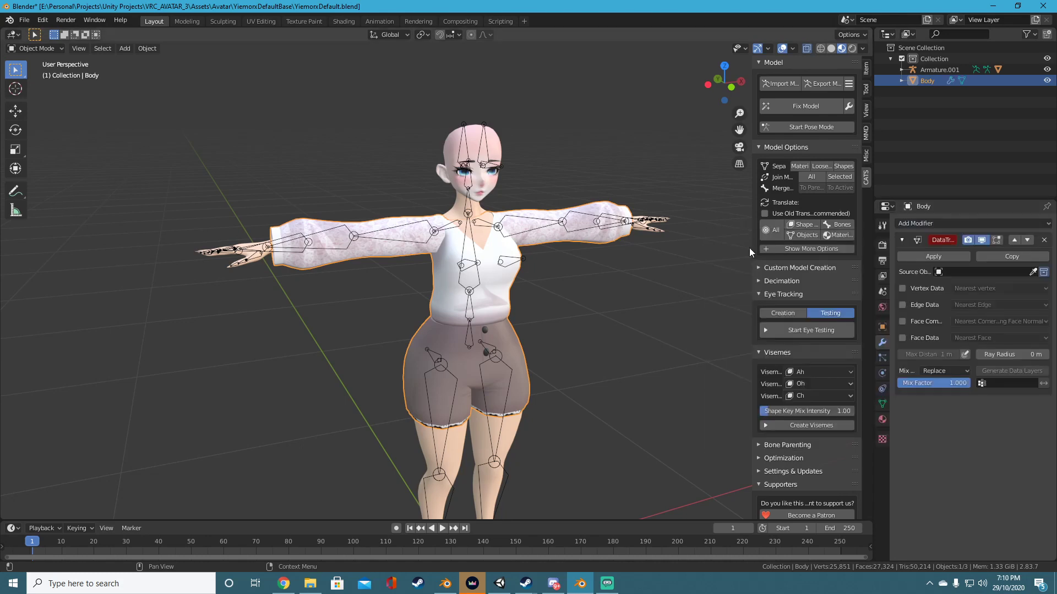
{"action": "left_click", "coordinate": [1034, 272]}
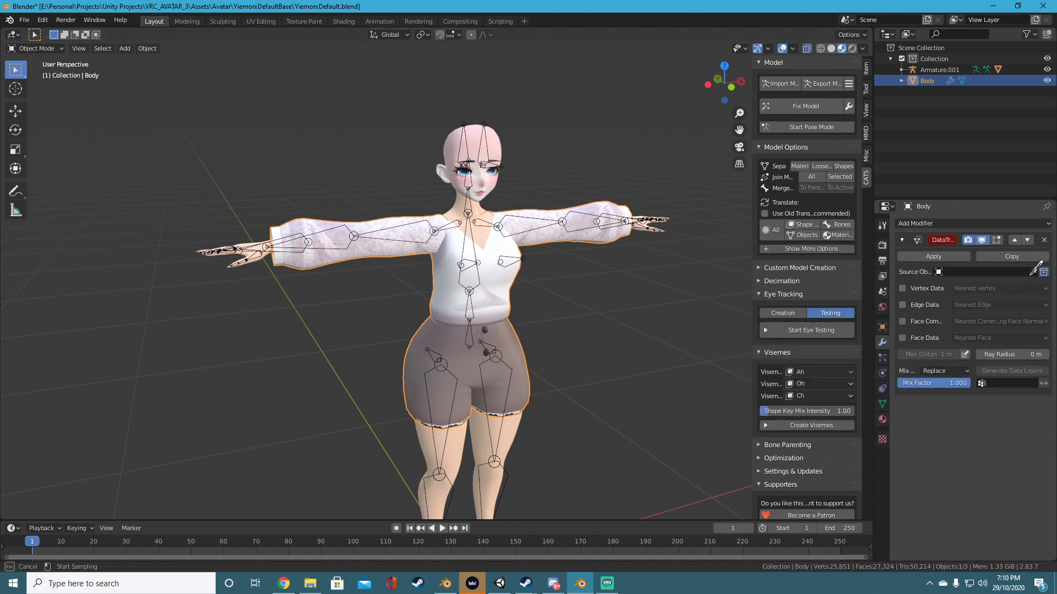
{"action": "left_click", "coordinate": [486, 234]}
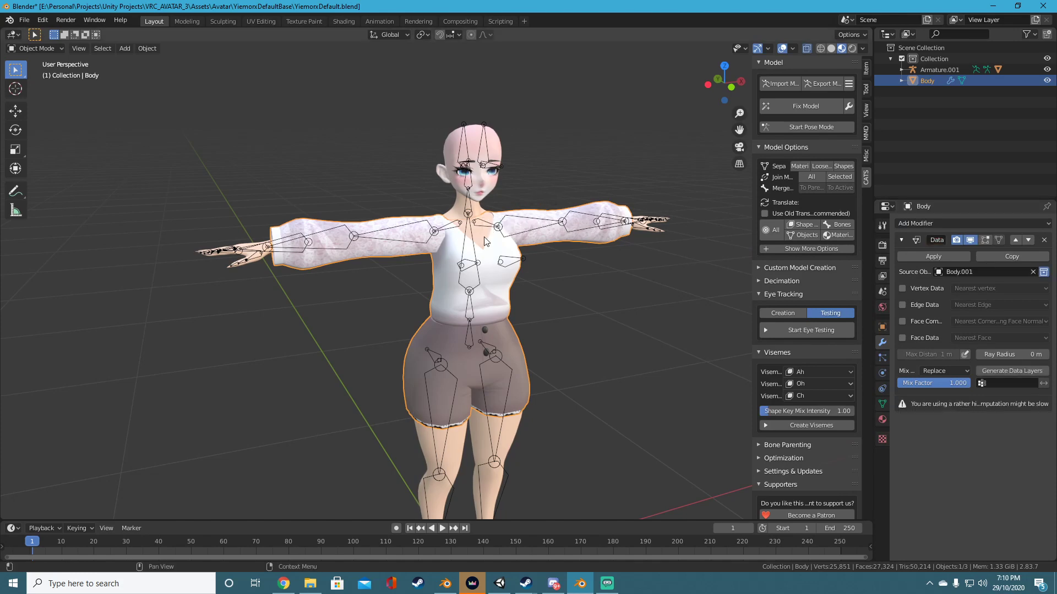
Test-rotate the left arm bone in pose mode to check whether the sleeve follows, leave pose mode and reselect the clothing.
{"action": "left_click", "coordinate": [785, 126]}
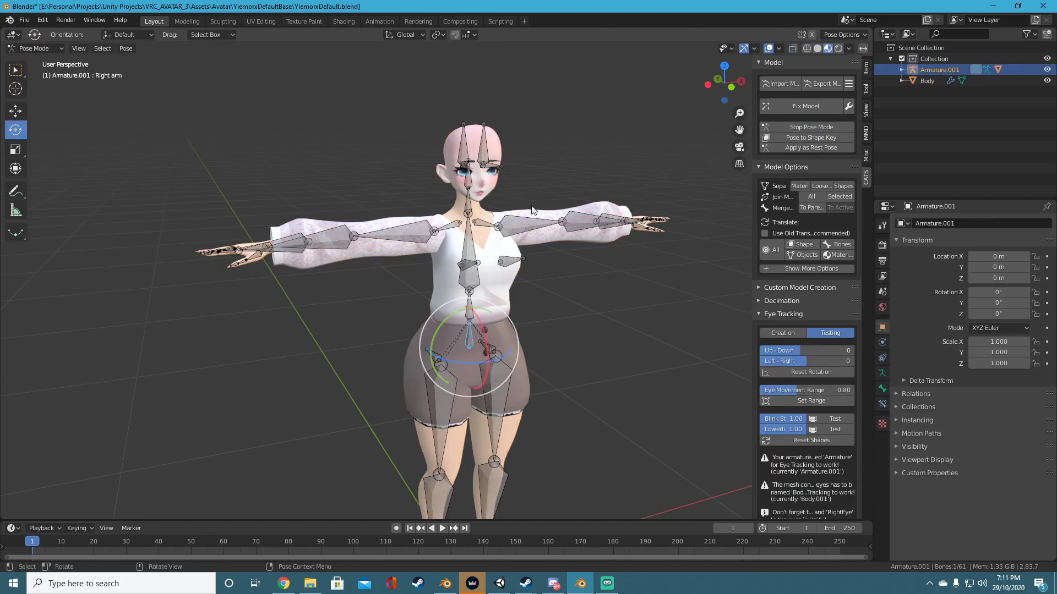
{"action": "left_click", "coordinate": [523, 224]}
{"action": "left_click_drag", "start_coordinate": [516, 190], "coordinate": [483, 137]}
{"action": "left_click", "coordinate": [831, 148]}
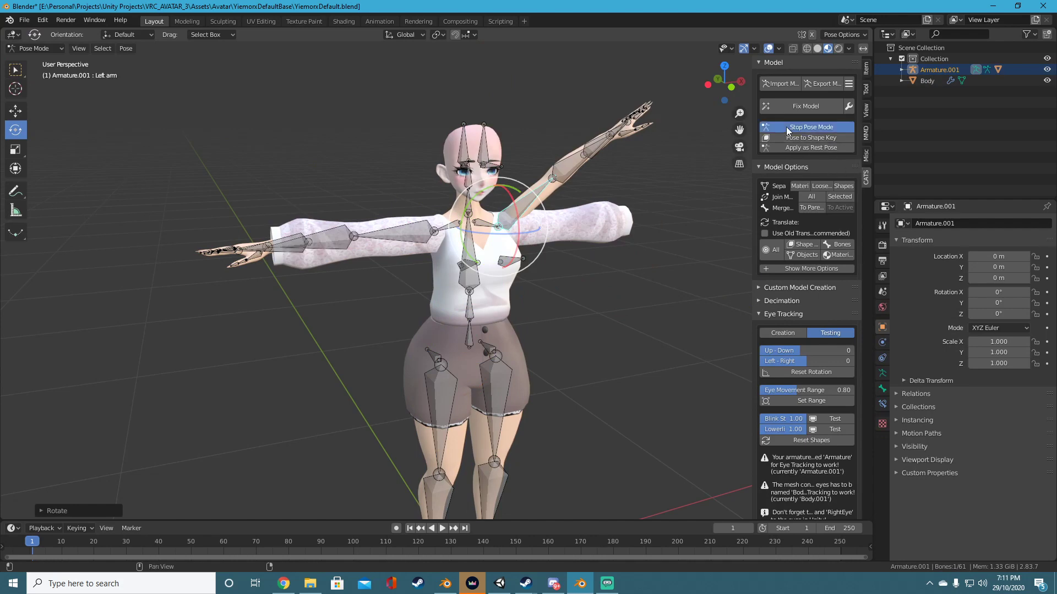
{"action": "left_click", "coordinate": [440, 281]}
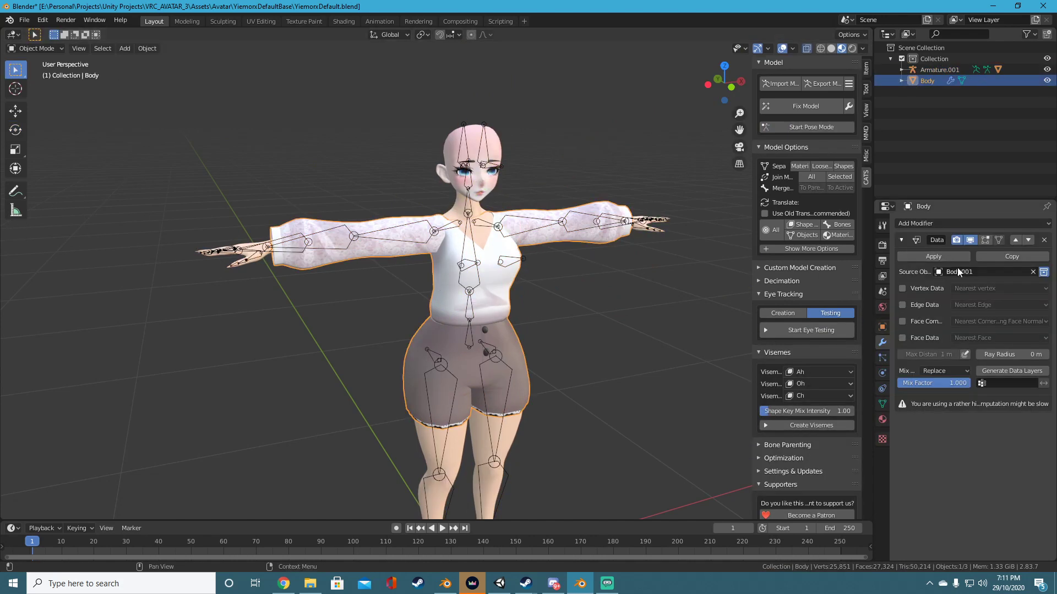
Enable vertex group transfer under Vertex Data, generate the data layers, apply the Data Transfer modifier and check the clothing's vertex groups.
{"action": "left_click", "coordinate": [902, 288]}
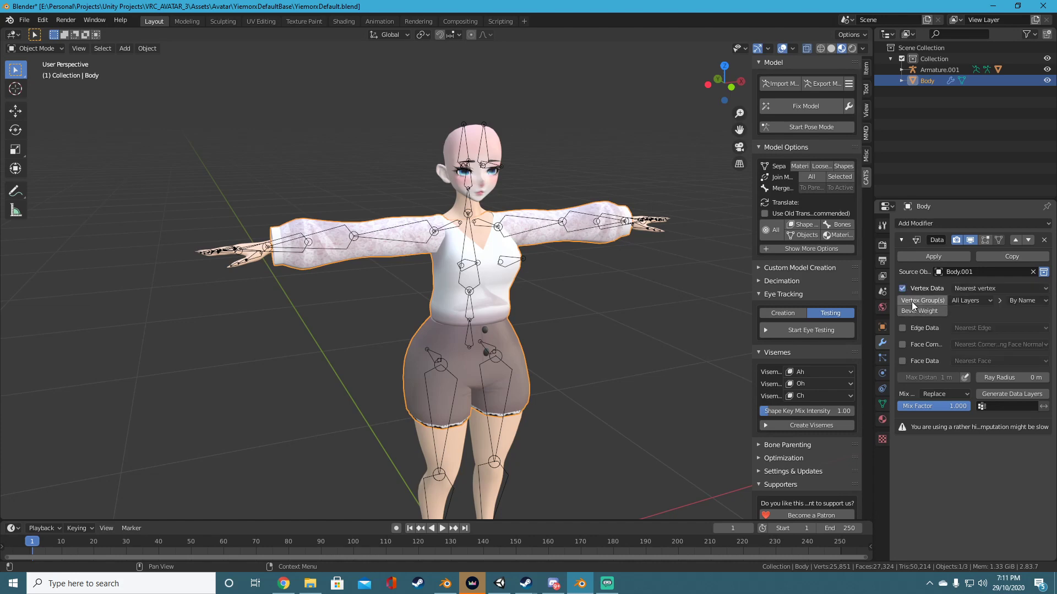
{"action": "left_click", "coordinate": [1000, 393]}
{"action": "left_click", "coordinate": [920, 257]}
{"action": "left_click", "coordinate": [883, 403]}
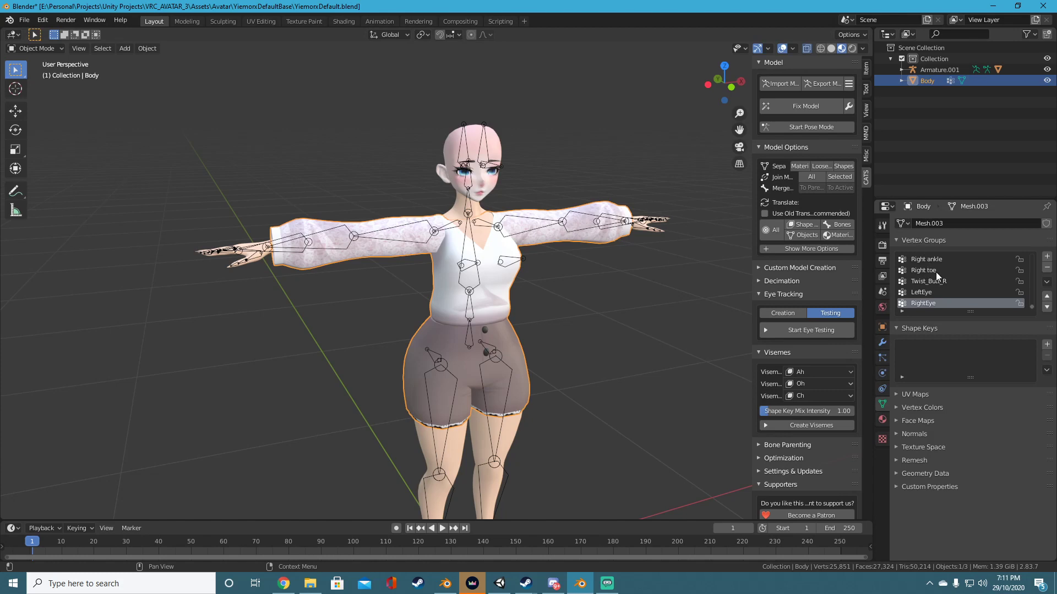
{"action": "scroll", "coordinate": [936, 272], "scroll_direction": "up", "scroll_amount": 1}
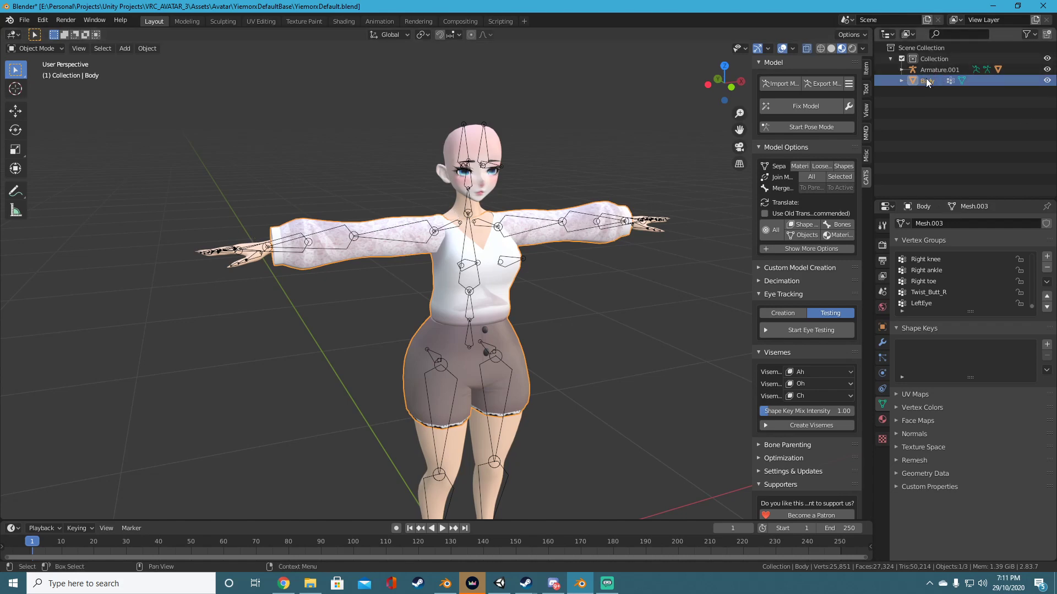
Parent the clothing object Body to Armature.001 in the outliner and run Fix Model on the avatar.
{"action": "mouse_move", "coordinate": [920, 81]}
{"action": "left_mouse_down"}
{"action": "mouse_move", "coordinate": [949, 76]}
{"action": "mouse_move", "coordinate": [924, 82]}
{"action": "left_mouse_up"}
{"action": "left_click", "coordinate": [901, 80]}
{"action": "left_click", "coordinate": [901, 80]}
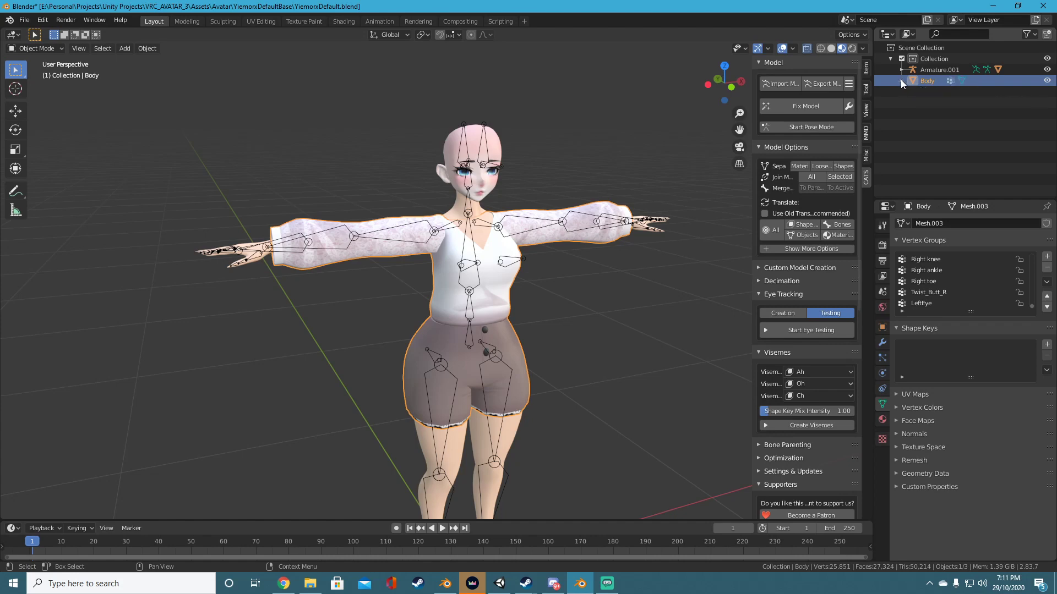
{"action": "left_click", "coordinate": [901, 81]}
{"action": "left_click", "coordinate": [926, 74]}
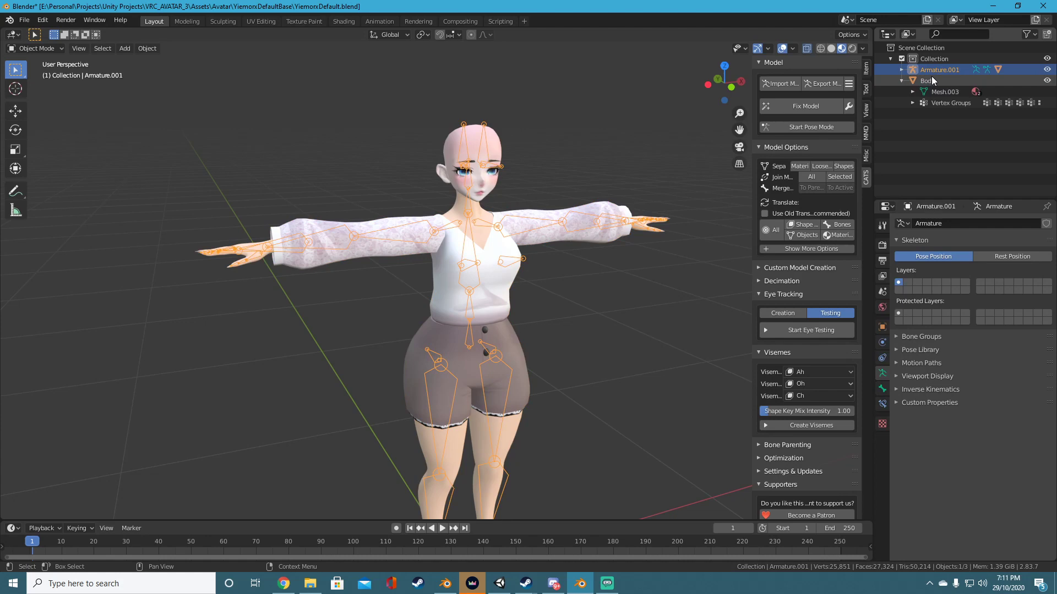
{"action": "left_click", "coordinate": [931, 80]}
{"action": "left_click", "coordinate": [899, 69]}
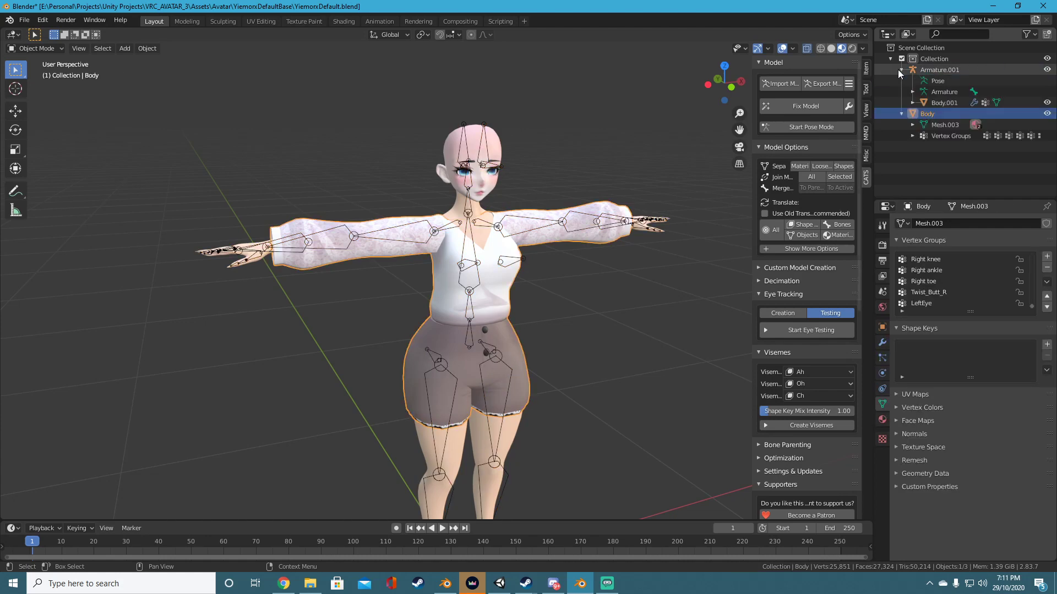
{"action": "left_click", "coordinate": [934, 72]}
{"action": "left_click", "coordinate": [937, 110]}
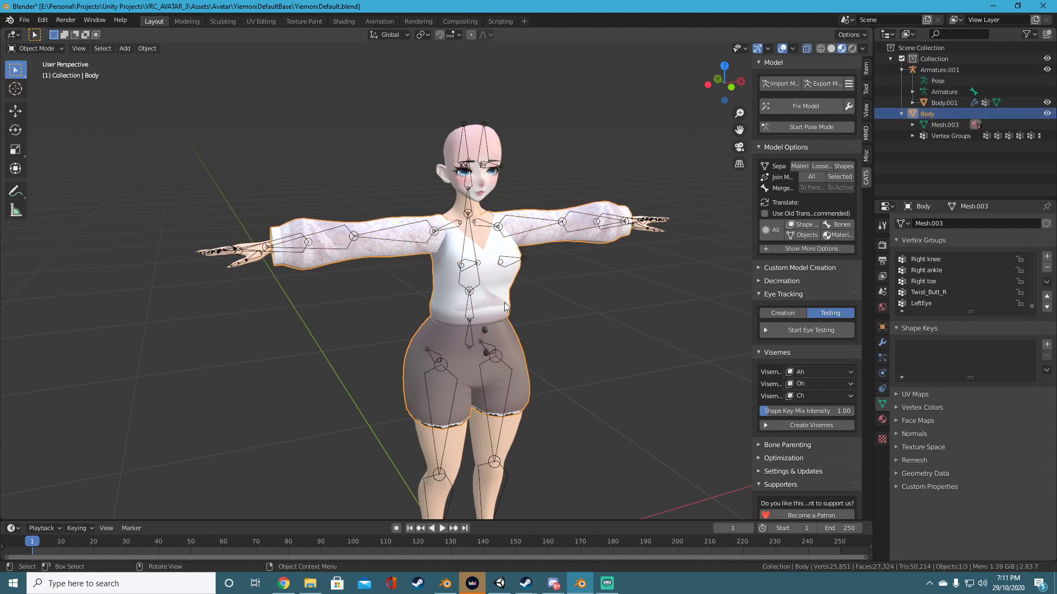
{"action": "left_click_drag", "start_coordinate": [933, 113], "coordinate": [936, 71]}
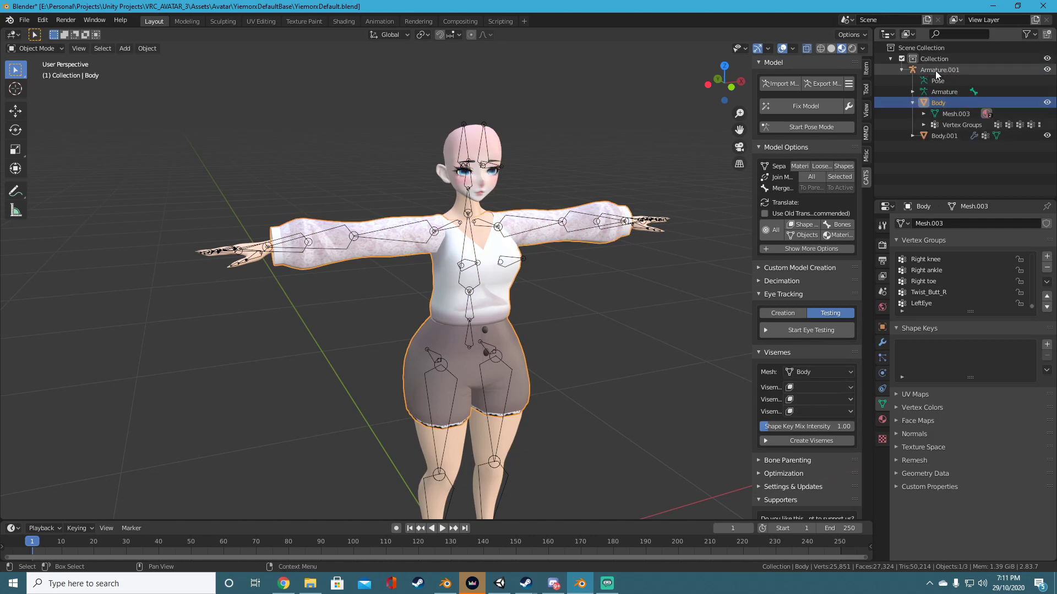
{"action": "left_click", "coordinate": [789, 110]}
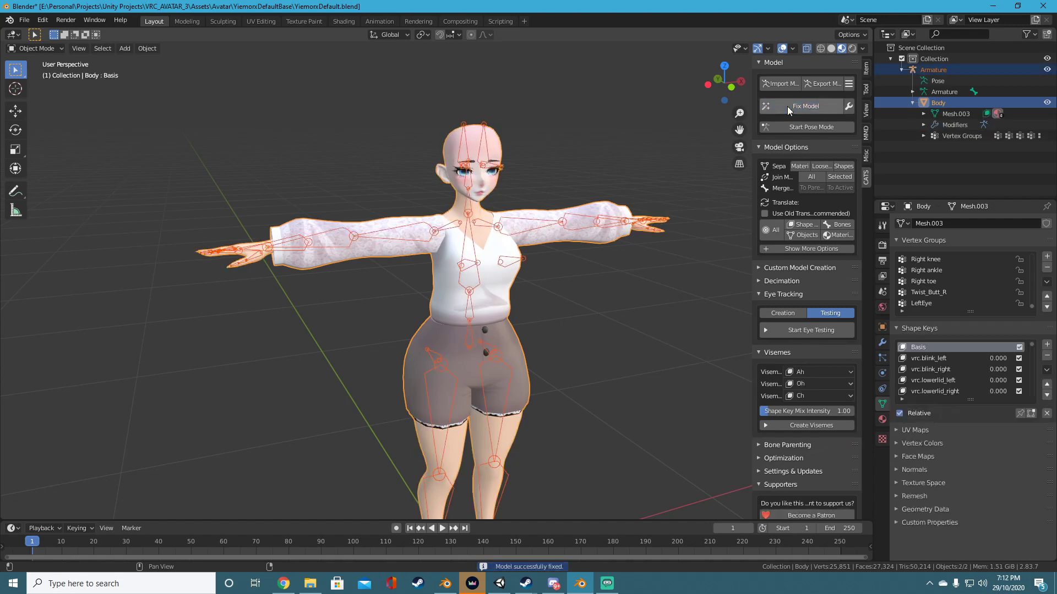
Test-rotate the left arm bone in pose mode, inspect how the sleeve deforms, and undo each rotation.
{"action": "left_click", "coordinate": [831, 129]}
{"action": "left_click", "coordinate": [540, 220]}
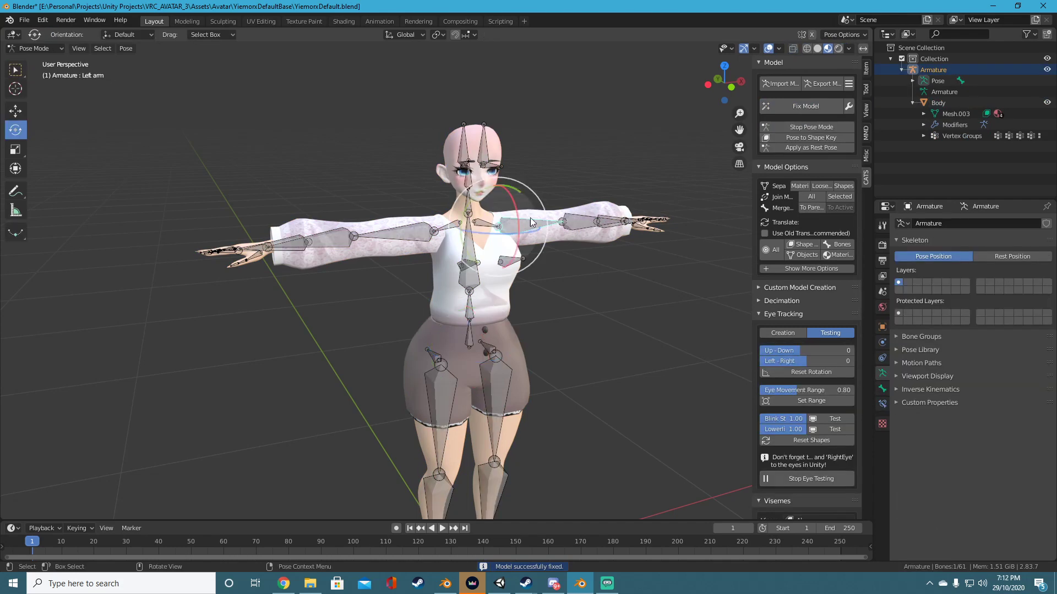
{"action": "left_click_drag", "start_coordinate": [520, 187], "coordinate": [437, 107]}
{"action": "middle_click_drag", "start_coordinate": [536, 136], "coordinate": [538, 214]}
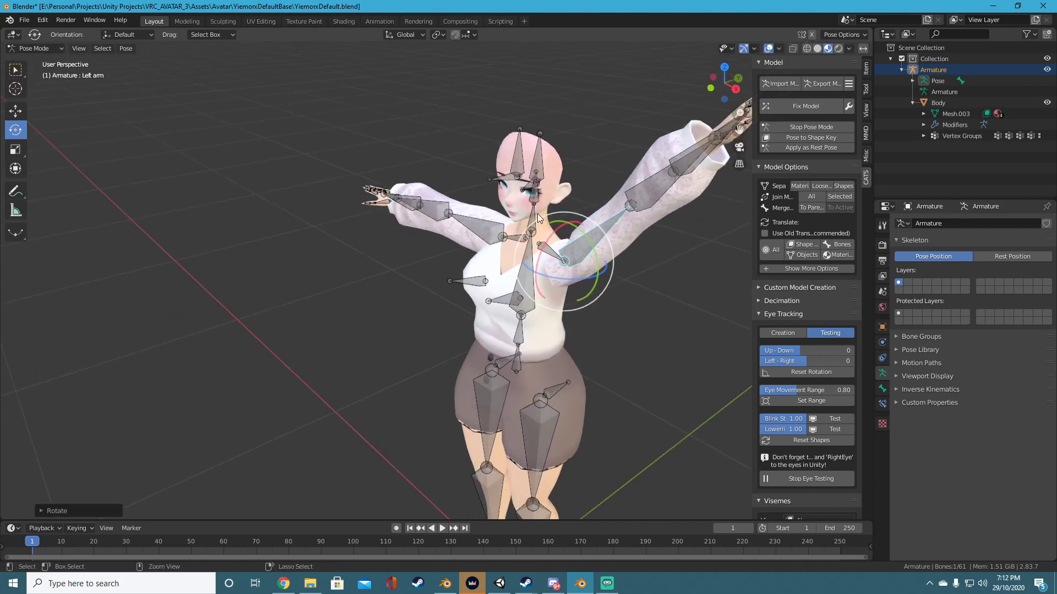
{"action": "key", "text": "ctrl+z"}
{"action": "left_click_drag", "start_coordinate": [572, 275], "coordinate": [584, 303]}
{"action": "middle_click_drag", "start_coordinate": [590, 333], "coordinate": [468, 323]}
{"action": "key", "text": "ctrl+z"}
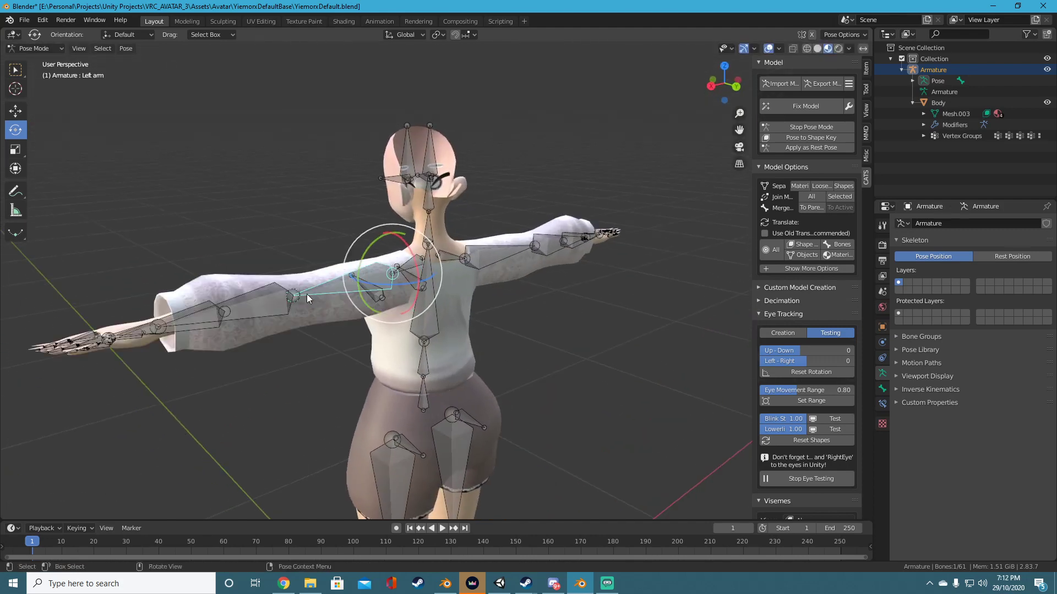
Test-rotate the BreastUpper2_R bone, inspect the top's deformation around the chest from several angles, and undo the rotation.
{"action": "middle_click_drag", "start_coordinate": [306, 294], "coordinate": [474, 299]}
{"action": "left_click", "coordinate": [451, 257]}
{"action": "middle_click_drag", "start_coordinate": [450, 258], "coordinate": [480, 305]}
{"action": "left_click_drag", "start_coordinate": [444, 233], "coordinate": [457, 251]}
{"action": "middle_click_drag", "start_coordinate": [599, 228], "coordinate": [590, 210]}
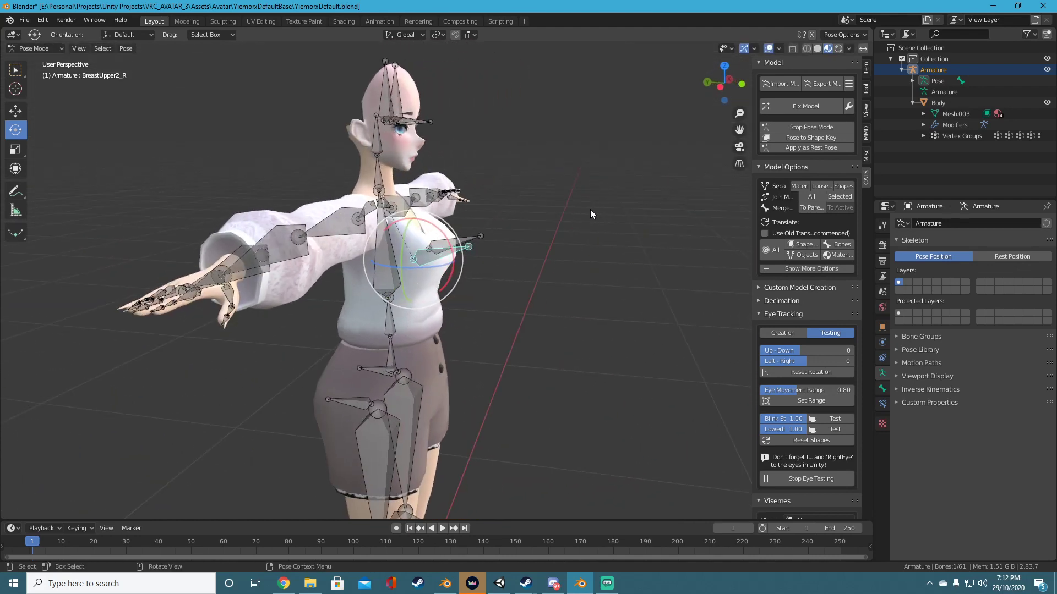
{"action": "left_click_drag", "start_coordinate": [450, 238], "coordinate": [471, 231]}
{"action": "middle_click_drag", "start_coordinate": [520, 305], "coordinate": [357, 316]}
{"action": "left_click", "coordinate": [576, 284]}
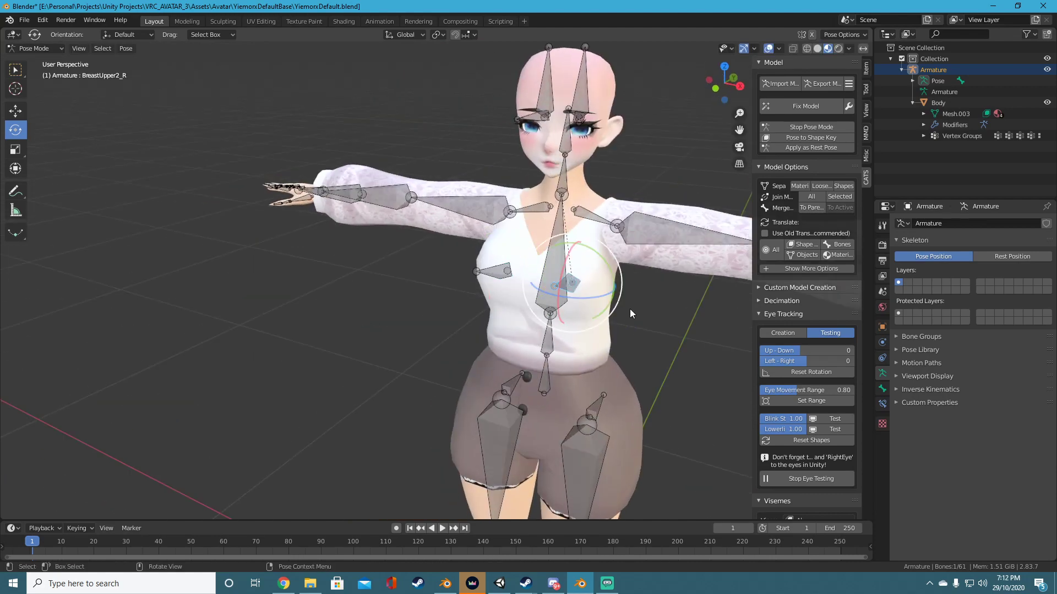
{"action": "middle_click_drag", "start_coordinate": [630, 309], "coordinate": [561, 301]}
{"action": "left_click_drag", "start_coordinate": [483, 290], "coordinate": [537, 228]}
{"action": "key", "text": "ctrl+z"}
{"action": "middle_click_drag", "start_coordinate": [430, 316], "coordinate": [573, 298]}
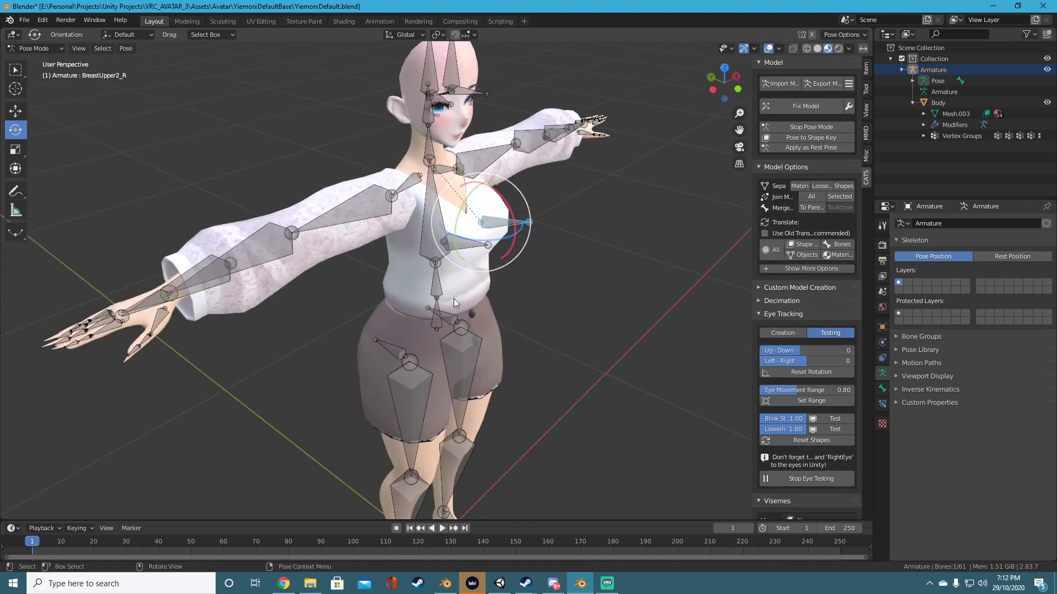
Leave pose mode and open the combined Body mesh in Edit Mode with X-ray turned off.
{"action": "middle_click_drag", "start_coordinate": [454, 302], "coordinate": [376, 321]}
{"action": "left_click", "coordinate": [377, 322]}
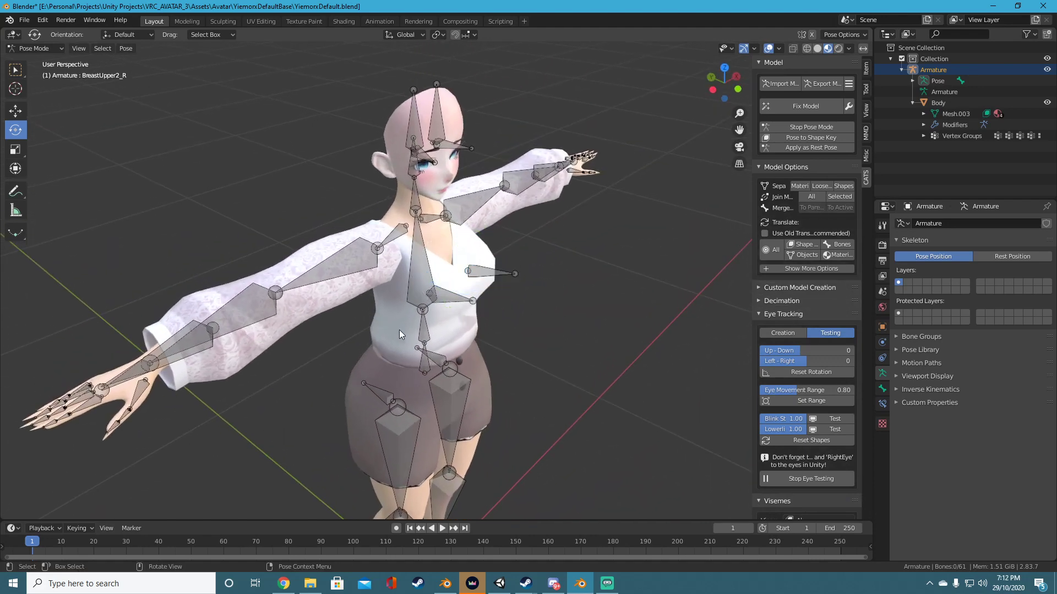
{"action": "key", "text": "Tab"}
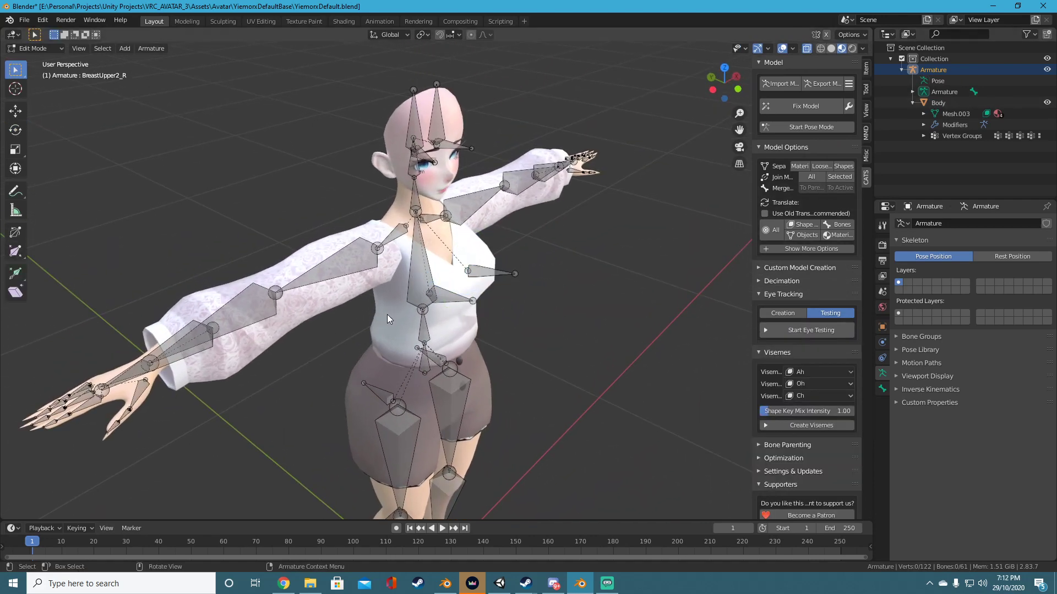
{"action": "key", "text": "Tab"}
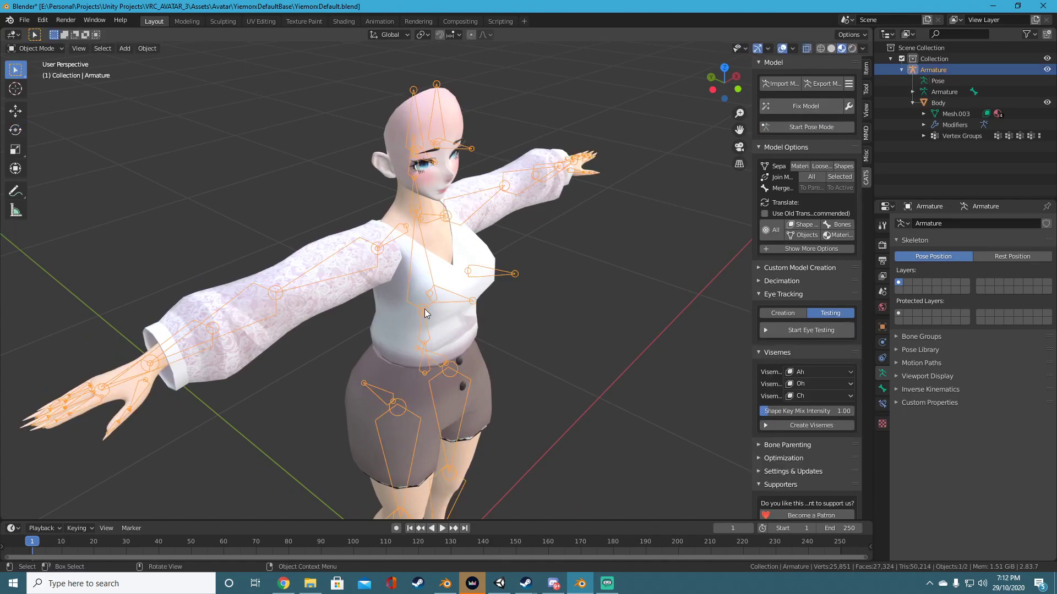
{"action": "left_click", "coordinate": [425, 314]}
{"action": "key", "text": "Tab"}
{"action": "middle_click_drag", "start_coordinate": [502, 319], "coordinate": [429, 321]}
{"action": "left_click", "coordinate": [806, 47]}
Examine the mesh of the top, sleeves and chest from several angles, and return to Object Mode.
{"action": "scroll", "coordinate": [377, 287], "scroll_direction": "up", "scroll_amount": 2}
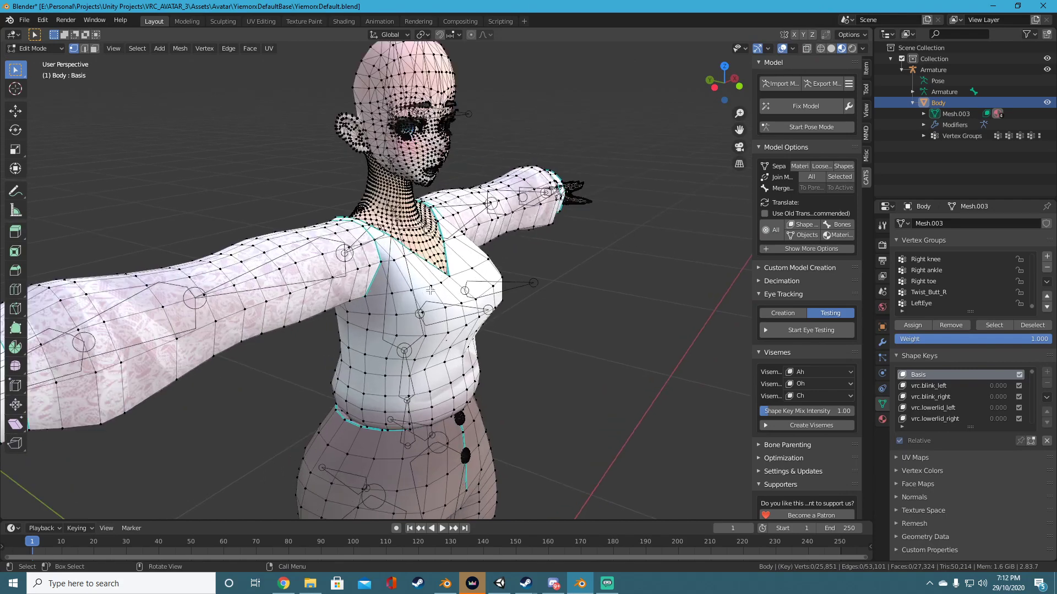
{"action": "scroll", "coordinate": [378, 287], "scroll_direction": "down", "scroll_amount": 2}
{"action": "middle_click_drag", "start_coordinate": [378, 287], "coordinate": [446, 259]}
{"action": "scroll", "coordinate": [474, 264], "scroll_direction": "up", "scroll_amount": 3}
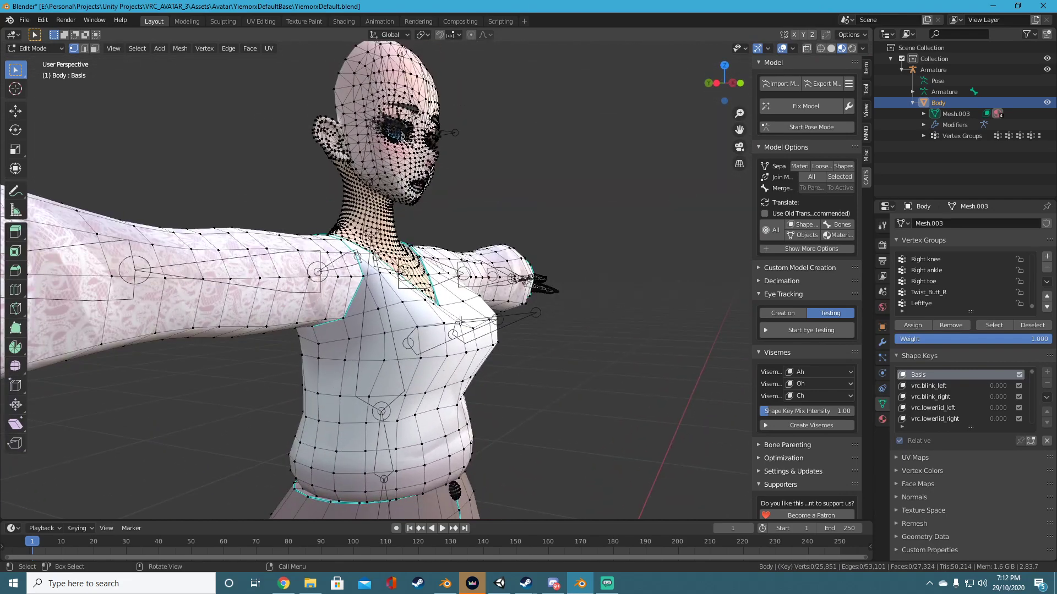
{"action": "middle_click_drag", "start_coordinate": [460, 321], "coordinate": [382, 193]}
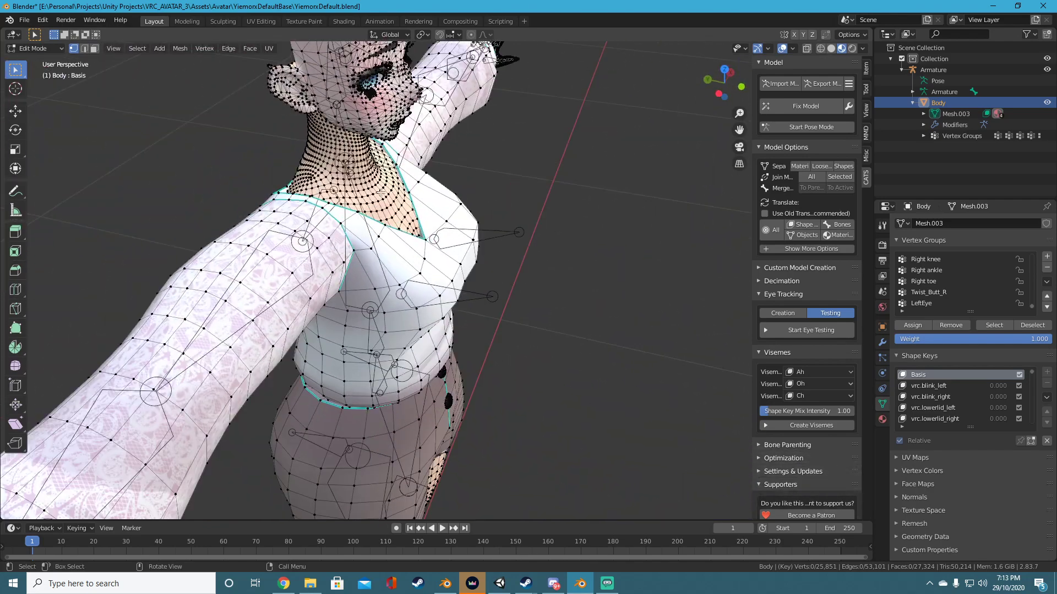
{"action": "middle_click_drag", "start_coordinate": [491, 297], "coordinate": [369, 330]}
{"action": "scroll", "coordinate": [369, 330], "scroll_direction": "down", "scroll_amount": 3}
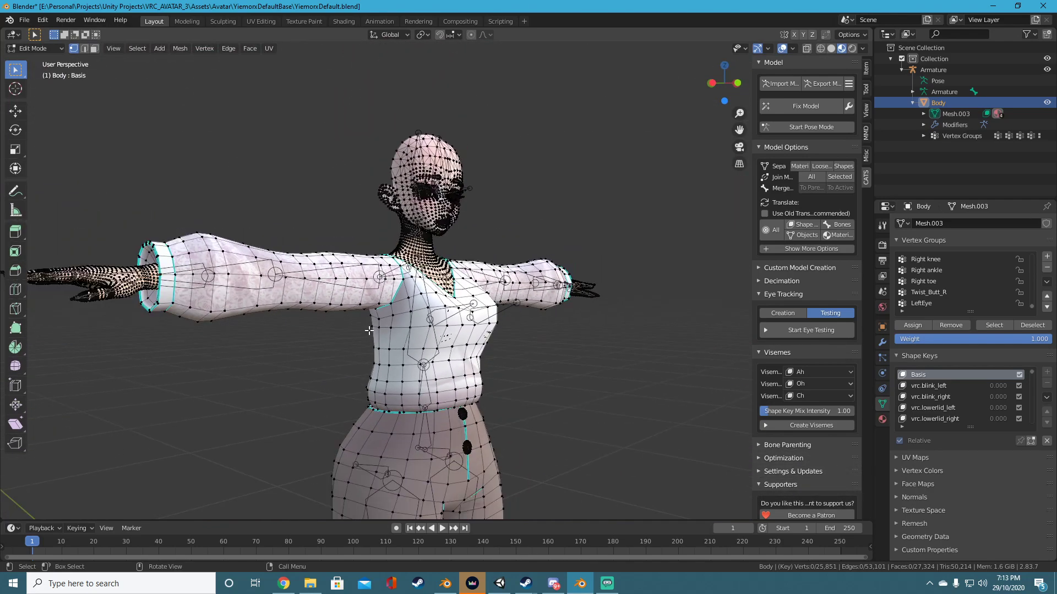
{"action": "scroll", "coordinate": [401, 314], "scroll_direction": "up", "scroll_amount": 5}
{"action": "scroll", "coordinate": [435, 299], "scroll_direction": "down", "scroll_amount": 5}
{"action": "scroll", "coordinate": [436, 299], "scroll_direction": "up", "scroll_amount": 8}
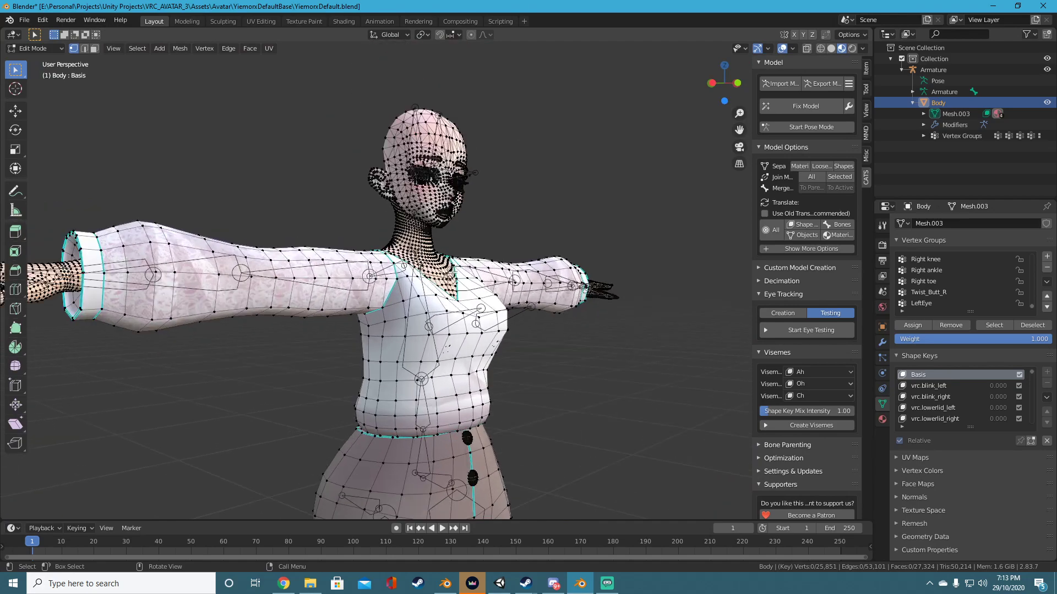
{"action": "scroll", "coordinate": [379, 356], "scroll_direction": "down", "scroll_amount": 5}
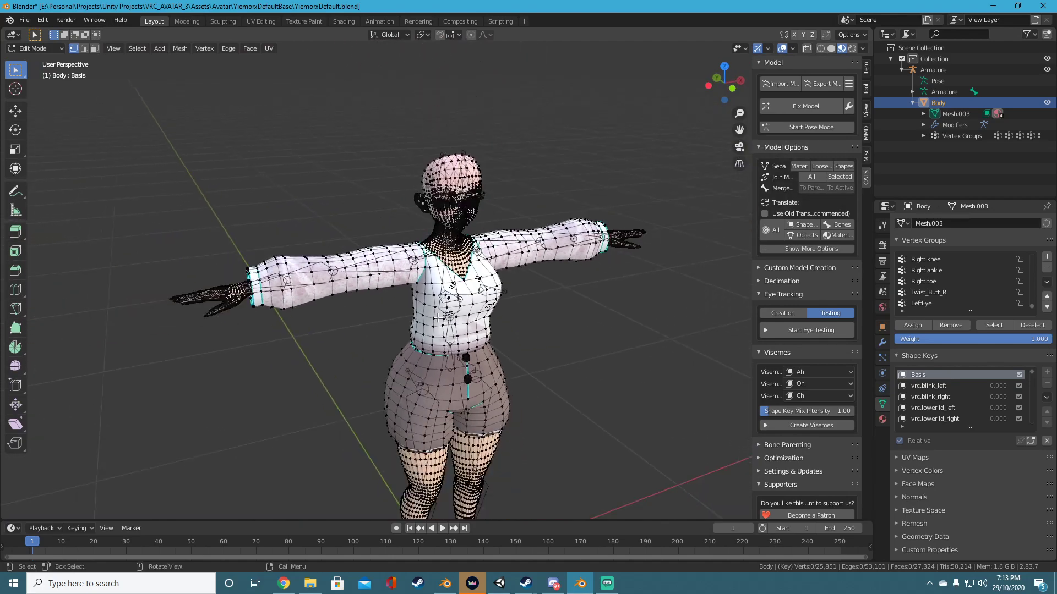
{"action": "scroll", "coordinate": [512, 332], "scroll_direction": "up", "scroll_amount": 3}
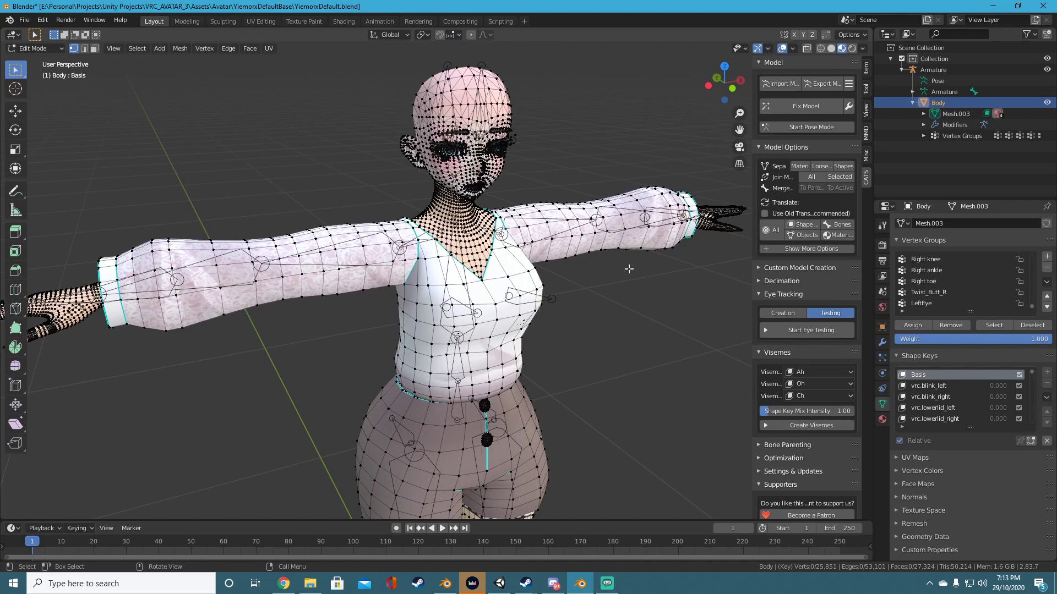
{"action": "scroll", "coordinate": [629, 269], "scroll_direction": "up", "scroll_amount": 1}
{"action": "scroll", "coordinate": [585, 247], "scroll_direction": "down", "scroll_amount": 1}
{"action": "key", "text": "Tab"}
{"action": "middle_click_drag", "start_coordinate": [459, 242], "coordinate": [471, 243]}
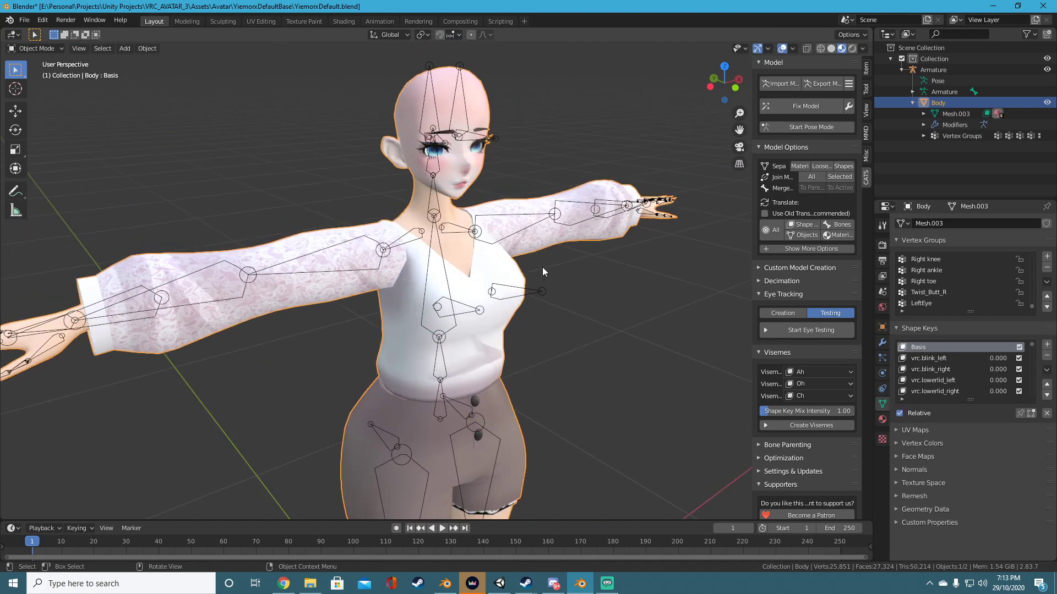
{"action": "key", "text": "Tab"}
{"action": "key", "text": "Tab"}
Undo the model fix and the parenting of the clothing to the armature.
{"action": "left_click", "coordinate": [544, 234]}
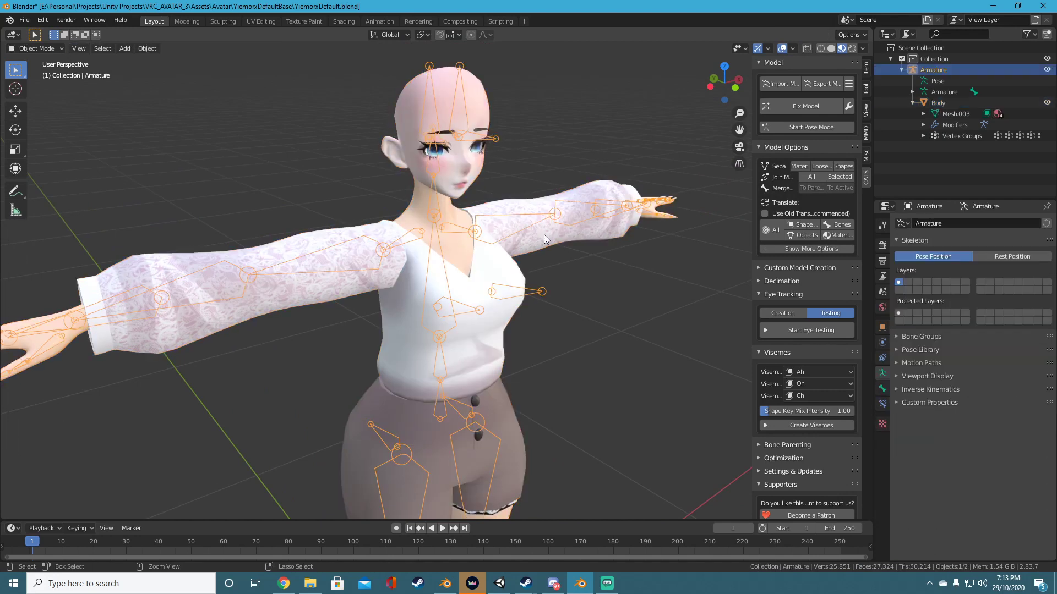
{"action": "key", "text": "Tab"}
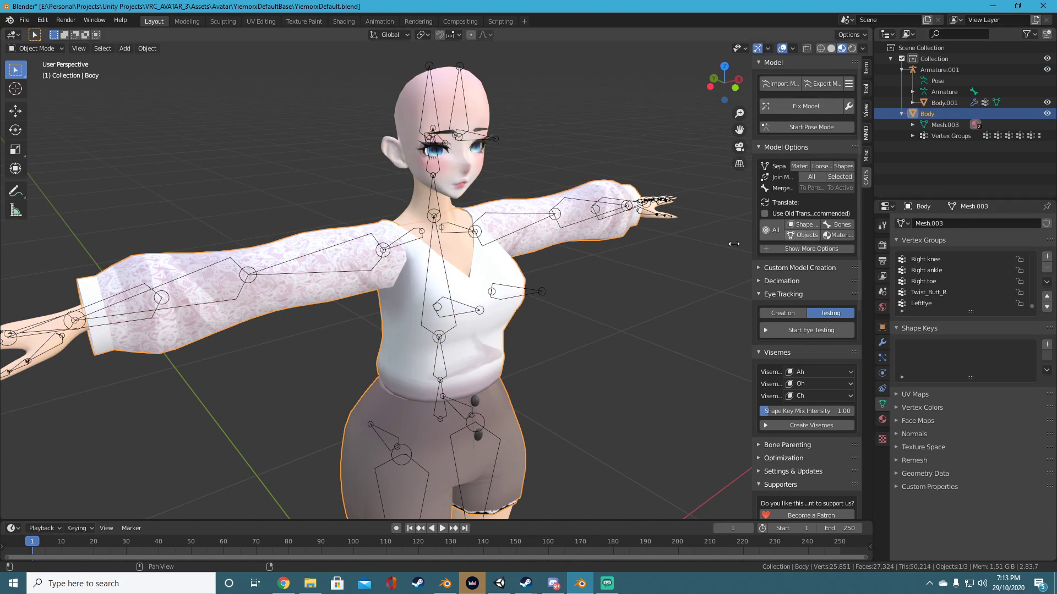
Compare the avatar body with the clothing object, and check the clothing's modifiers and vertex groups.
{"action": "left_click", "coordinate": [484, 301]}
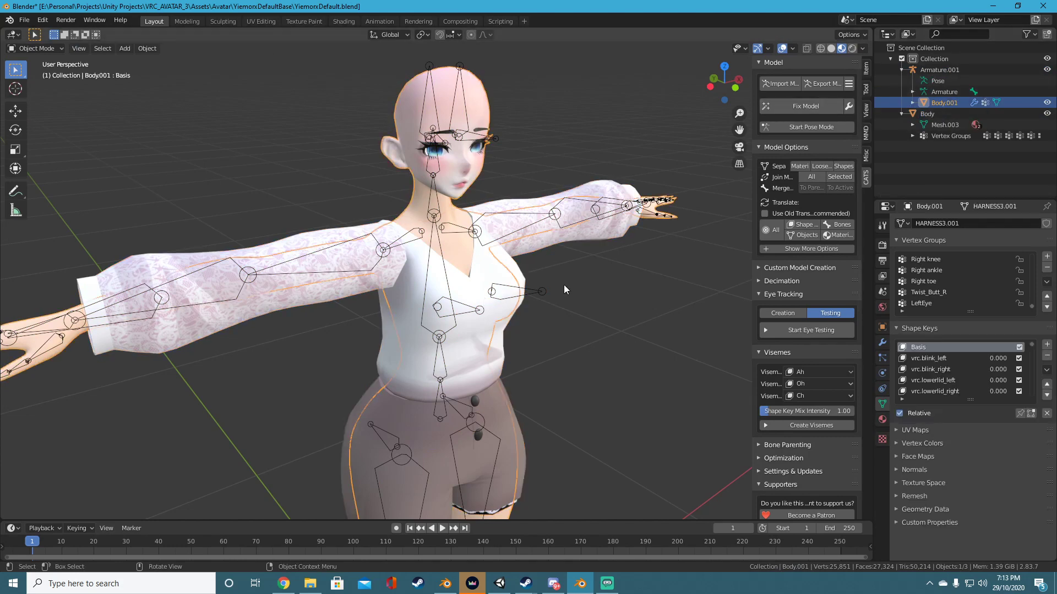
{"action": "left_click", "coordinate": [248, 301]}
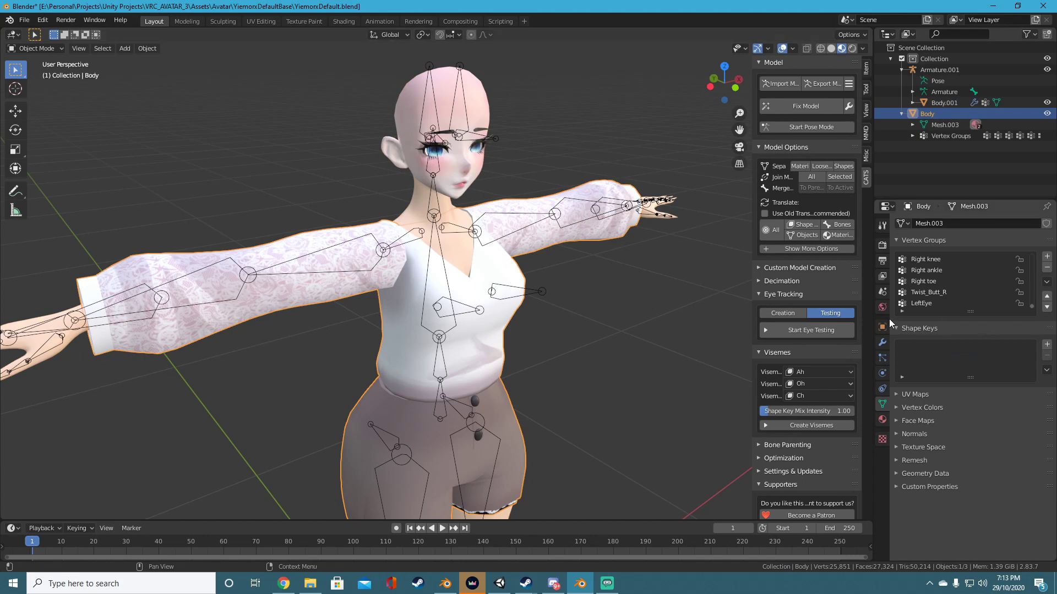
{"action": "left_click", "coordinate": [883, 343]}
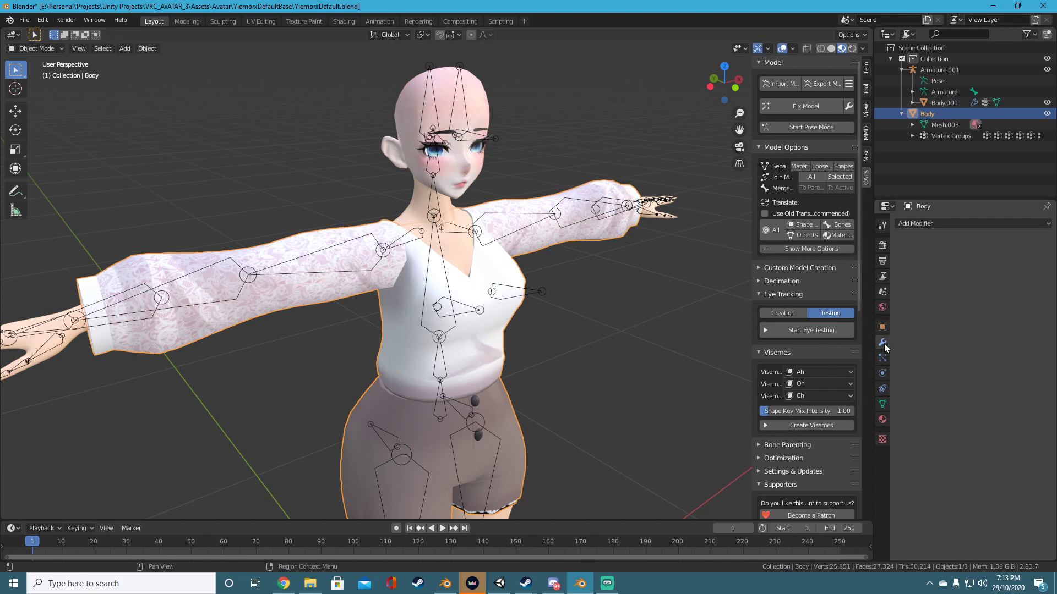
{"action": "left_click", "coordinate": [882, 404]}
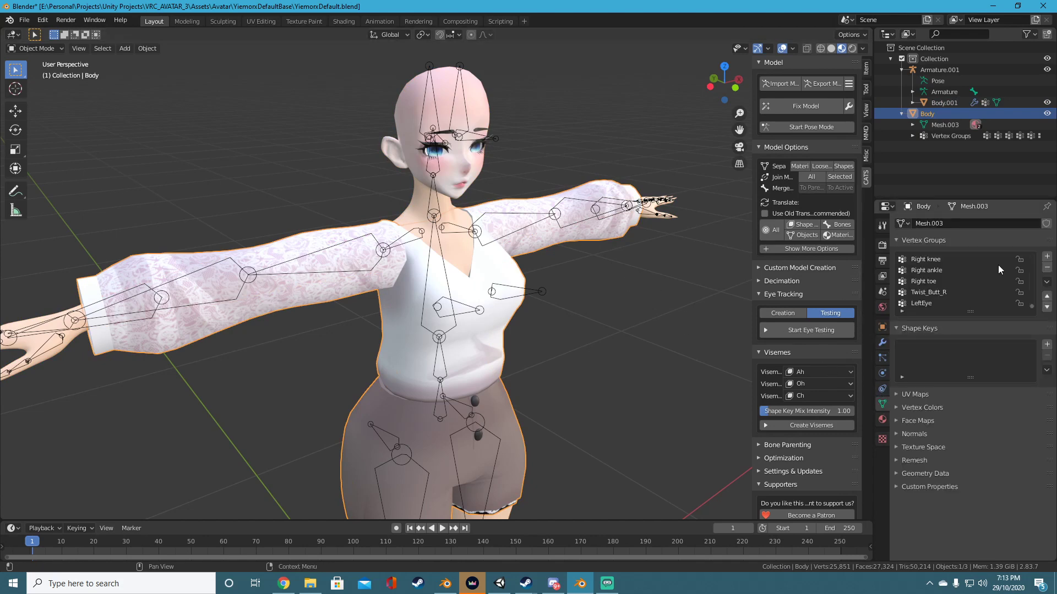
Remove every vertex group from the clothing object's mesh.
{"action": "left_click", "coordinate": [1047, 268]}
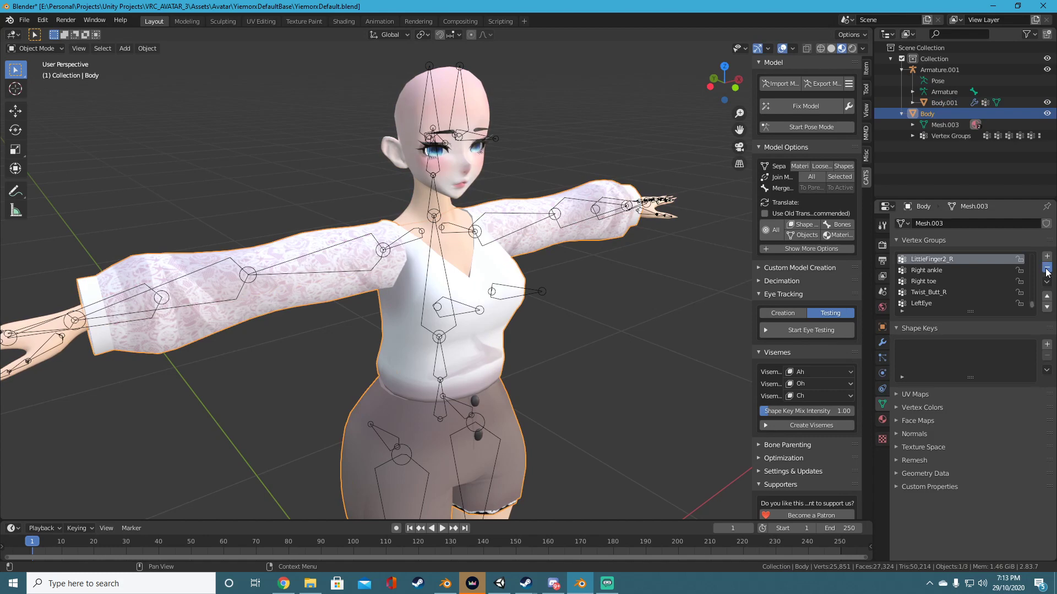
{"action": "left_click", "coordinate": [1047, 268]}
{"action": "left_click", "coordinate": [1046, 257]}
{"action": "left_click", "coordinate": [1047, 266]}
{"action": "left_click", "coordinate": [1047, 266]}
{"action": "left_click", "coordinate": [1047, 266]}
{"action": "left_click", "coordinate": [1046, 267]}
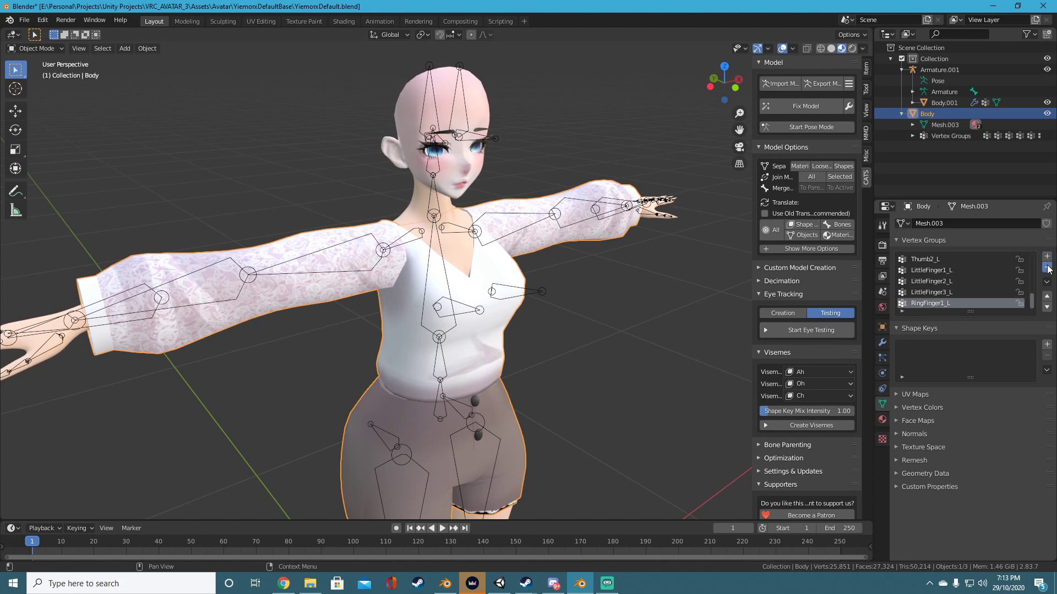
{"action": "left_click", "coordinate": [1047, 268]}
{"action": "left_click", "coordinate": [1047, 268]}
{"action": "left_click_drag", "start_coordinate": [1032, 301], "coordinate": [1034, 238]}
{"action": "left_click", "coordinate": [945, 259]}
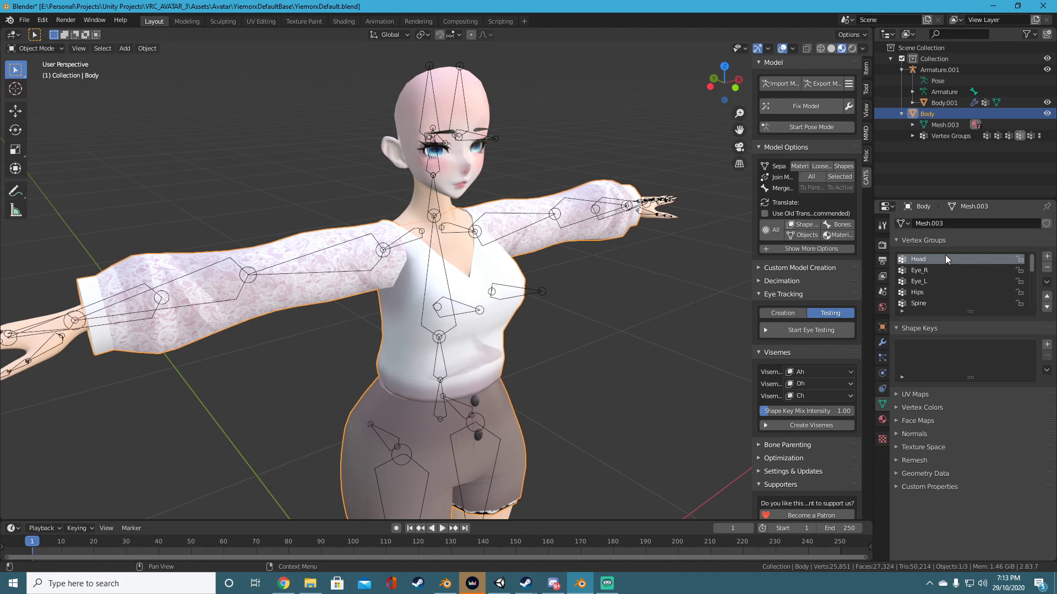
{"action": "left_click", "coordinate": [1047, 268]}
{"action": "left_click", "coordinate": [1047, 268]}
{"action": "left_click", "coordinate": [1047, 268]}
{"action": "left_click", "coordinate": [1047, 268]}
{"action": "left_click", "coordinate": [1047, 268]}
{"action": "left_click", "coordinate": [1047, 268]}
{"action": "left_click", "coordinate": [1046, 268]}
{"action": "left_click", "coordinate": [1047, 268]}
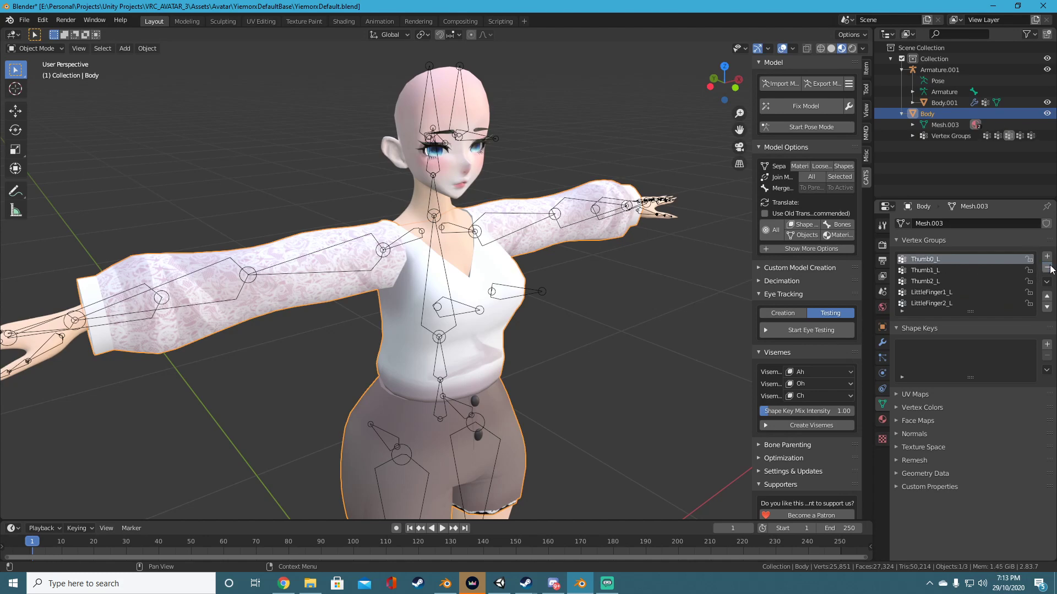
{"action": "left_click", "coordinate": [1047, 268]}
{"action": "left_click", "coordinate": [1047, 268]}
{"action": "left_click", "coordinate": [1048, 269]}
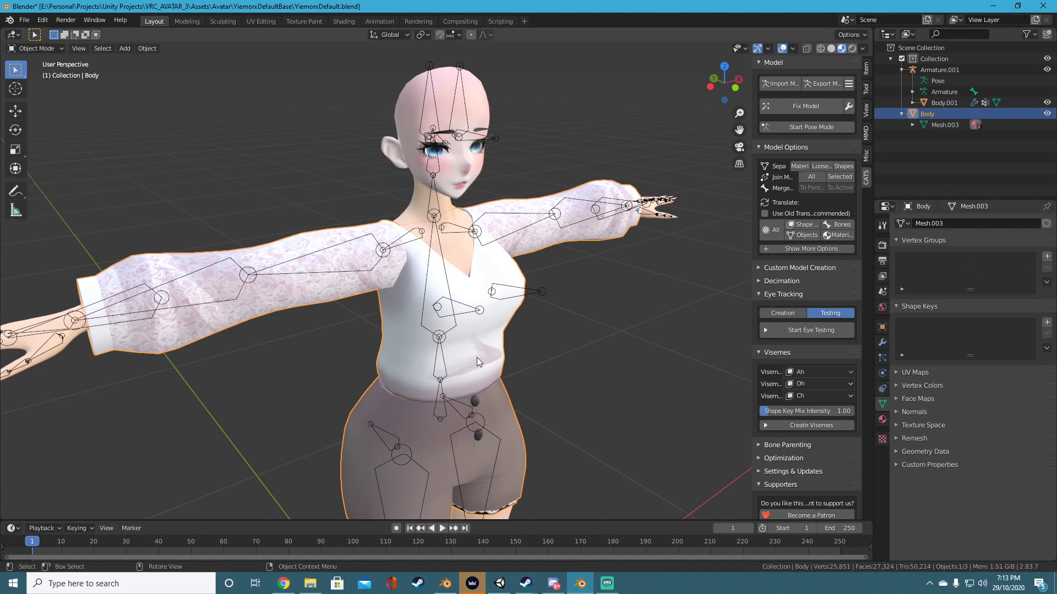
Enter Edit Mode on the clothing object and select its whole mesh.
{"action": "left_click", "coordinate": [458, 248]}
{"action": "left_click", "coordinate": [385, 342]}
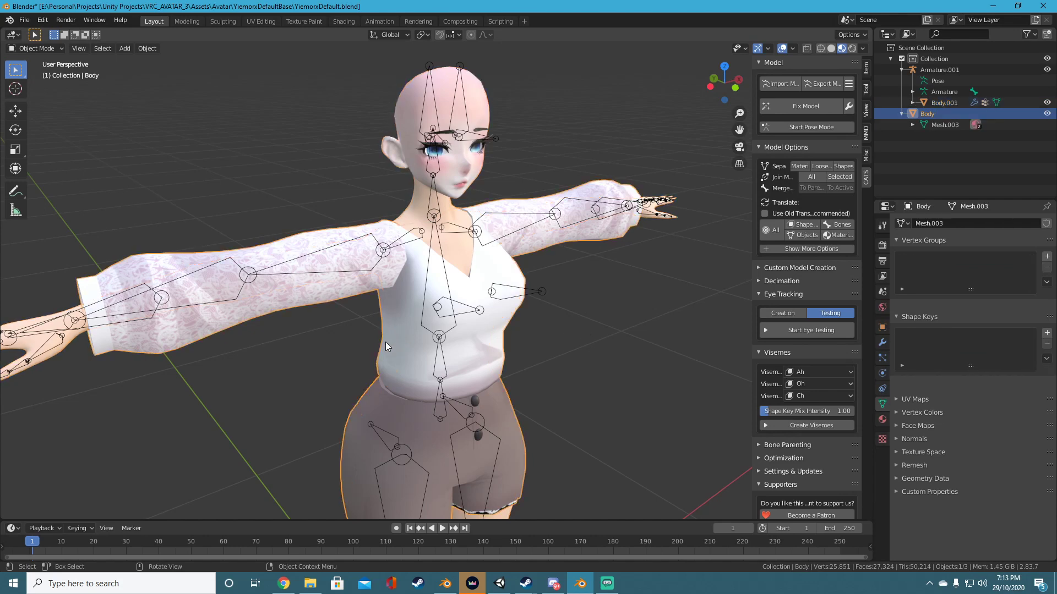
{"action": "scroll", "coordinate": [561, 325], "scroll_direction": "down", "scroll_amount": 4}
{"action": "key", "text": "Tab"}
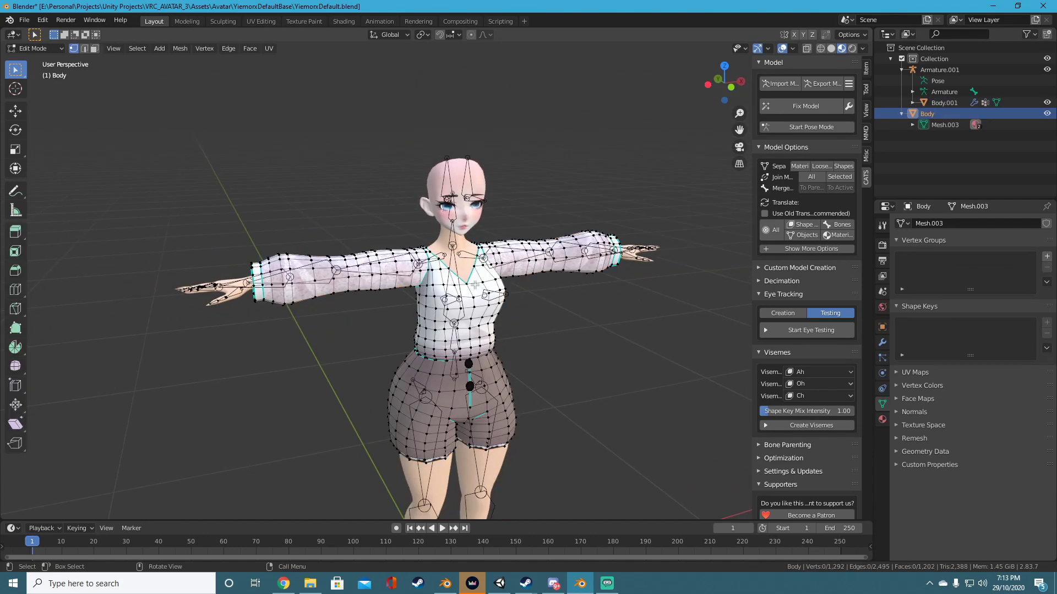
{"action": "middle_click_drag", "start_coordinate": [548, 297], "coordinate": [487, 287]}
{"action": "key", "text": "a"}
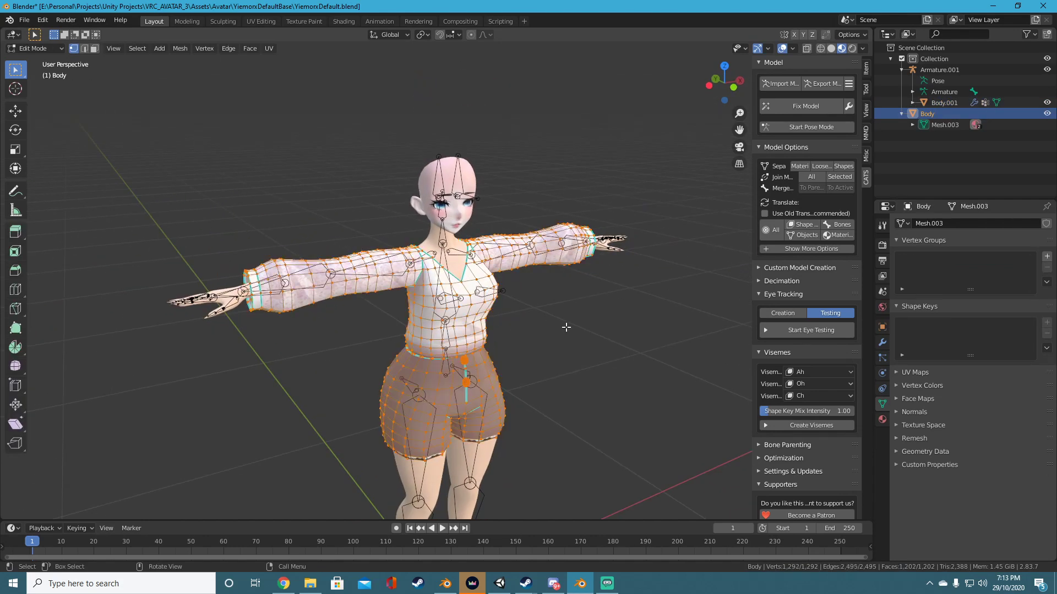
{"action": "key", "text": "space"}
{"action": "key", "text": "space"}
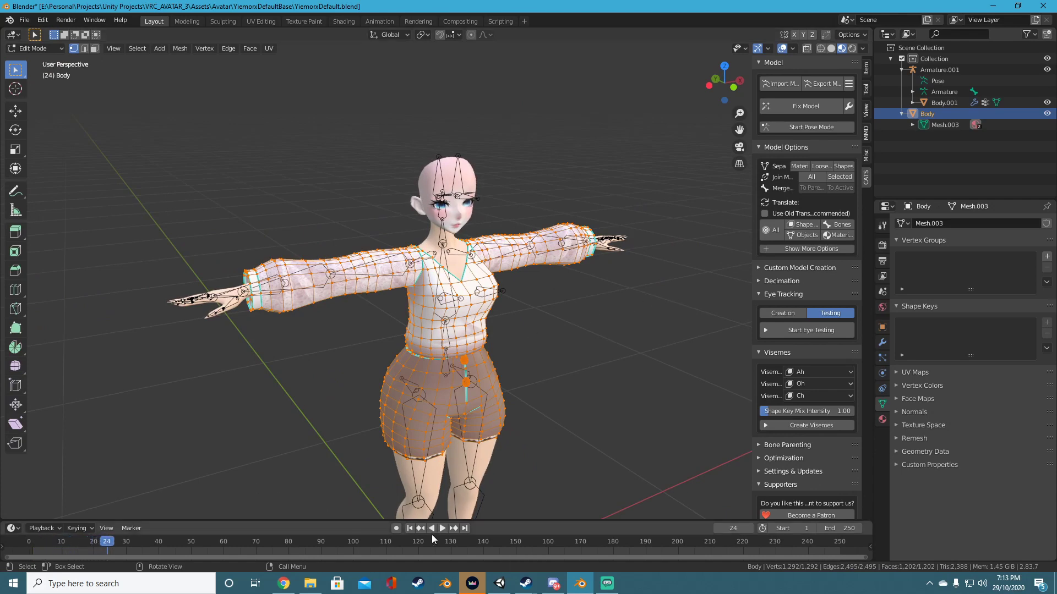
{"action": "left_click", "coordinate": [431, 528]}
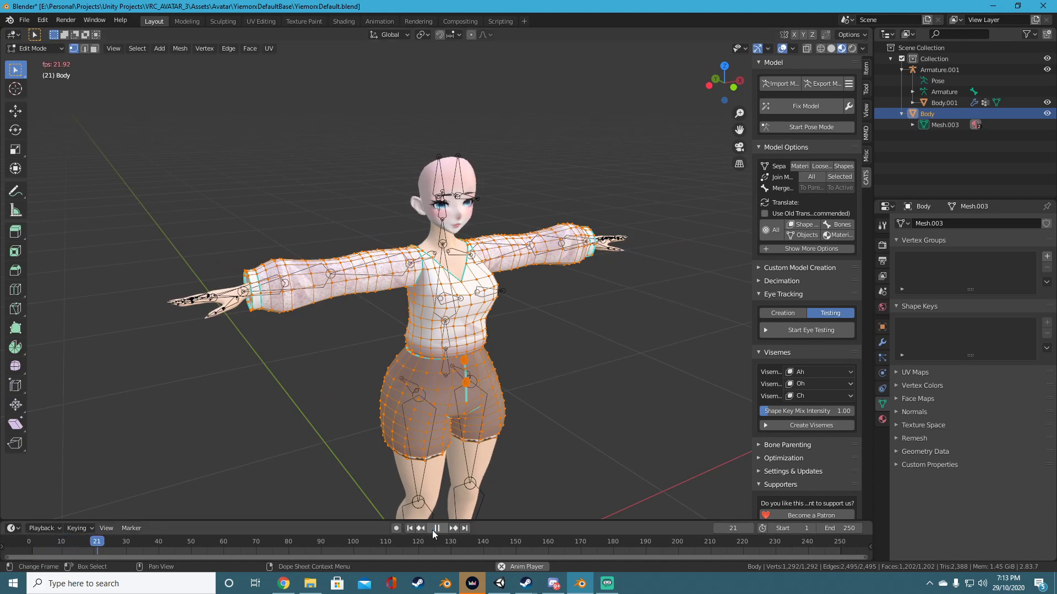
{"action": "left_click", "coordinate": [432, 528]}
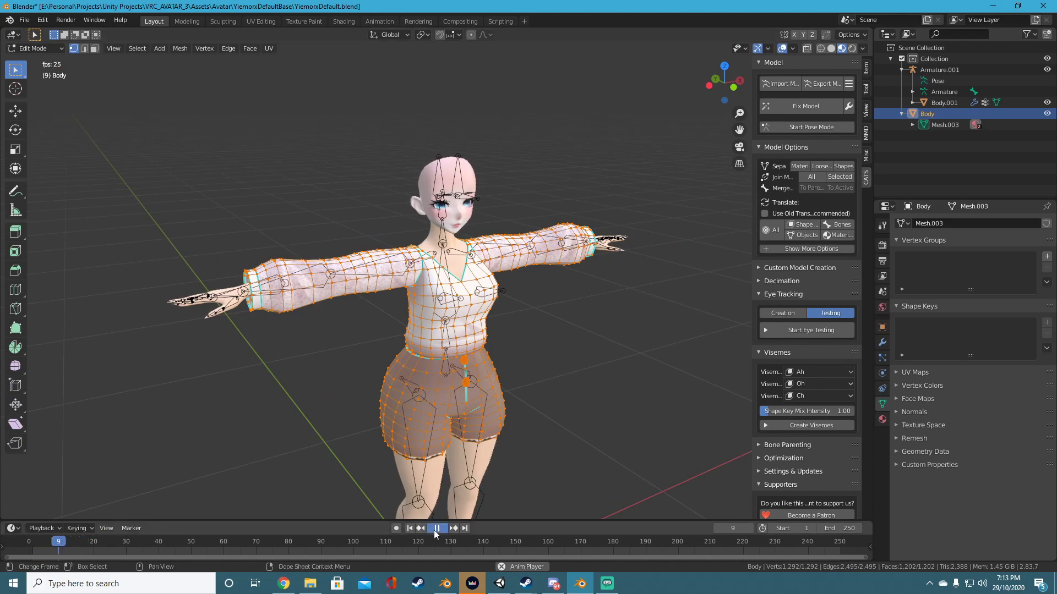
{"action": "right_click", "coordinate": [586, 327]}
{"action": "key", "text": "Escape"}
{"action": "left_click", "coordinate": [628, 292]}
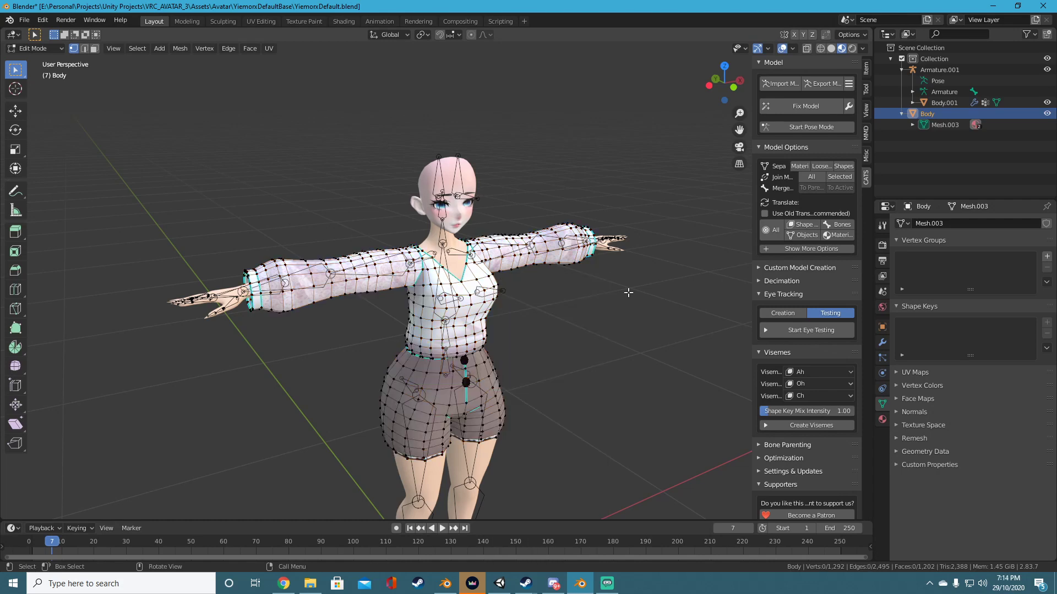
{"action": "key", "text": "space"}
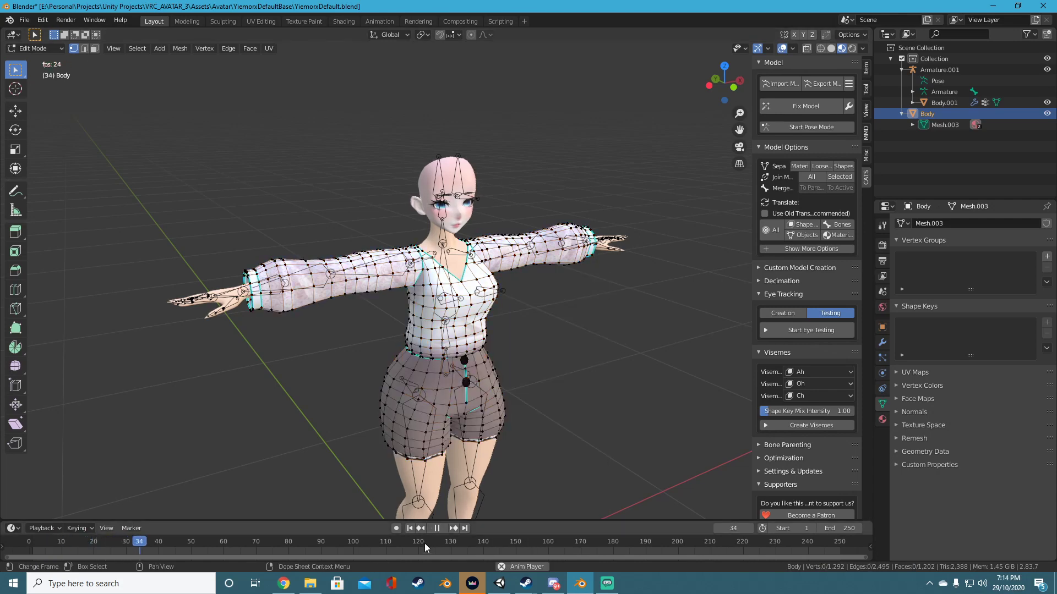
Set the Spacebar Action to Search in the keymap preferences and close the preferences window.
{"action": "left_click", "coordinate": [24, 20]}
{"action": "left_click", "coordinate": [24, 19]}
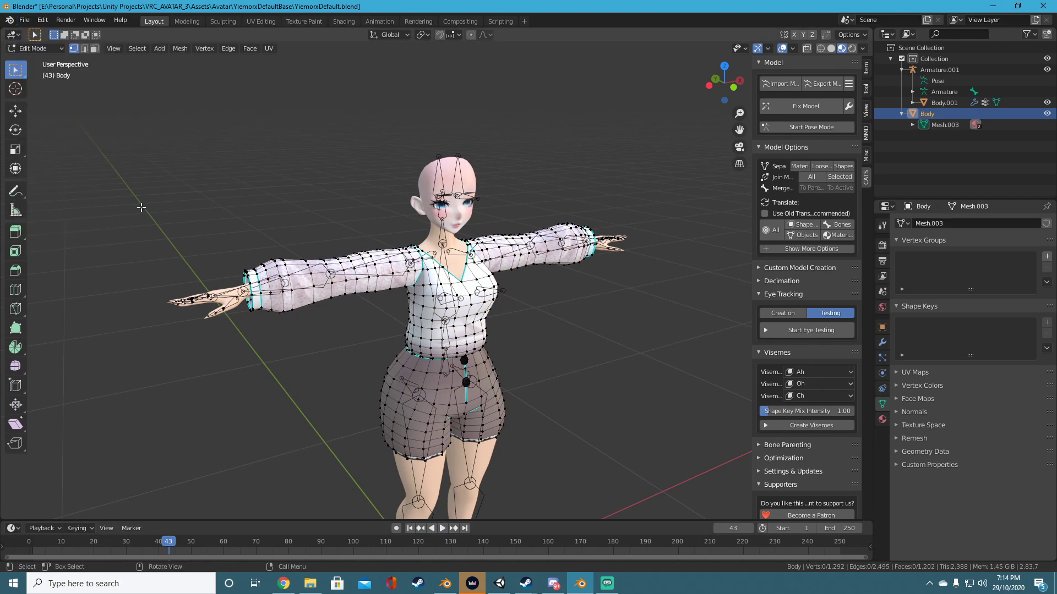
{"action": "left_click", "coordinate": [25, 20]}
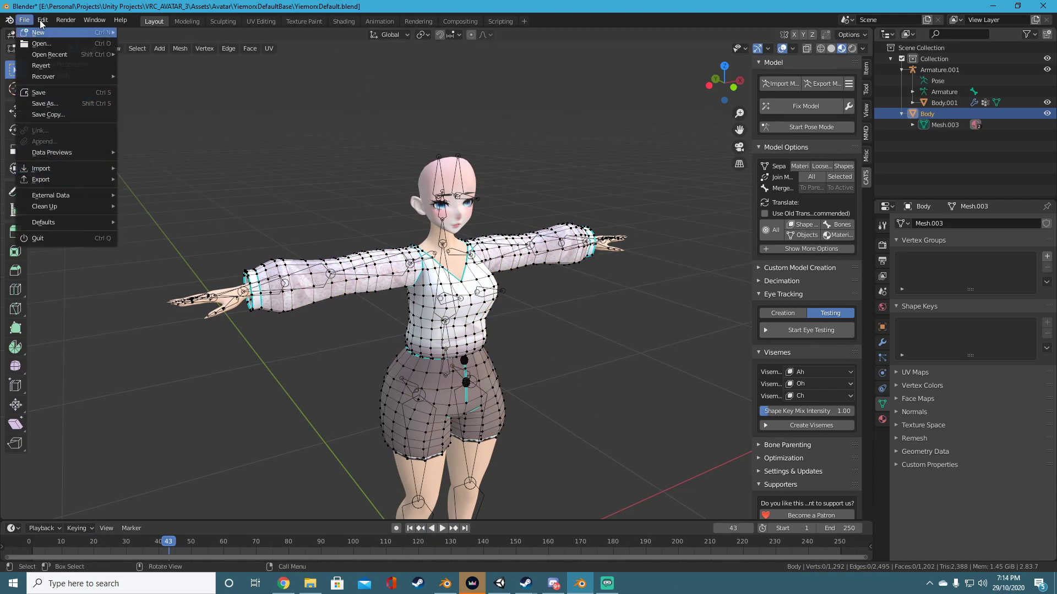
{"action": "mouse_move", "coordinate": [42, 21]}
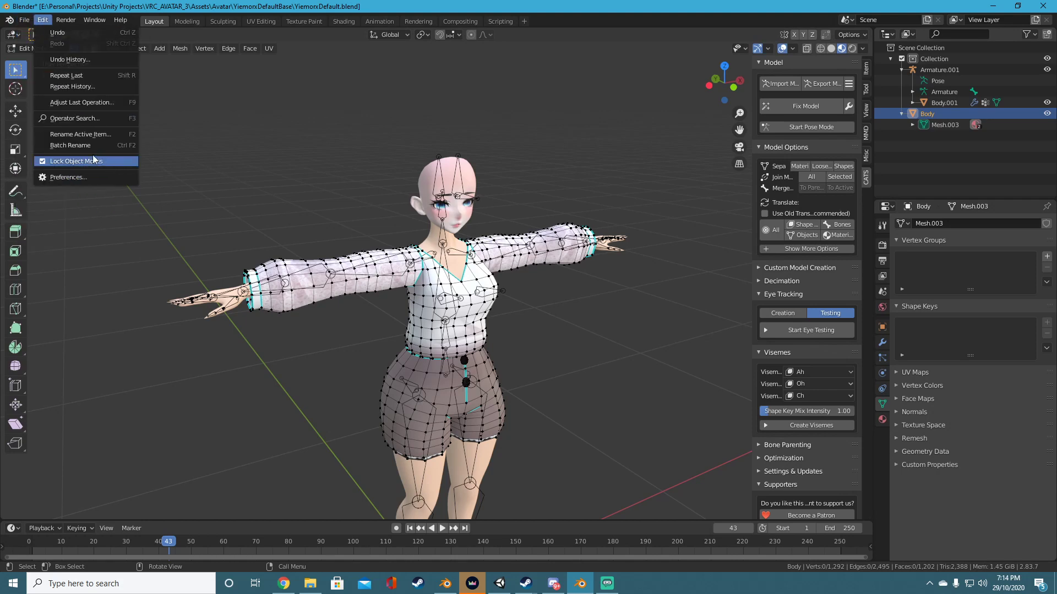
{"action": "left_click", "coordinate": [91, 177]}
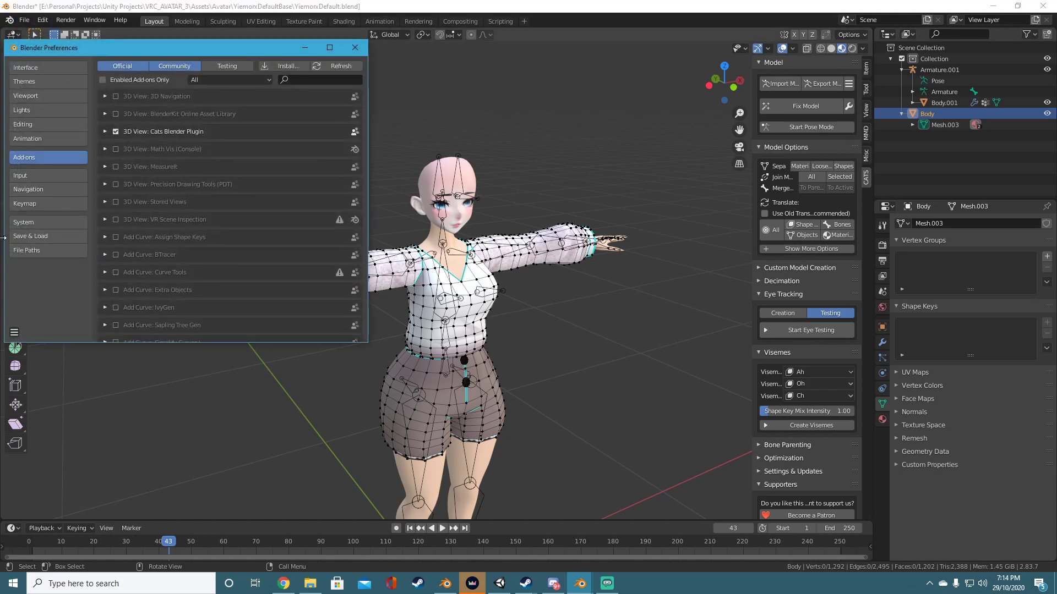
{"action": "left_click", "coordinate": [22, 176]}
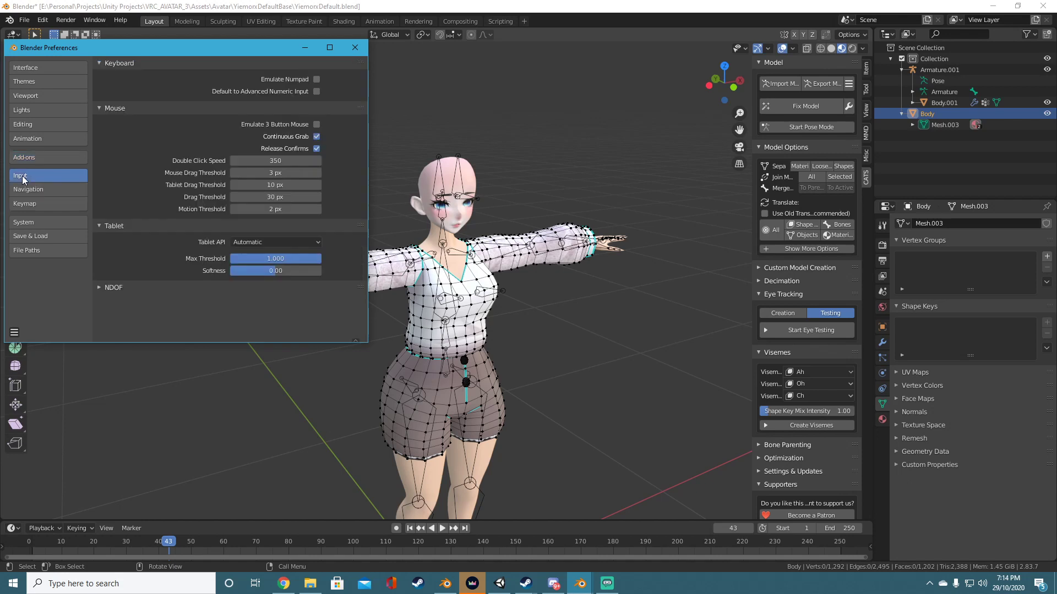
{"action": "left_click", "coordinate": [29, 223]}
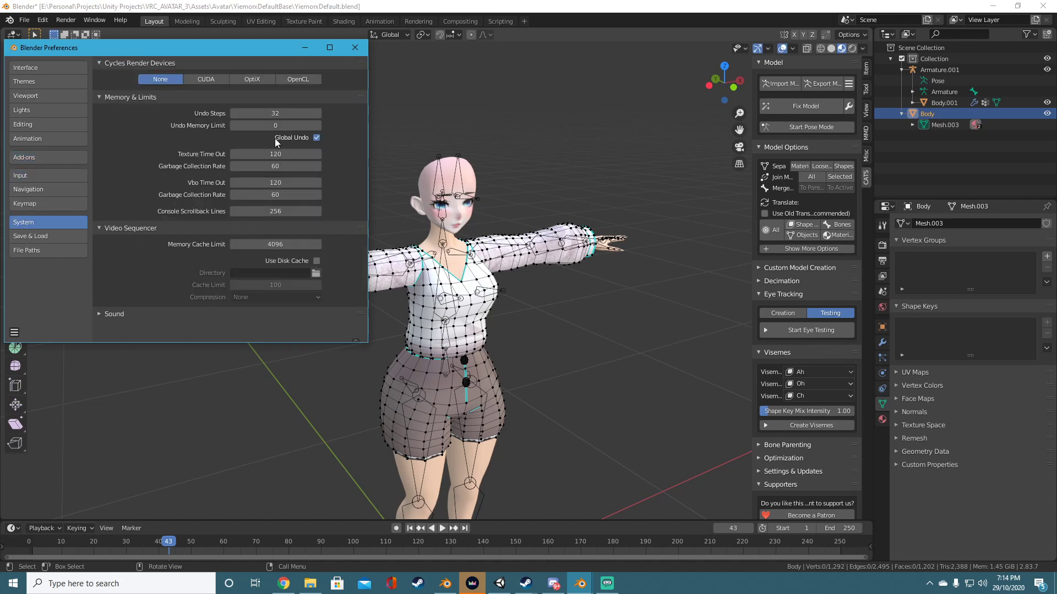
{"action": "left_click", "coordinate": [32, 204]}
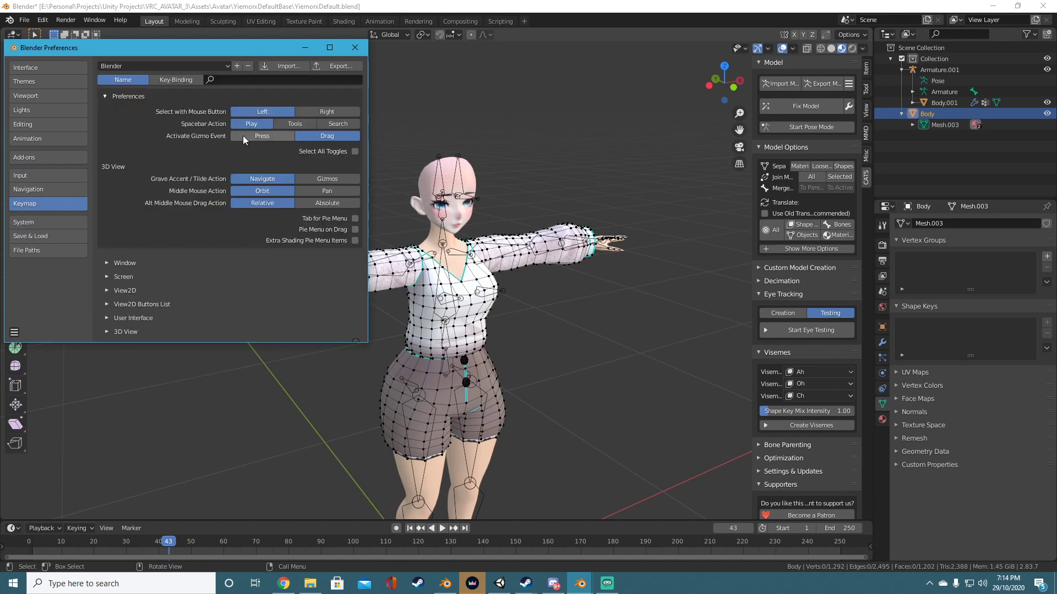
{"action": "left_click", "coordinate": [338, 125]}
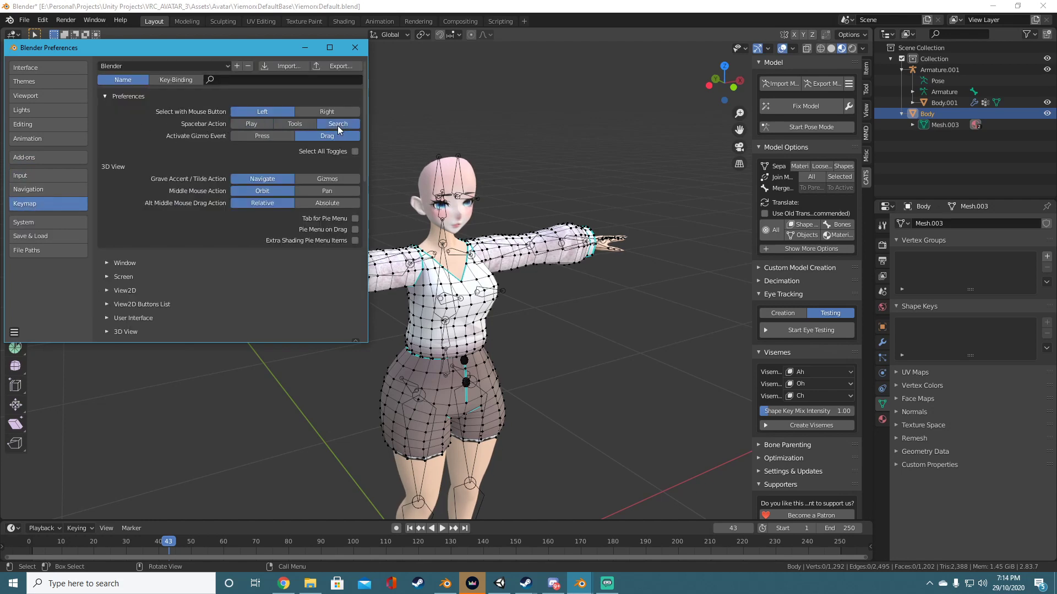
{"action": "left_click", "coordinate": [357, 49]}
Select the entire clothing mesh, subdivide it twice, and return to Object Mode.
{"action": "key", "text": "a"}
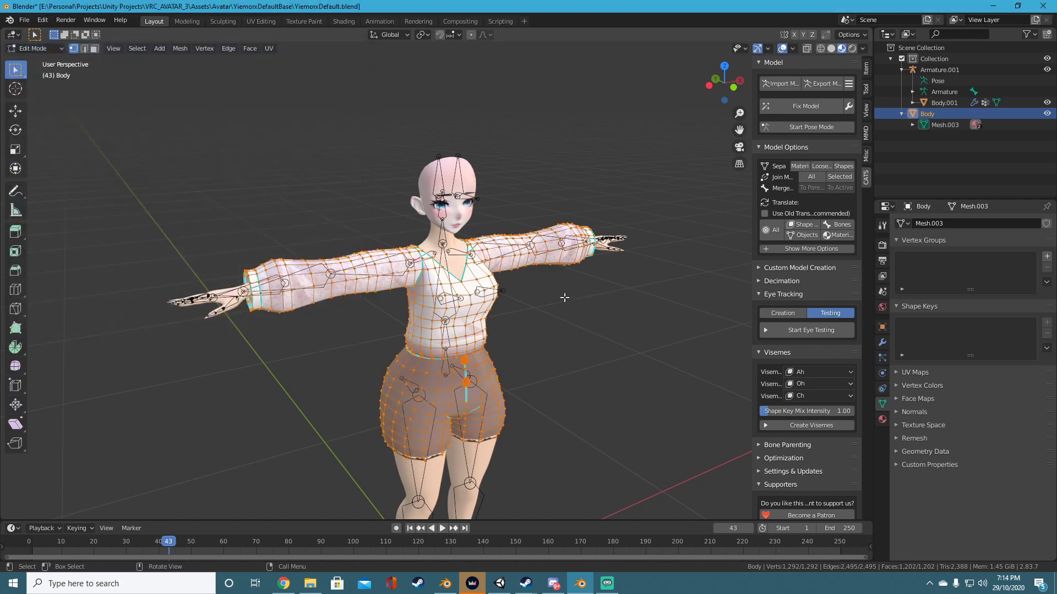
{"action": "key", "text": "space"}
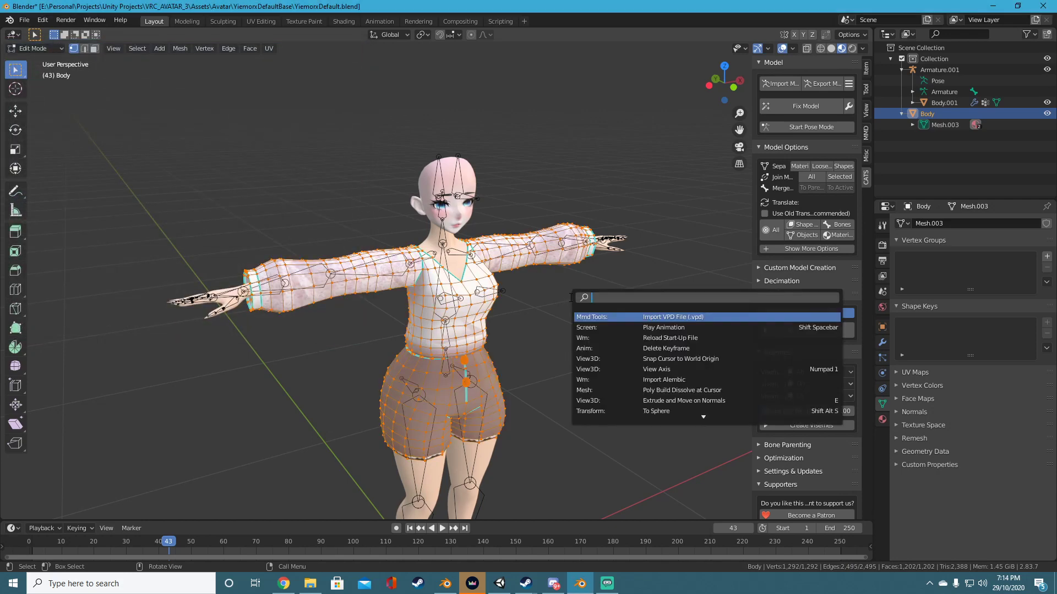
{"action": "type", "text": "sub"}
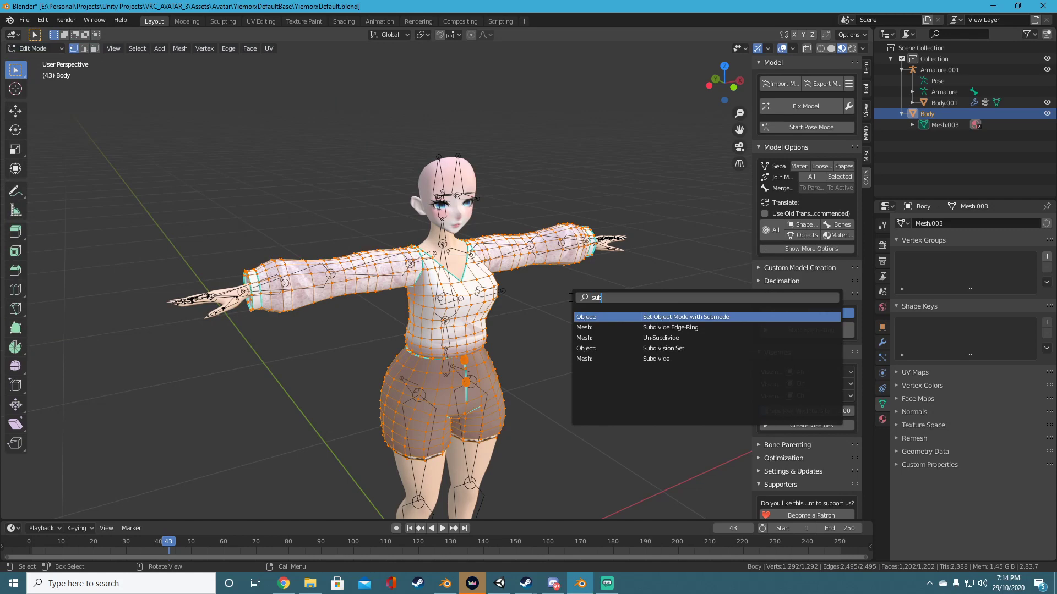
{"action": "left_click", "coordinate": [665, 359]}
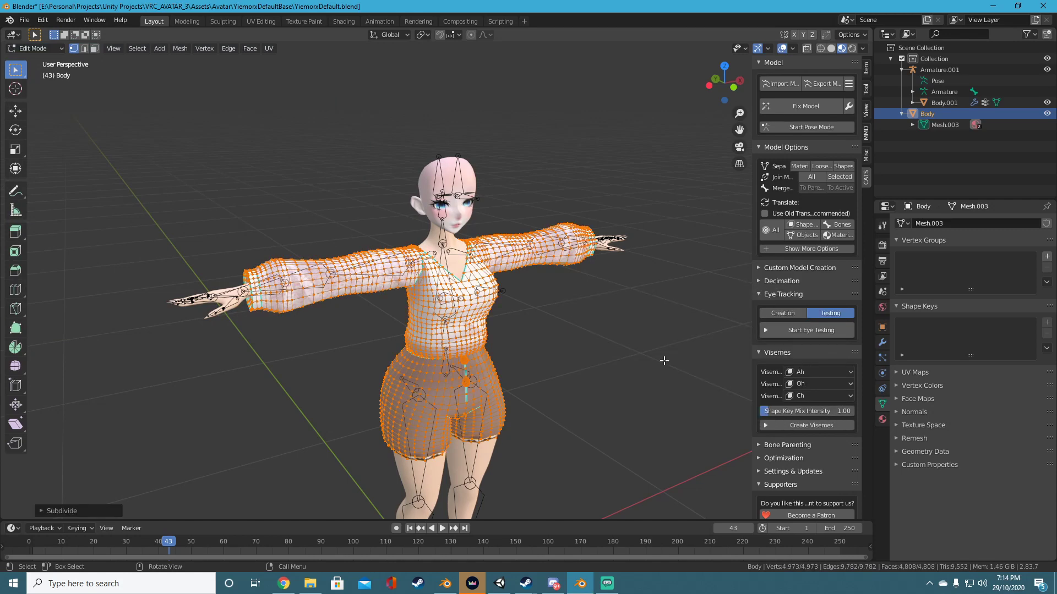
{"action": "key", "text": "F3"}
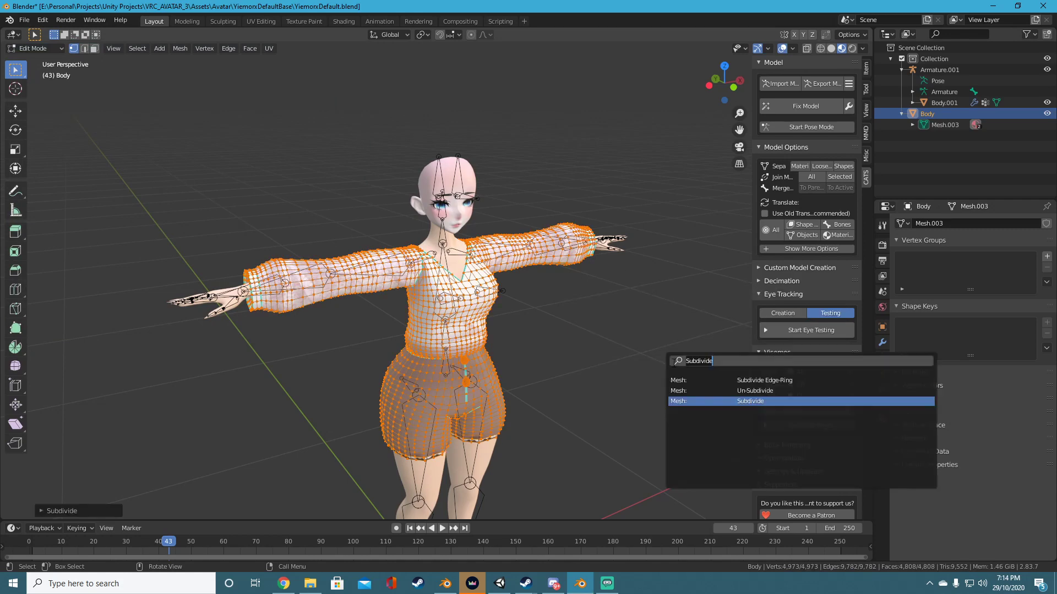
{"action": "left_click", "coordinate": [746, 402]}
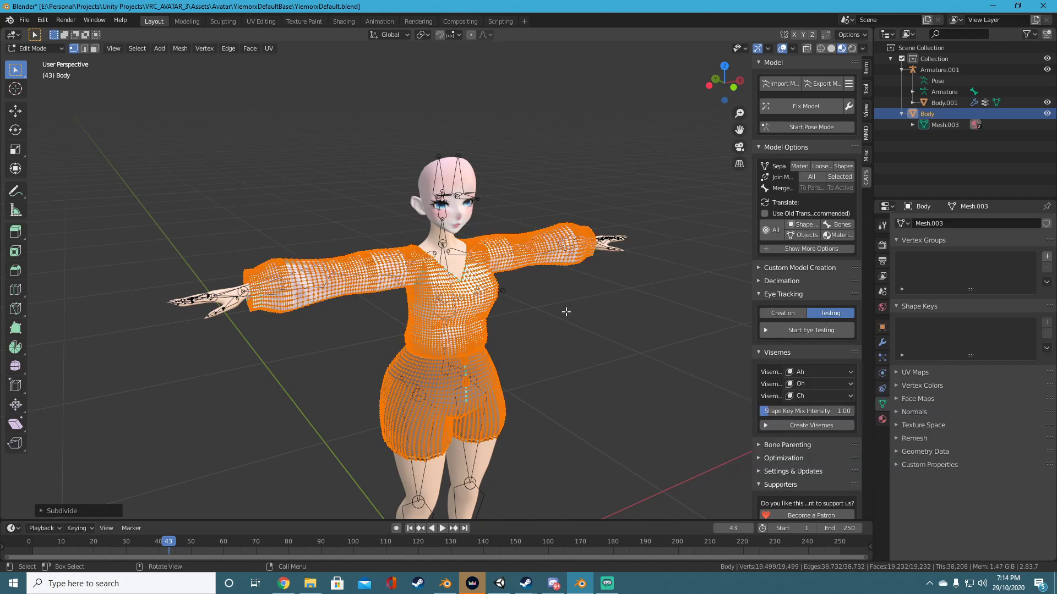
{"action": "mouse_move", "coordinate": [566, 312]}
{"action": "middle_mouse_down"}
{"action": "mouse_move", "coordinate": [538, 324]}
{"action": "mouse_move", "coordinate": [571, 354]}
{"action": "mouse_move", "coordinate": [581, 324]}
{"action": "middle_mouse_up"}
{"action": "key", "text": "Tab"}
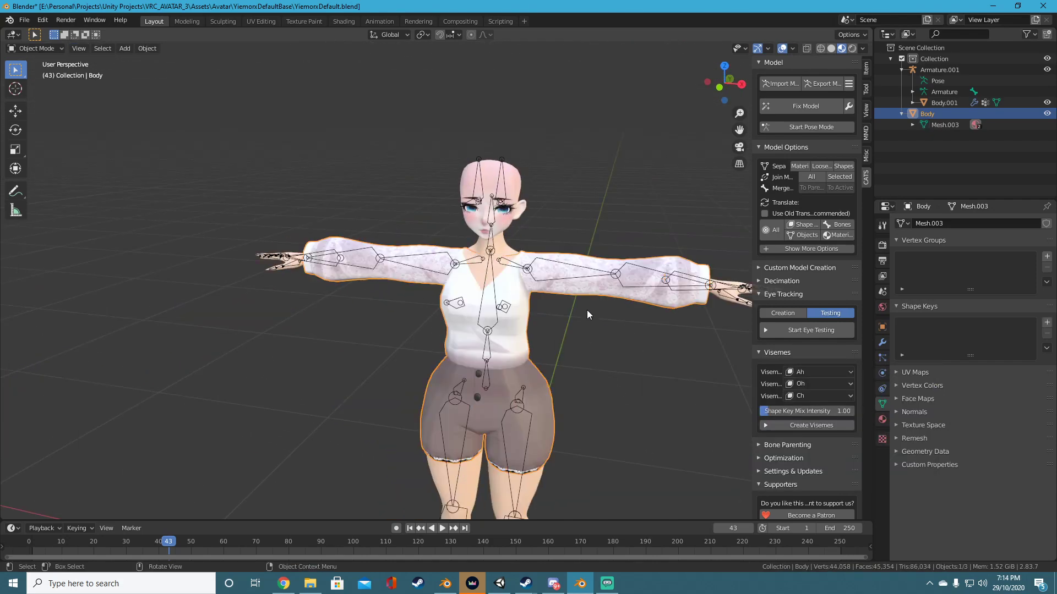
Add a Data Transfer modifier to the clothing object and pick the avatar's Body.001 mesh as its source.
{"action": "left_click", "coordinate": [883, 342]}
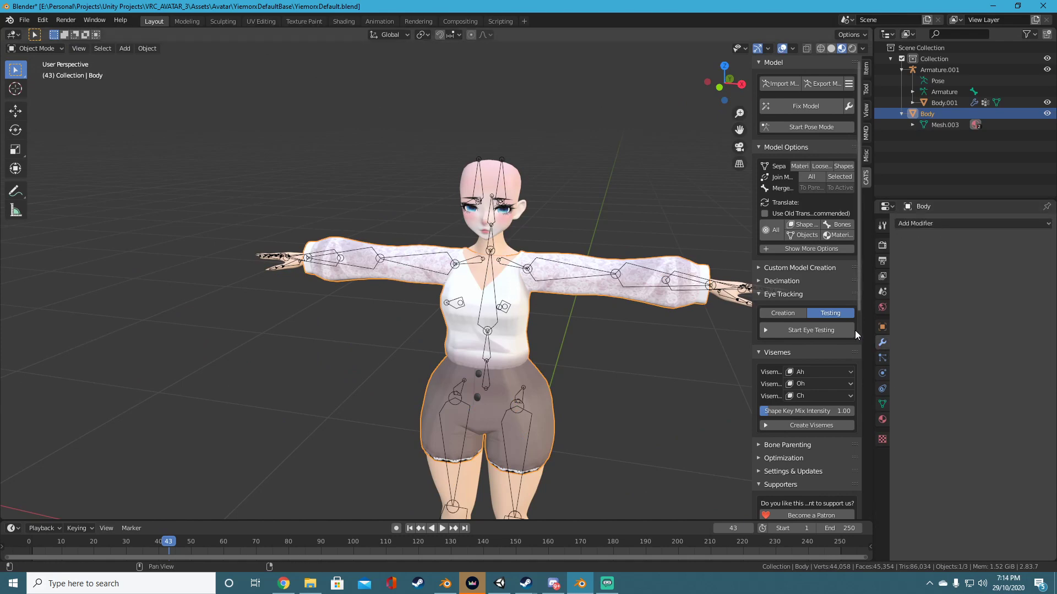
{"action": "middle_click_drag", "start_coordinate": [605, 331], "coordinate": [478, 325]}
{"action": "key", "text": "Tab"}
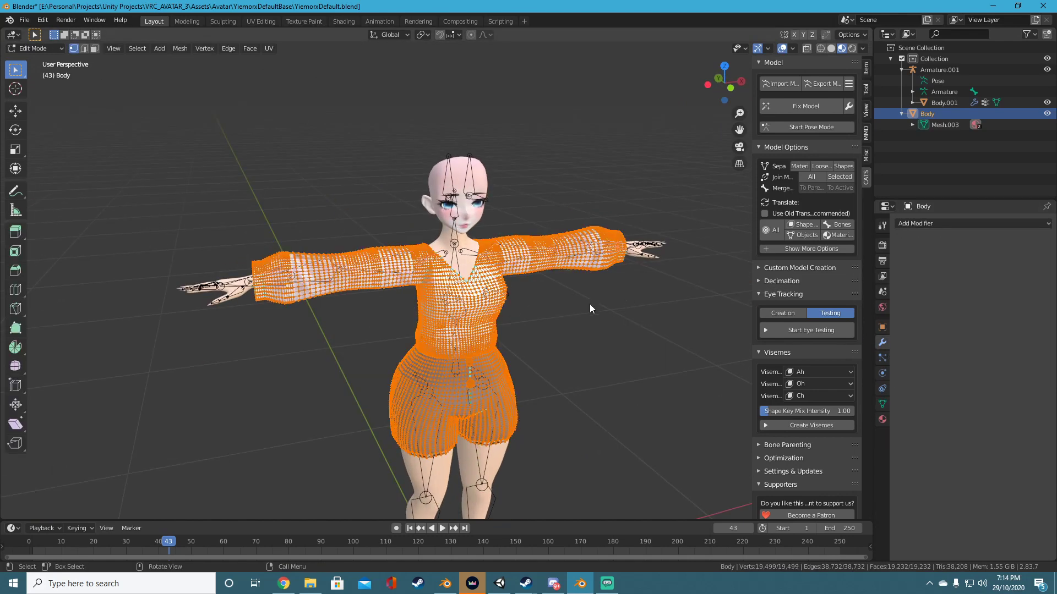
{"action": "key", "text": "Tab"}
{"action": "left_click", "coordinate": [945, 224]}
{"action": "left_click", "coordinate": [739, 256]}
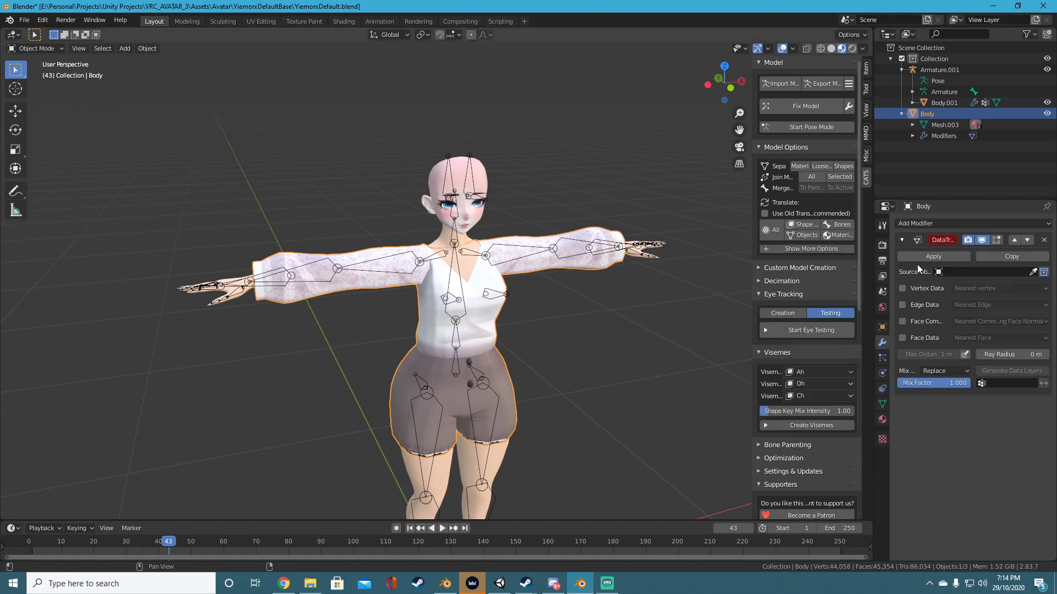
{"action": "left_click", "coordinate": [1031, 274]}
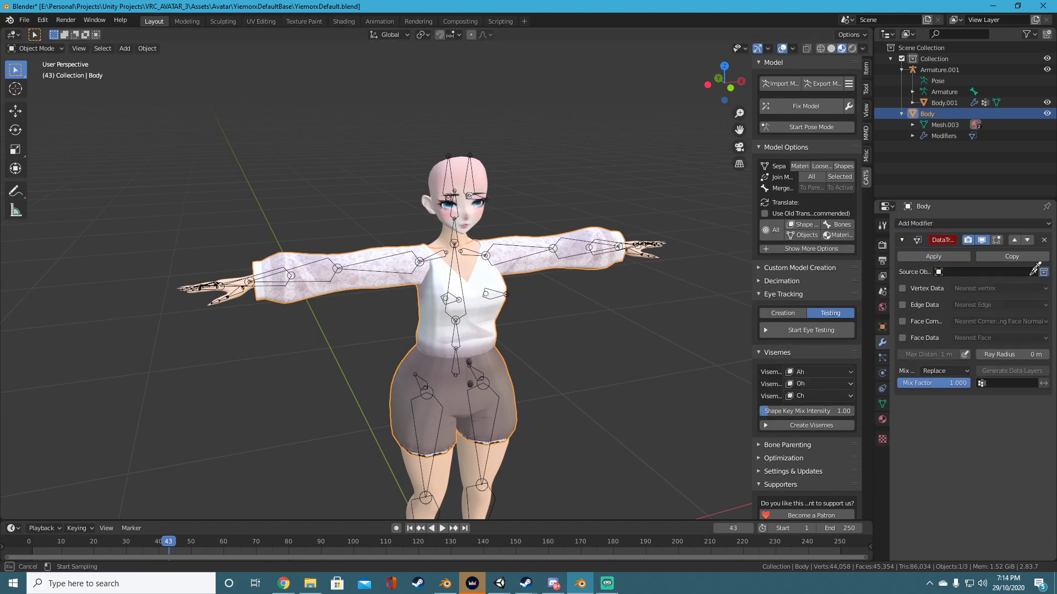
{"action": "left_click", "coordinate": [466, 264]}
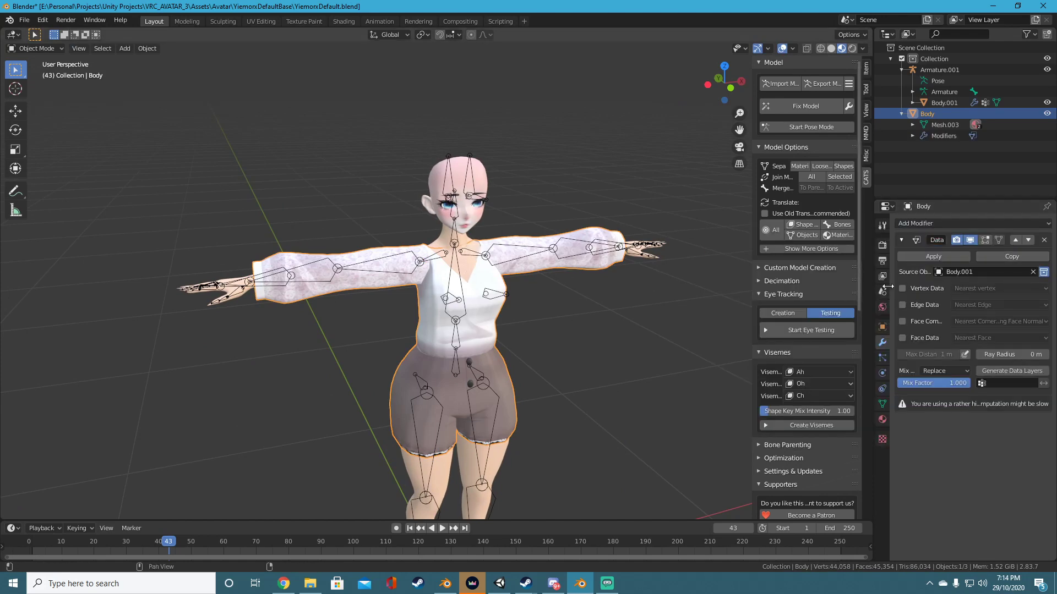
Enable Vertex Data with Vertex Group(s) in the Data Transfer modifier and generate the data layers.
{"action": "left_click", "coordinate": [903, 287]}
{"action": "left_click", "coordinate": [929, 302]}
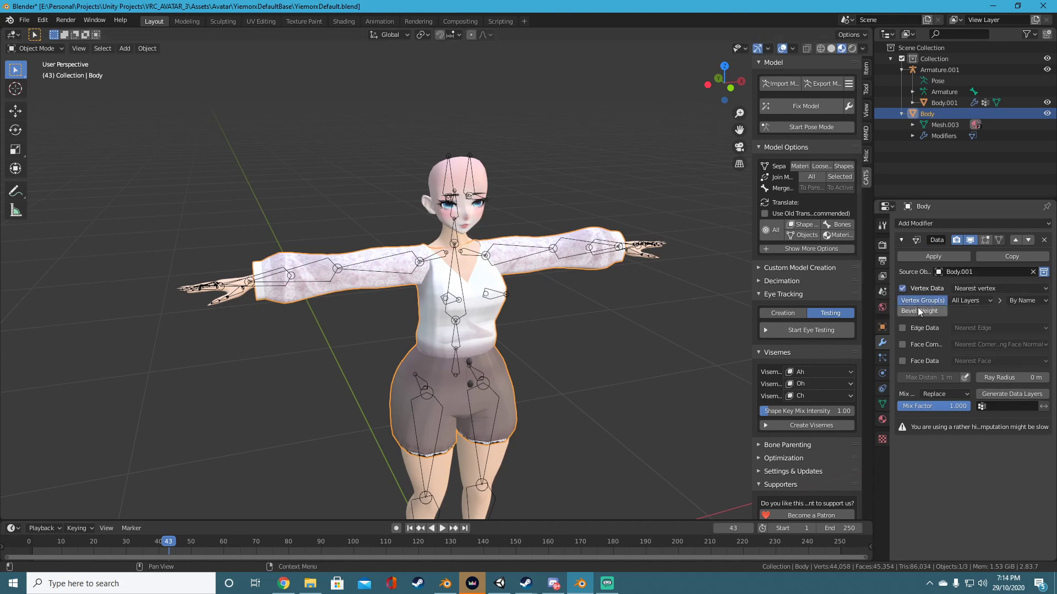
{"action": "left_click", "coordinate": [995, 393]}
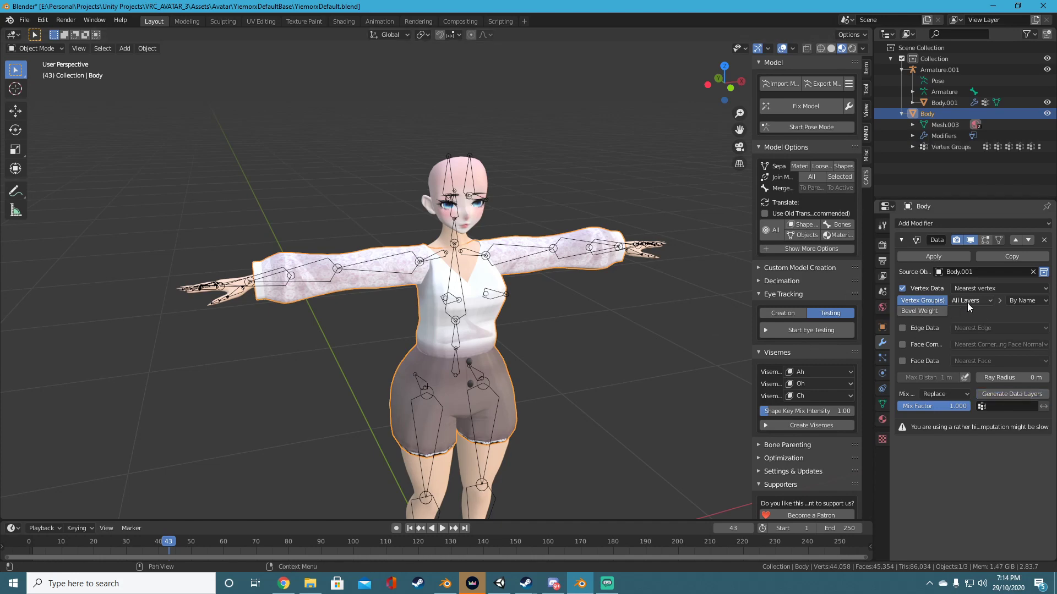
Apply the clothing's Data Transfer modifier, display its vertex groups and parent the Body clothing object to Armature.001.
{"action": "left_click", "coordinate": [946, 258]}
{"action": "left_click", "coordinate": [882, 404]}
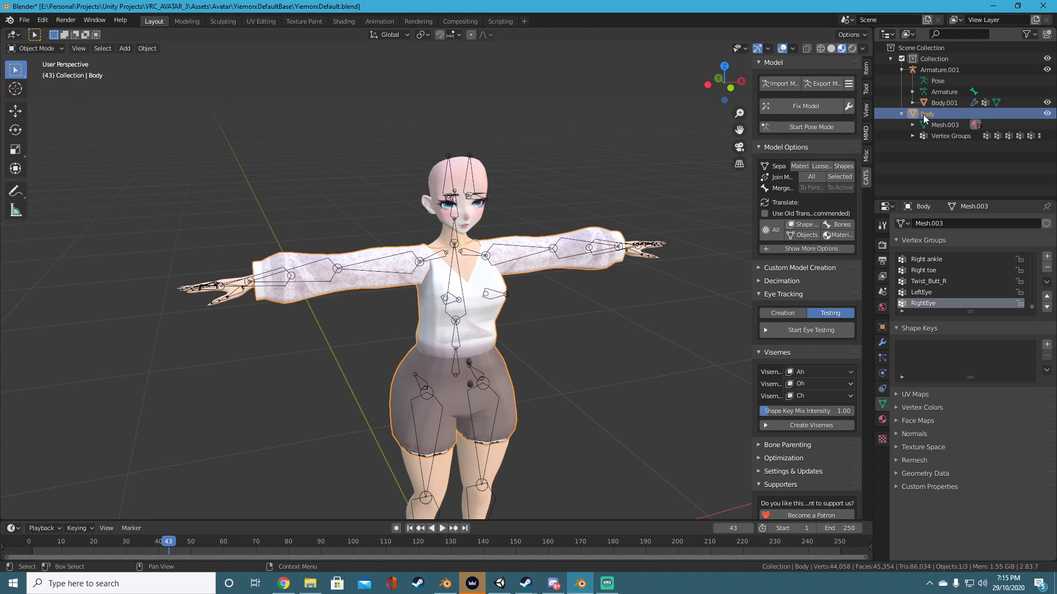
{"action": "left_click_drag", "start_coordinate": [923, 115], "coordinate": [923, 71]}
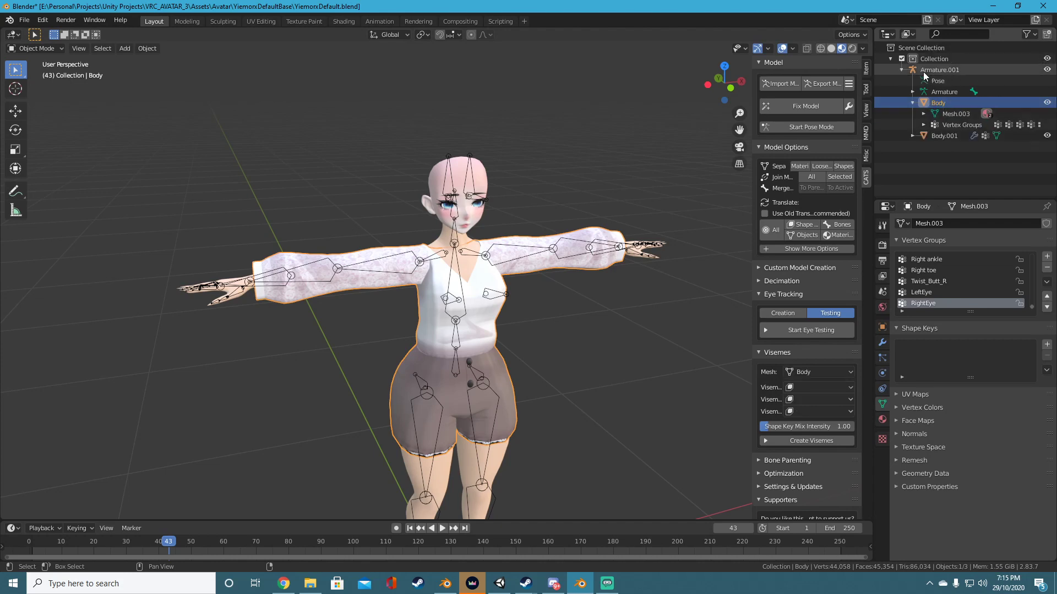
Run the Fix Model operation to join the clothing with the avatar and start Pose Mode.
{"action": "left_click", "coordinate": [796, 110]}
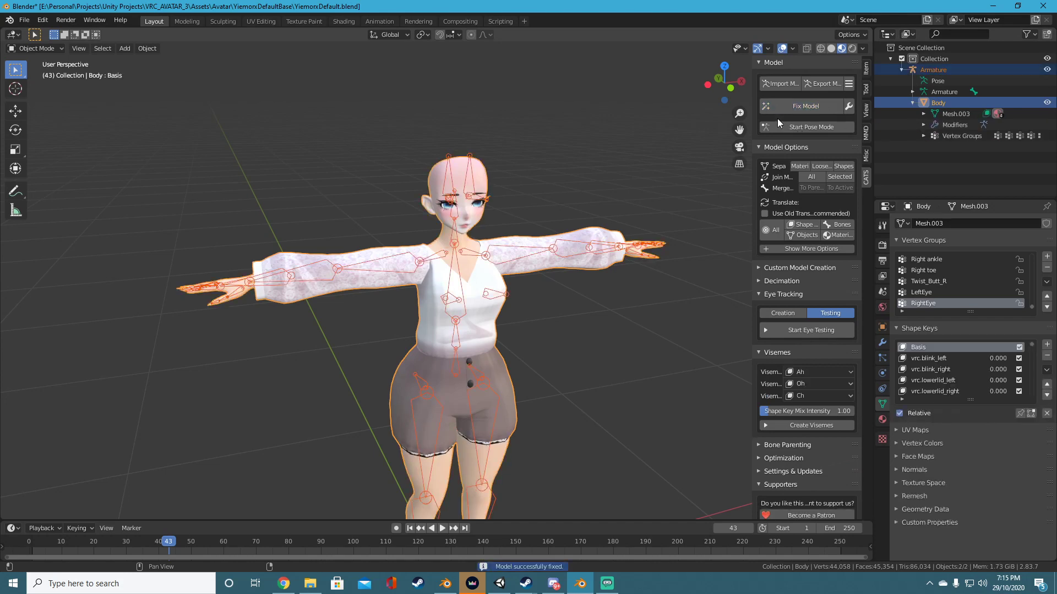
{"action": "left_click", "coordinate": [773, 131]}
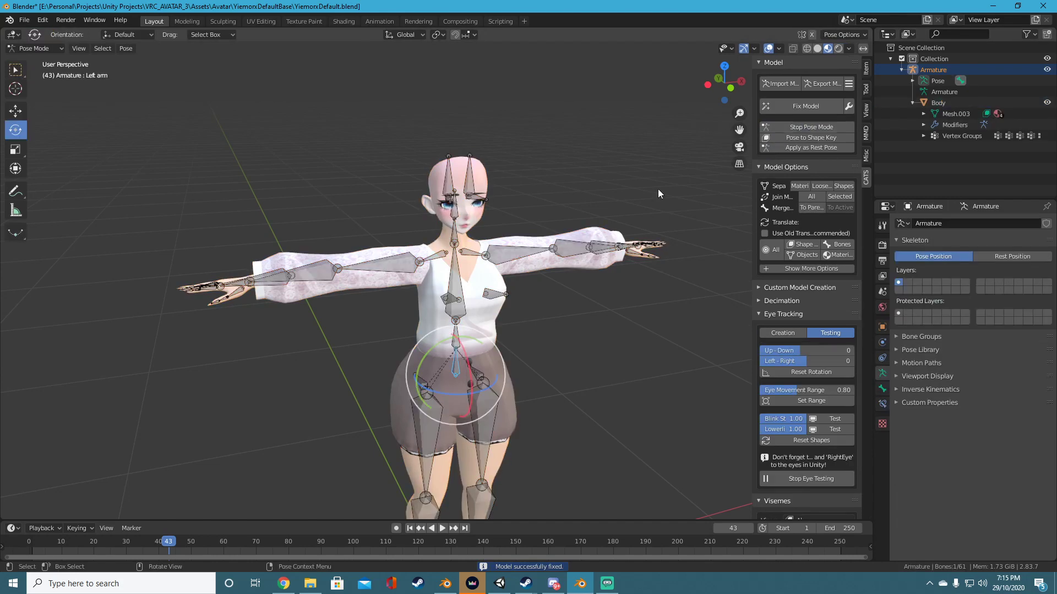
Rotate the Left arm bone to test the sleeve's deformation and undo the rotation.
{"action": "left_click", "coordinate": [522, 251]}
{"action": "middle_click_drag", "start_coordinate": [596, 216], "coordinate": [544, 228]}
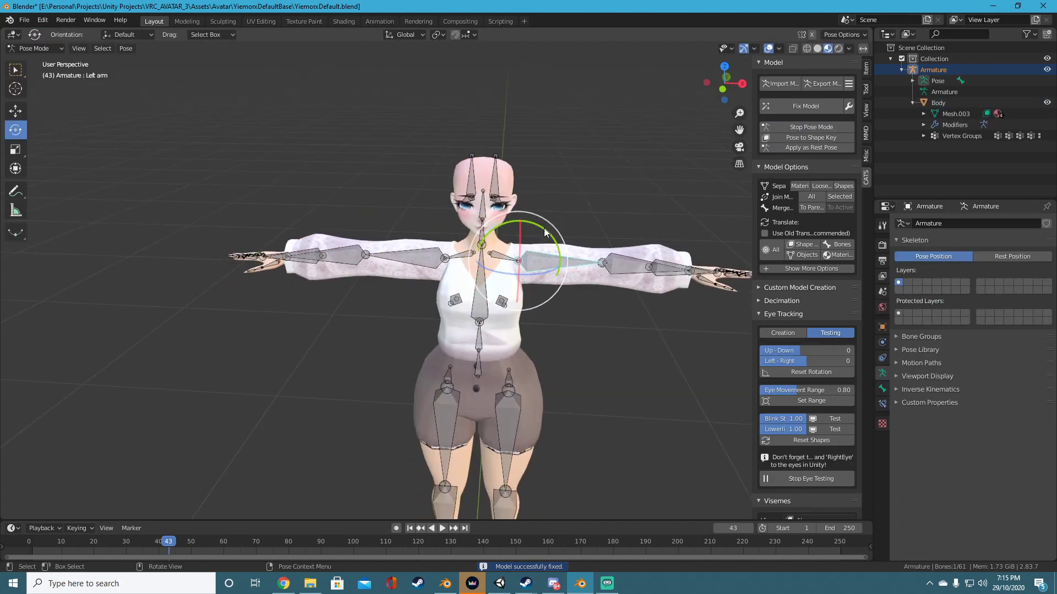
{"action": "left_click_drag", "start_coordinate": [544, 227], "coordinate": [691, 304]}
{"action": "key", "text": "ctrl+z"}
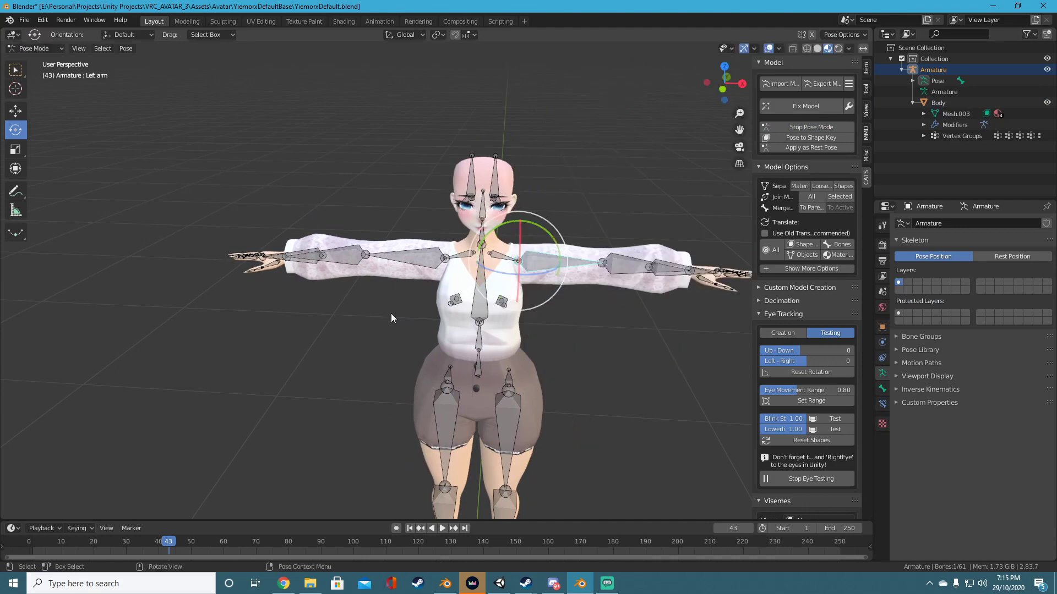
Rotate the BreastUpper2_R bone downwards to test how the top follows the chest.
{"action": "middle_click_drag", "start_coordinate": [391, 313], "coordinate": [511, 316]}
{"action": "left_click", "coordinate": [442, 301]}
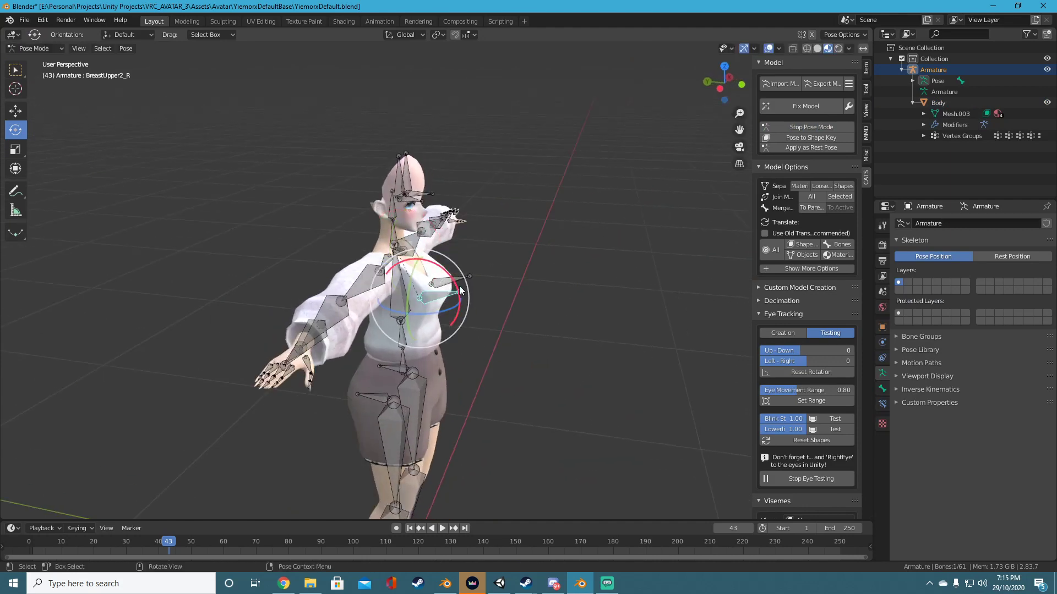
{"action": "left_click_drag", "start_coordinate": [457, 286], "coordinate": [513, 370]}
{"action": "scroll", "coordinate": [583, 388], "scroll_direction": "up", "scroll_amount": 4}
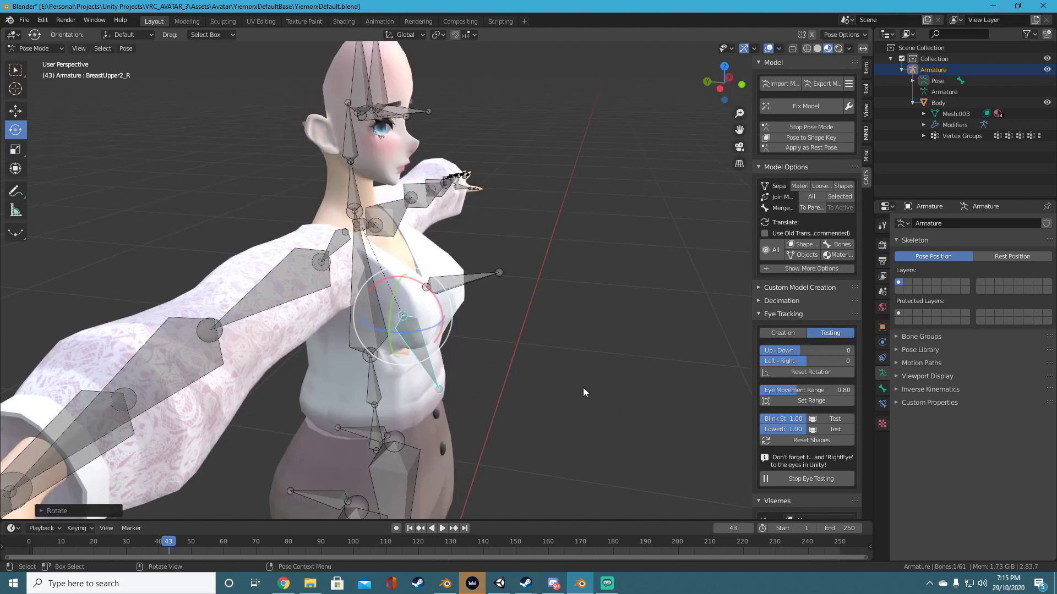
{"action": "middle_click_drag", "start_coordinate": [583, 388], "coordinate": [547, 377]}
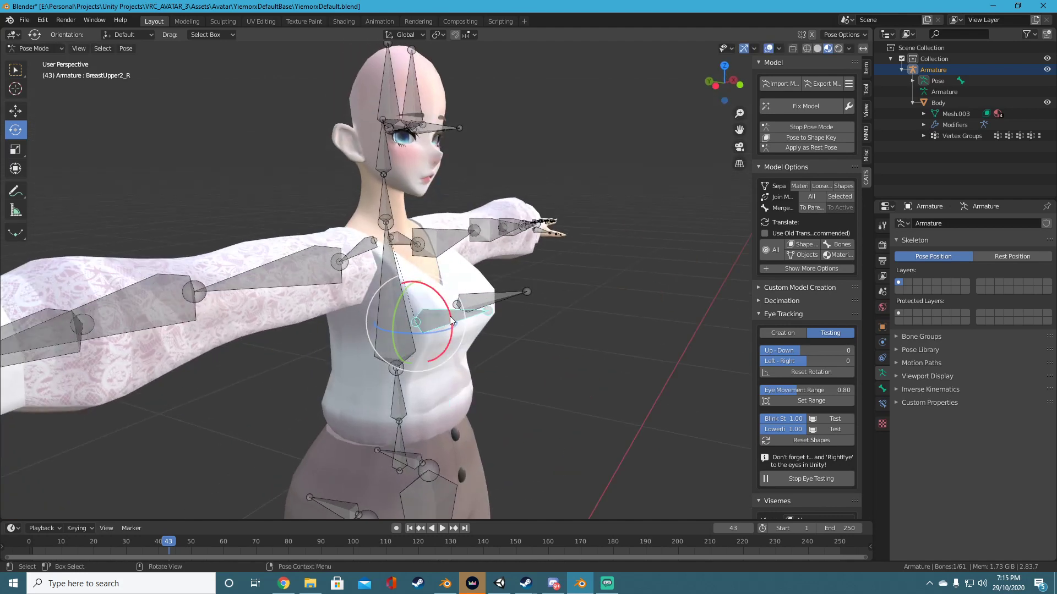
{"action": "left_click_drag", "start_coordinate": [450, 316], "coordinate": [425, 452]}
{"action": "middle_click_drag", "start_coordinate": [558, 363], "coordinate": [503, 377]}
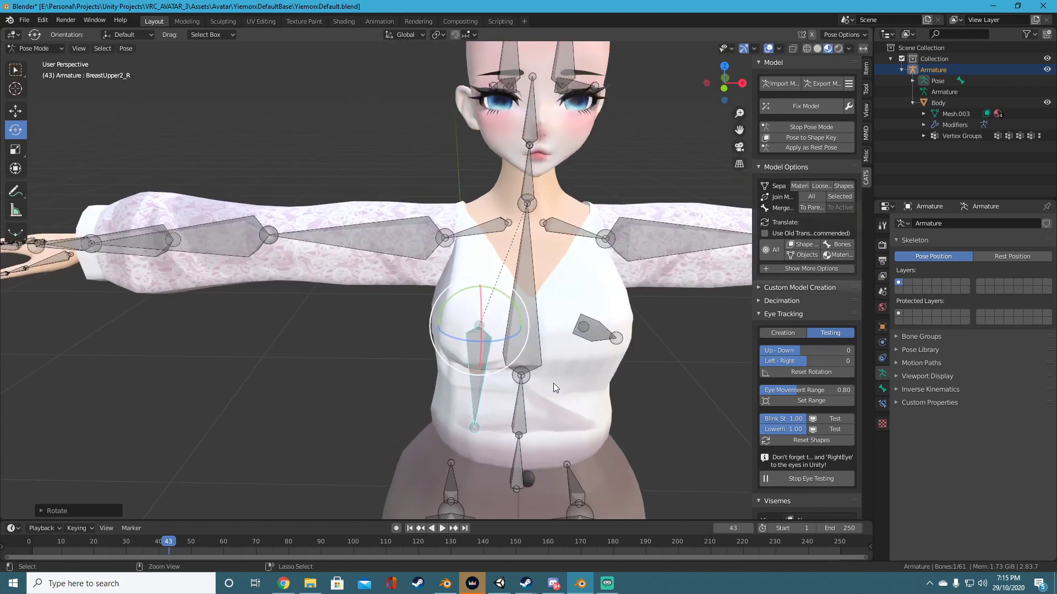
Rotate the Spine bone to test the top and shorts around the waist, and undo the rotation.
{"action": "scroll", "coordinate": [553, 383], "scroll_direction": "down", "scroll_amount": 3}
{"action": "middle_click_drag", "start_coordinate": [567, 369], "coordinate": [425, 381]}
{"action": "left_click", "coordinate": [405, 375]}
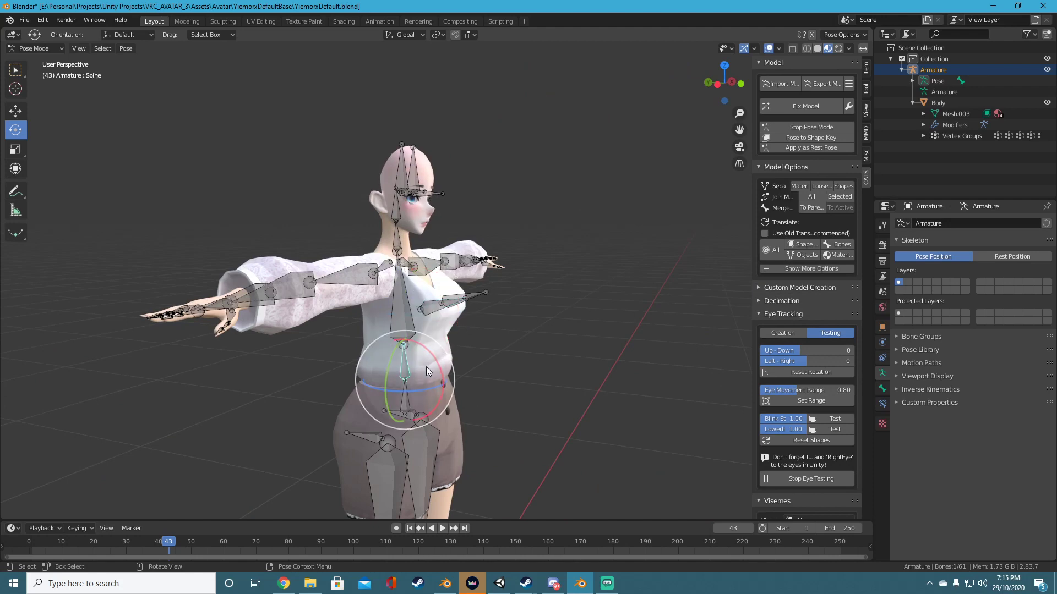
{"action": "left_click_drag", "start_coordinate": [425, 369], "coordinate": [495, 384]}
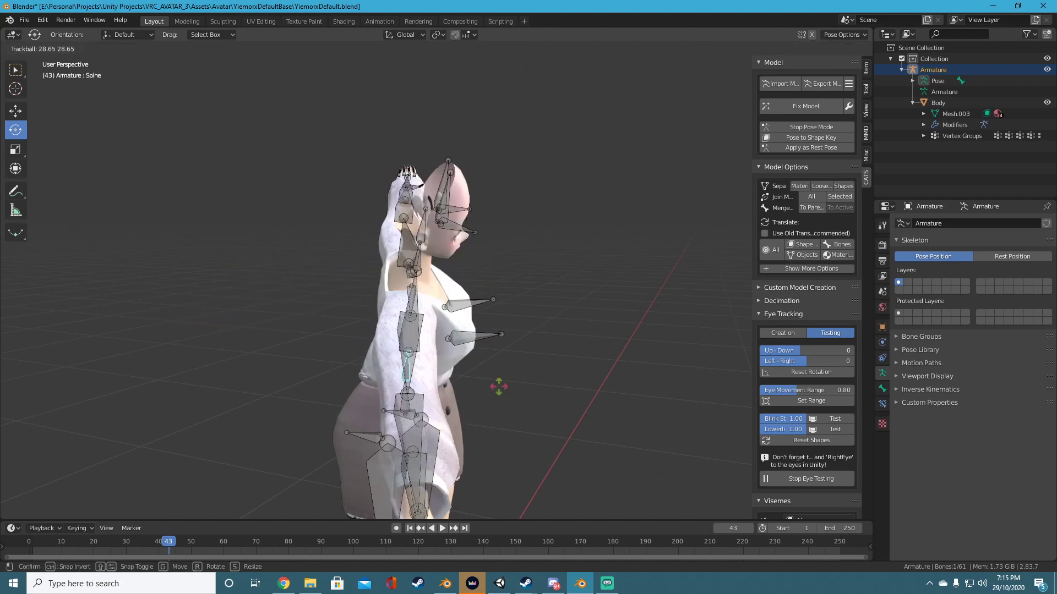
{"action": "middle_click_drag", "start_coordinate": [496, 384], "coordinate": [498, 345]}
{"action": "key", "text": "ctrl+z"}
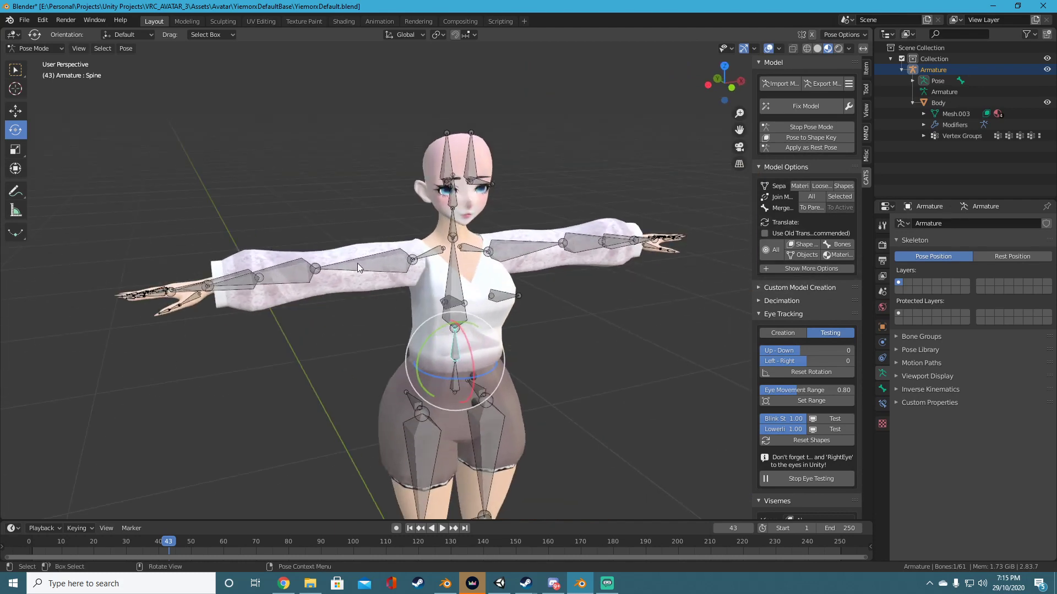
Raise the right upper arm and bend the Right elbow bone to test the sleeve's deformation.
{"action": "left_click", "coordinate": [358, 264]}
{"action": "left_click_drag", "start_coordinate": [379, 241], "coordinate": [374, 194]}
{"action": "left_click", "coordinate": [305, 211]}
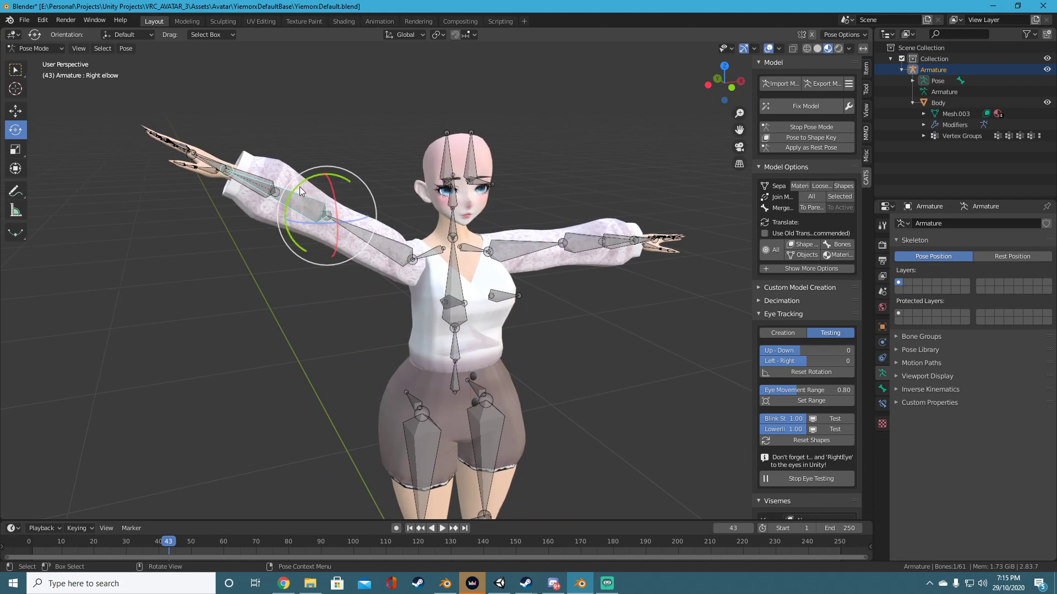
{"action": "left_click_drag", "start_coordinate": [299, 186], "coordinate": [259, 231]}
Rotate the Twist_Butt_R bone to test how the back of the shorts deforms.
{"action": "middle_click_drag", "start_coordinate": [553, 339], "coordinate": [269, 308]}
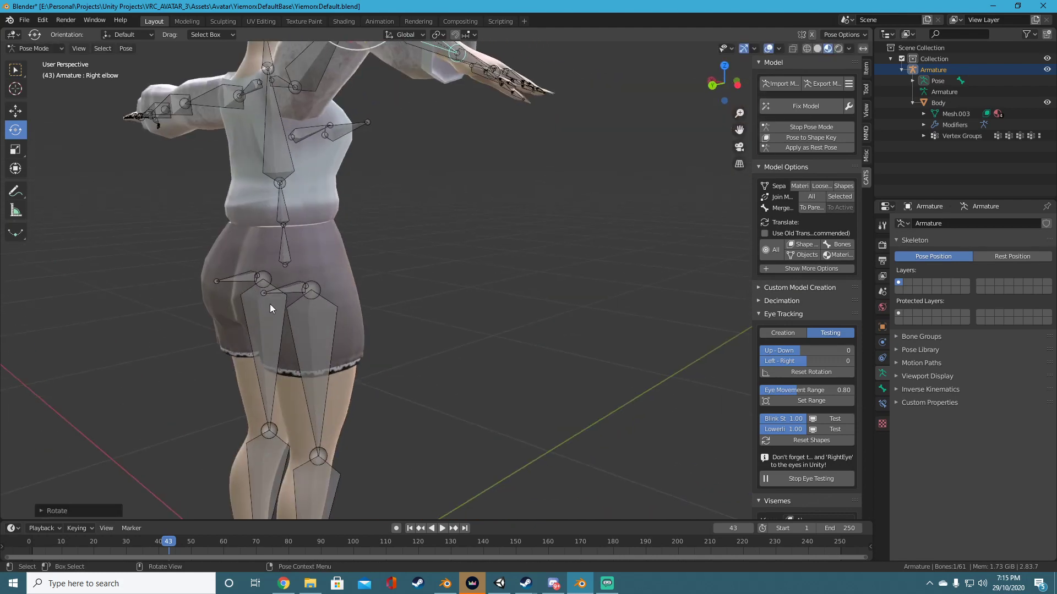
{"action": "left_click", "coordinate": [289, 283]}
{"action": "middle_click_drag", "start_coordinate": [331, 291], "coordinate": [299, 267]}
{"action": "mouse_move", "coordinate": [278, 254]}
{"action": "left_mouse_down"}
{"action": "mouse_move", "coordinate": [317, 226]}
{"action": "mouse_move", "coordinate": [276, 270]}
{"action": "mouse_move", "coordinate": [271, 249]}
{"action": "left_mouse_up"}
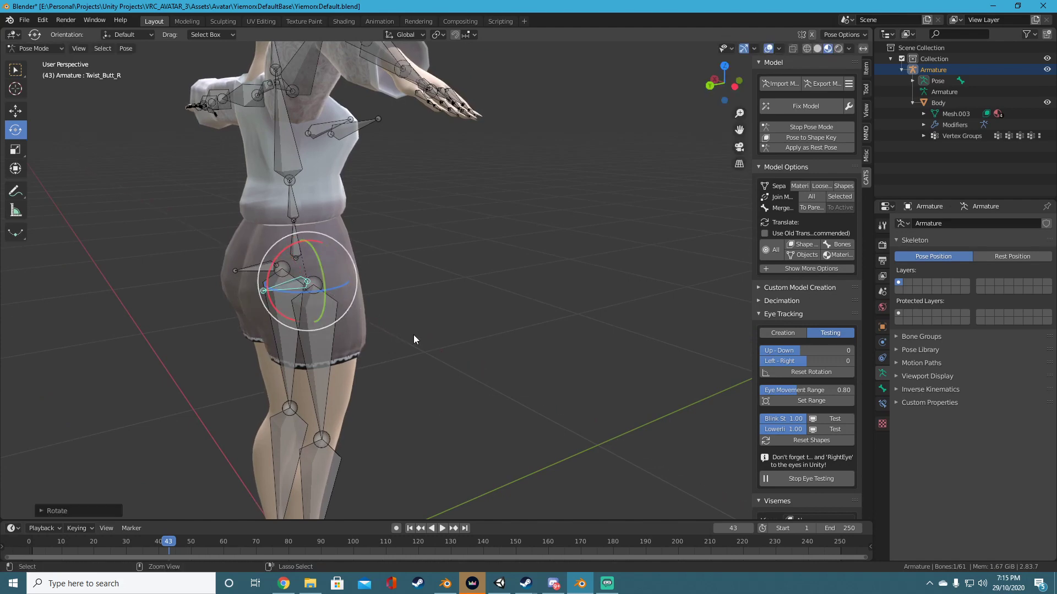
Test the shorts by rotating the Right leg bone, undo the first attempt and swing the leg forward about 68°.
{"action": "middle_click_drag", "start_coordinate": [414, 339], "coordinate": [357, 316]}
{"action": "left_click", "coordinate": [340, 359]}
{"action": "left_click_drag", "start_coordinate": [312, 245], "coordinate": [304, 281]}
{"action": "key", "text": "ctrl+z"}
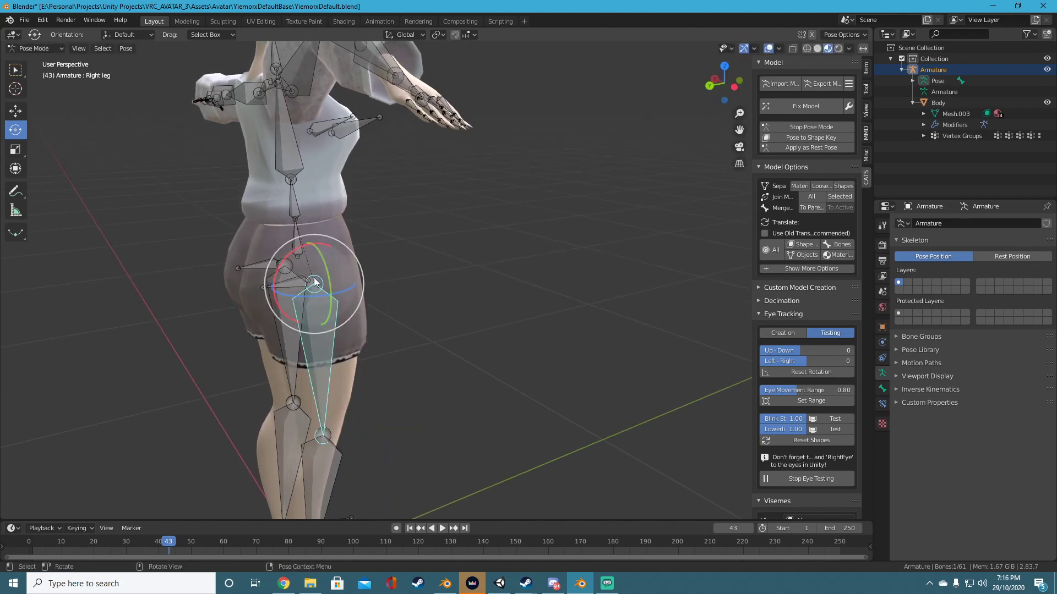
{"action": "middle_click_drag", "start_coordinate": [258, 279], "coordinate": [295, 280]}
{"action": "left_click_drag", "start_coordinate": [288, 275], "coordinate": [237, 352]}
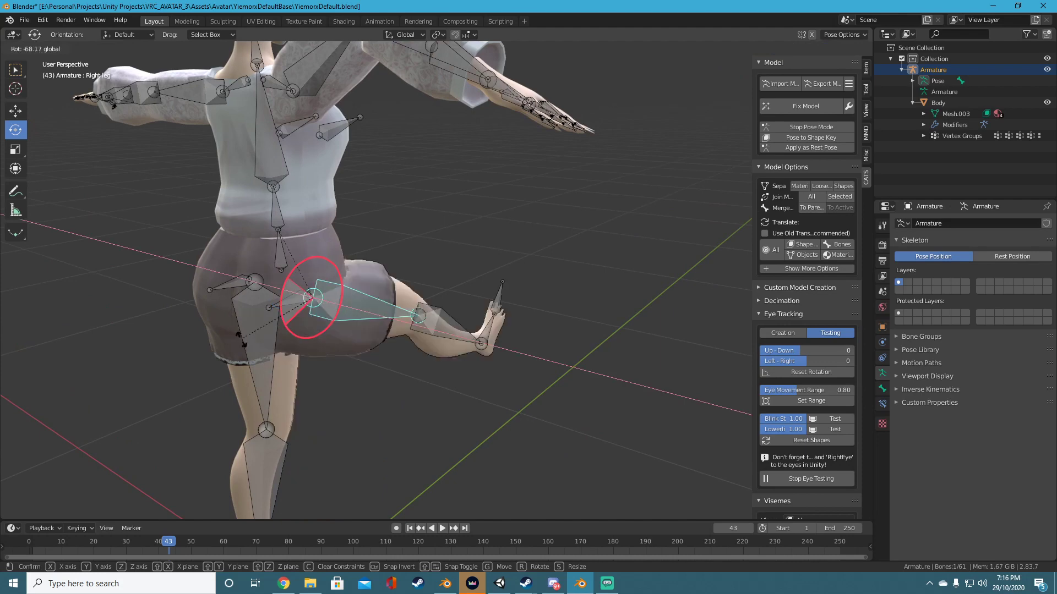
Swing the Left leg bone backwards to test the other leg of the shorts.
{"action": "middle_click_drag", "start_coordinate": [528, 279], "coordinate": [627, 332]}
{"action": "left_click", "coordinate": [633, 332]}
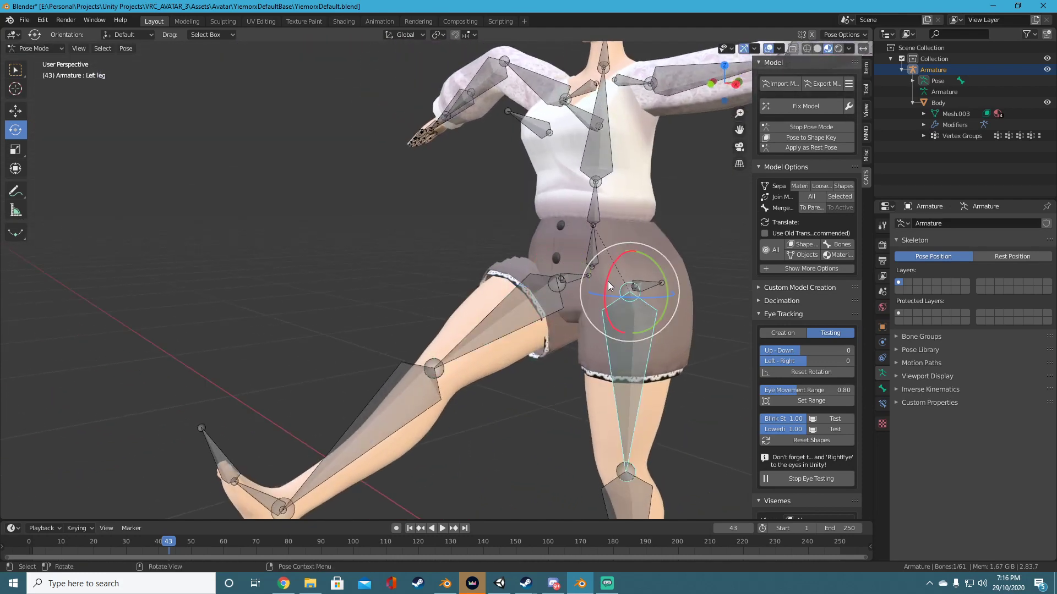
{"action": "left_click_drag", "start_coordinate": [607, 282], "coordinate": [420, 317]}
{"action": "middle_click_drag", "start_coordinate": [420, 318], "coordinate": [309, 199]}
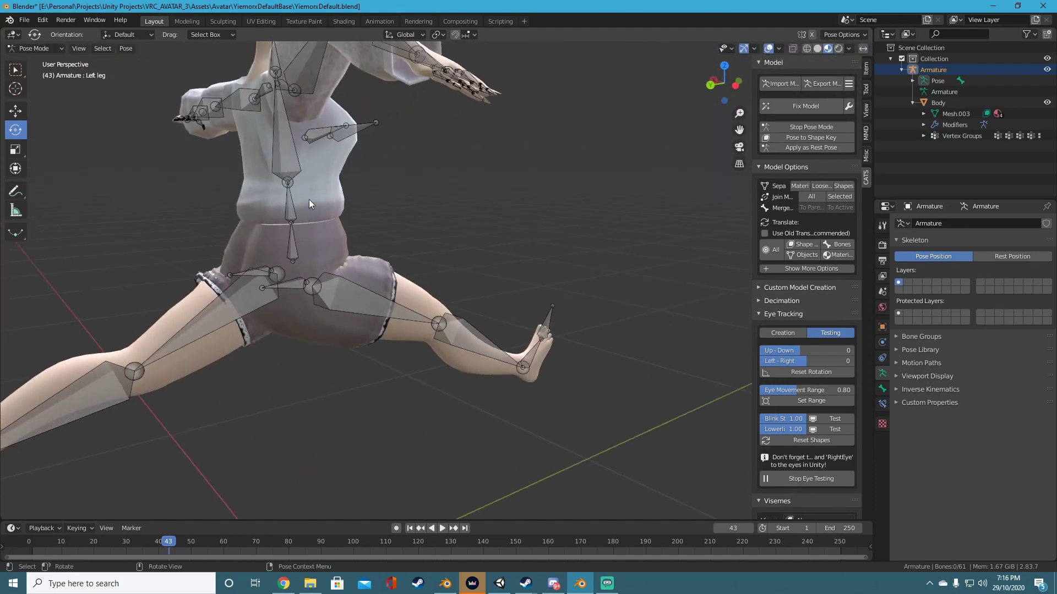
Examine the posed avatar from several sides for clipping or bad deformation in the sleeves, top and shorts.
{"action": "middle_click_drag", "start_coordinate": [387, 247], "coordinate": [547, 295]}
{"action": "scroll", "coordinate": [547, 295], "scroll_direction": "down", "scroll_amount": 5}
{"action": "middle_click_drag", "start_coordinate": [419, 234], "coordinate": [468, 236]}
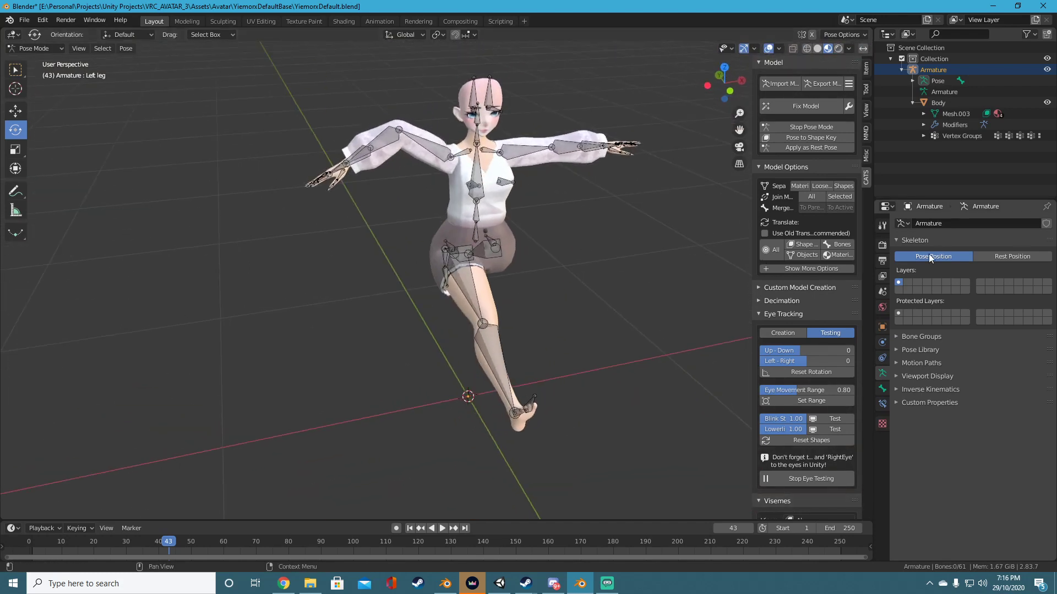
{"action": "middle_click_drag", "start_coordinate": [419, 341], "coordinate": [828, 329]}
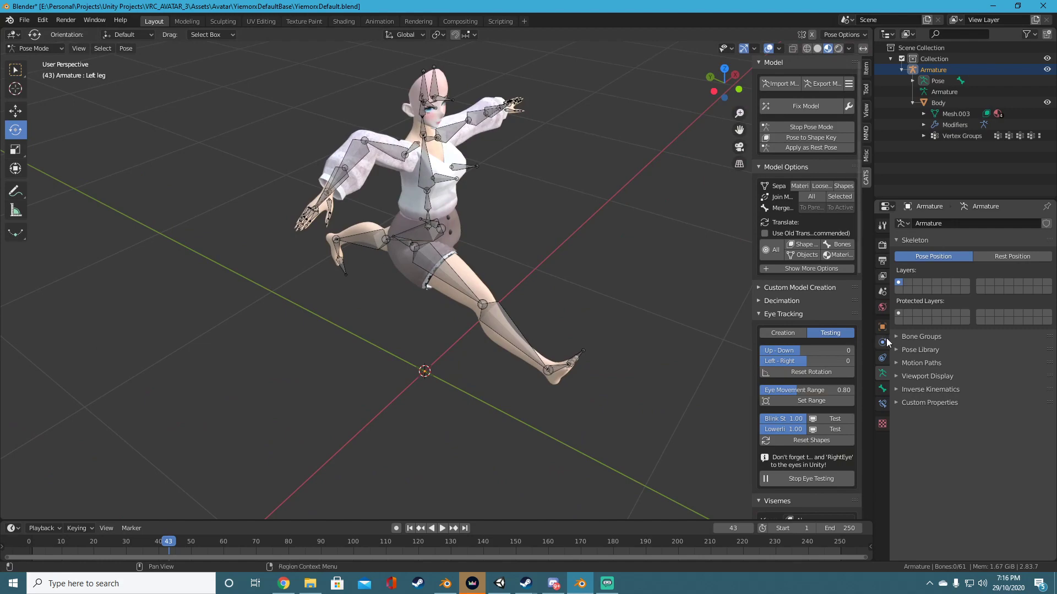
{"action": "middle_click_drag", "start_coordinate": [477, 262], "coordinate": [474, 303]}
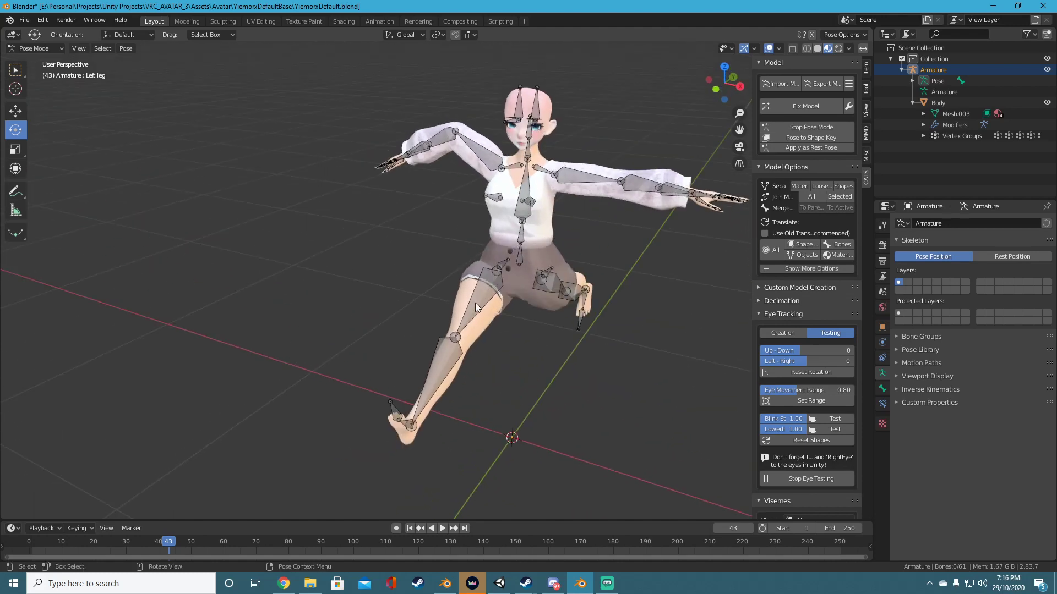
{"action": "middle_click_drag", "start_coordinate": [249, 313], "coordinate": [319, 310]}
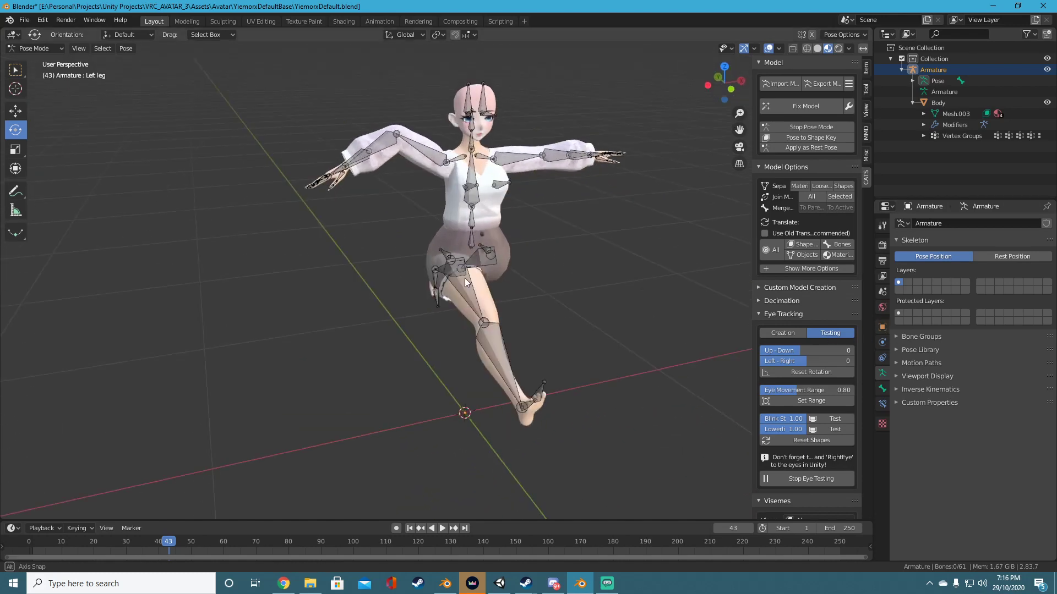
{"action": "middle_click_drag", "start_coordinate": [465, 279], "coordinate": [341, 256]}
{"action": "scroll", "coordinate": [510, 283], "scroll_direction": "up", "scroll_amount": 5}
{"action": "scroll", "coordinate": [511, 283], "scroll_direction": "down", "scroll_amount": 4}
{"action": "middle_click_drag", "start_coordinate": [495, 275], "coordinate": [514, 260]}
{"action": "middle_click_drag", "start_coordinate": [502, 243], "coordinate": [558, 237]}
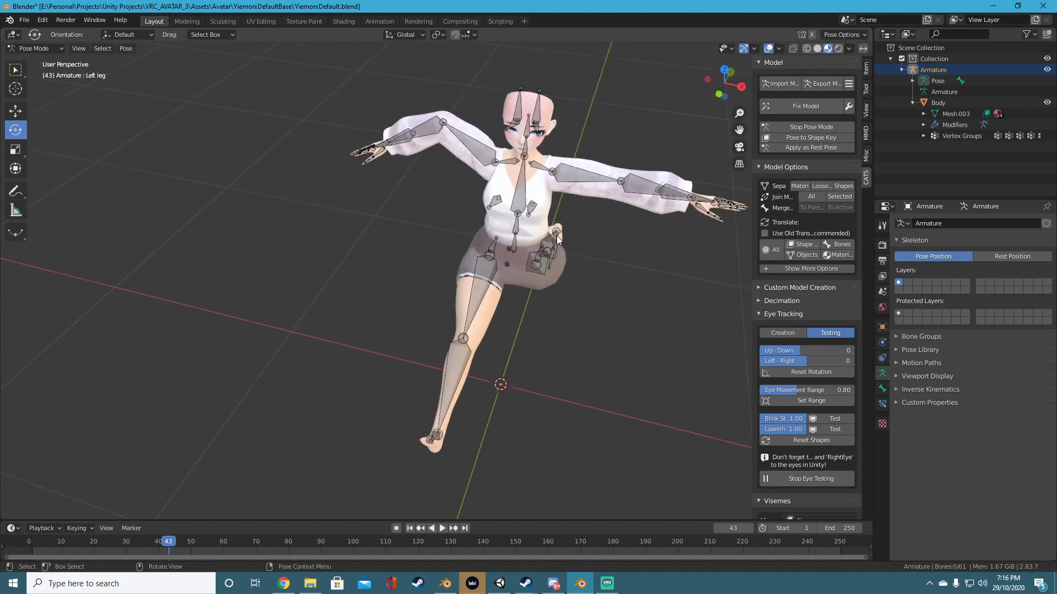
{"action": "scroll", "coordinate": [604, 163], "scroll_direction": "up", "scroll_amount": 3}
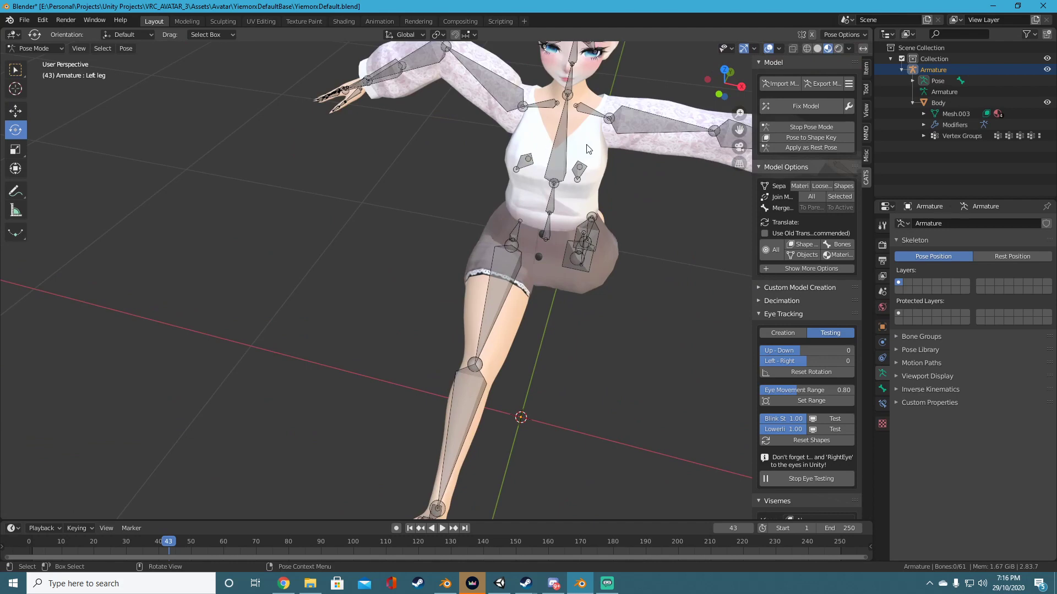
Stop Pose Mode to reset the avatar's pose and select the Body mesh.
{"action": "left_click", "coordinate": [576, 123]}
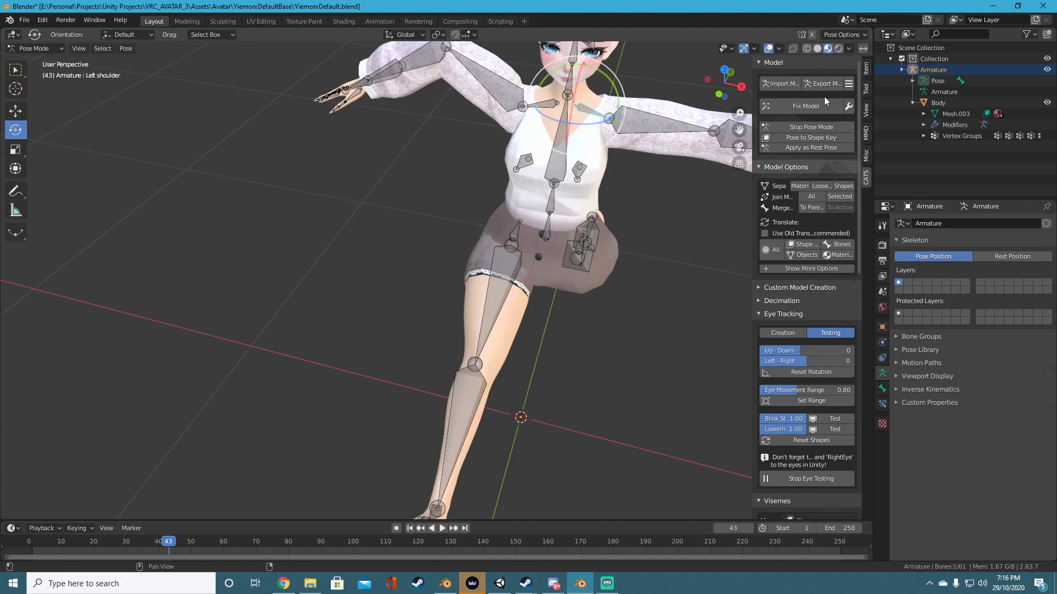
{"action": "left_click", "coordinate": [815, 127]}
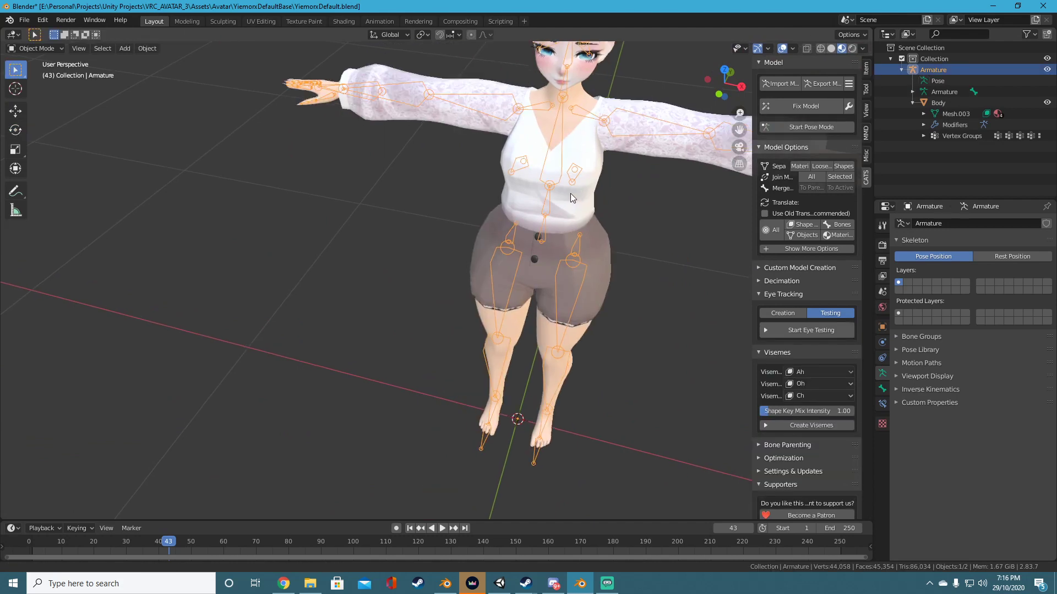
{"action": "scroll", "coordinate": [570, 193], "scroll_direction": "down", "scroll_amount": 2}
{"action": "scroll", "coordinate": [495, 205], "scroll_direction": "up", "scroll_amount": 3}
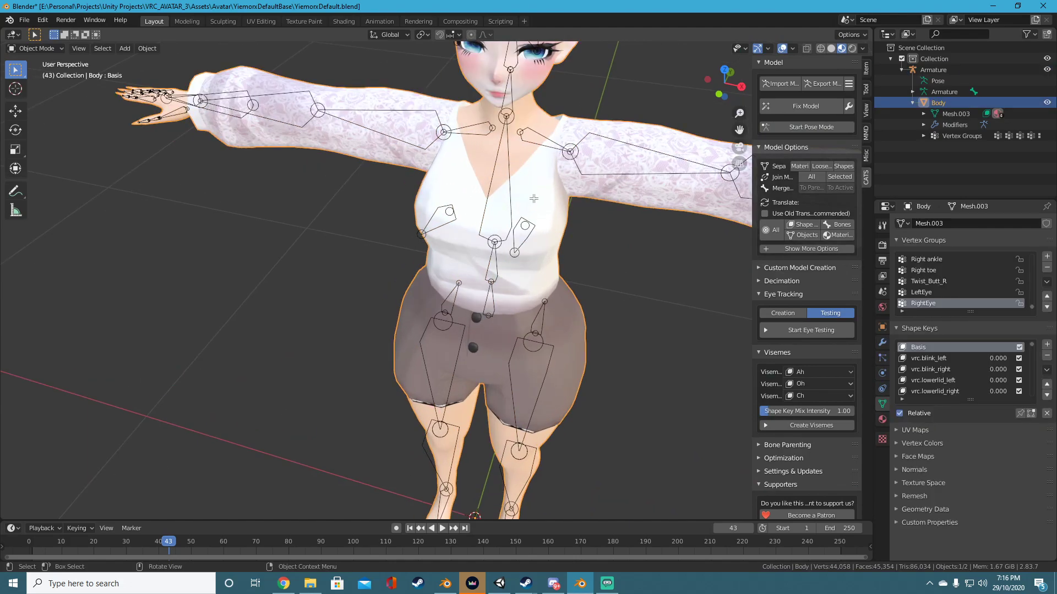
Inspect the subdivided clothing mesh in Edit Mode, return to Object Mode and look over the fitted outfit.
{"action": "key", "text": "Tab"}
{"action": "scroll", "coordinate": [487, 141], "scroll_direction": "up", "scroll_amount": 1}
{"action": "middle_click_drag", "start_coordinate": [560, 149], "coordinate": [555, 206], "text": "shift"}
{"action": "middle_click_drag", "start_coordinate": [454, 189], "coordinate": [501, 190]}
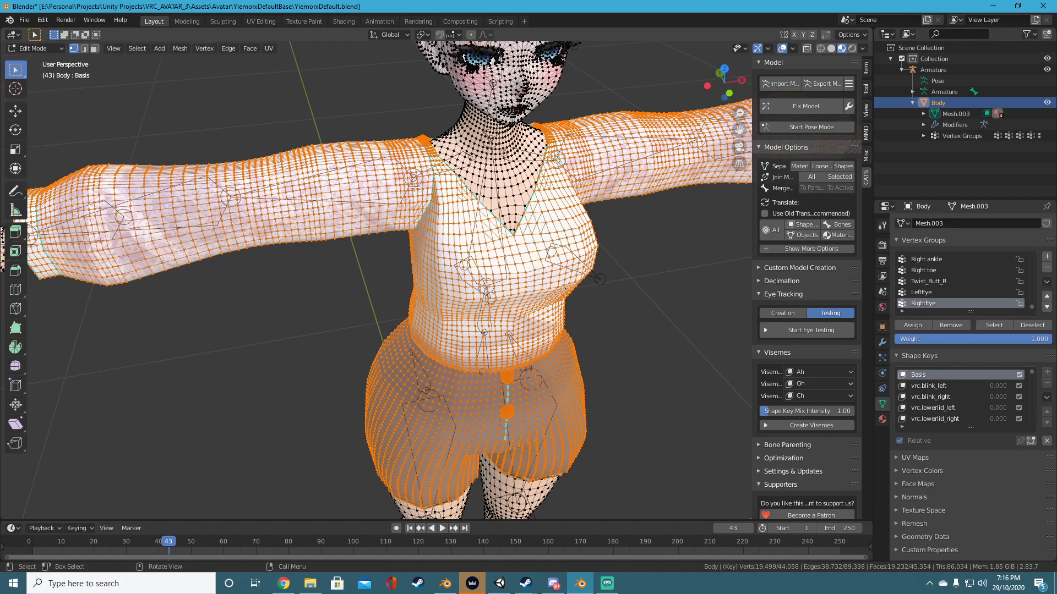
{"action": "middle_click_drag", "start_coordinate": [414, 185], "coordinate": [498, 193]}
{"action": "key", "text": "Tab"}
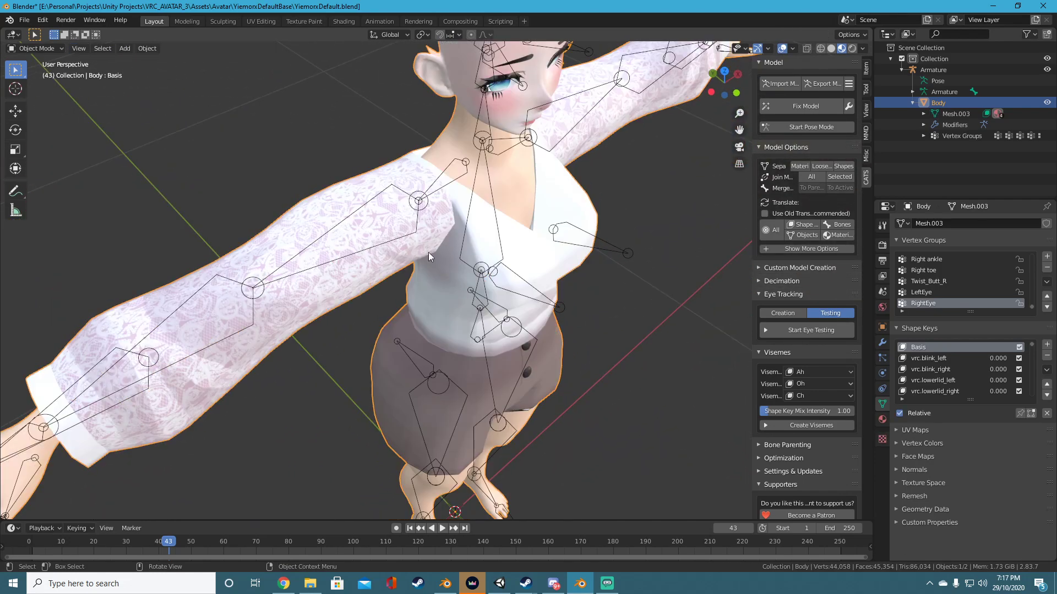
{"action": "middle_click_drag", "start_coordinate": [498, 298], "coordinate": [461, 231]}
{"action": "scroll", "coordinate": [461, 231], "scroll_direction": "down", "scroll_amount": 3}
{"action": "mouse_move", "coordinate": [314, 286]}
{"action": "middle_mouse_down"}
{"action": "mouse_move", "coordinate": [447, 299]}
{"action": "mouse_move", "coordinate": [85, 292]}
{"action": "mouse_move", "coordinate": [180, 312]}
{"action": "mouse_move", "coordinate": [189, 328]}
{"action": "mouse_move", "coordinate": [261, 280]}
{"action": "mouse_move", "coordinate": [326, 274]}
{"action": "middle_mouse_up"}
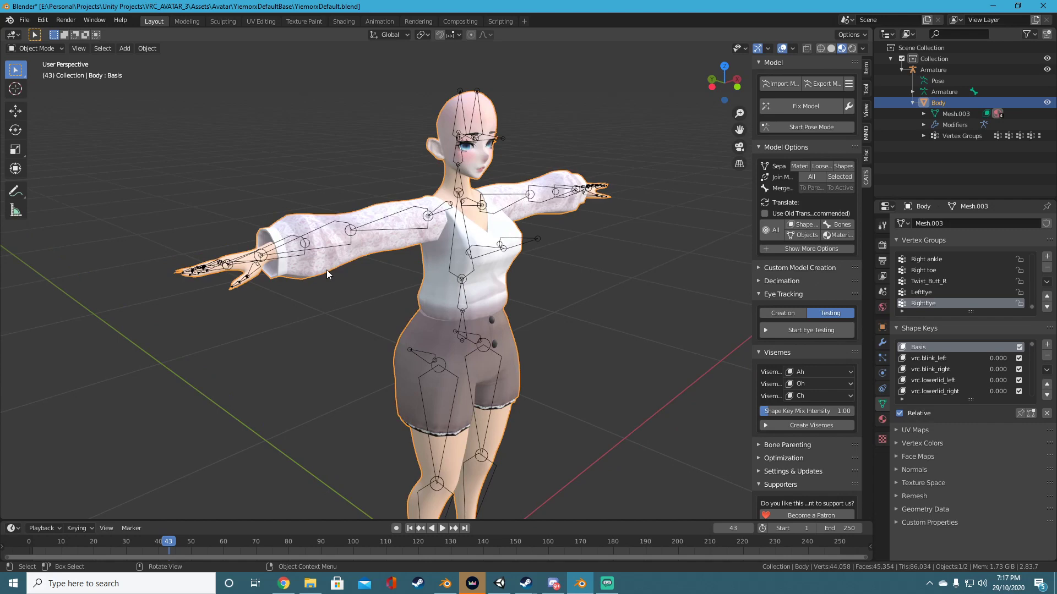
{"action": "scroll", "coordinate": [751, 211], "scroll_direction": "up", "scroll_amount": 1}
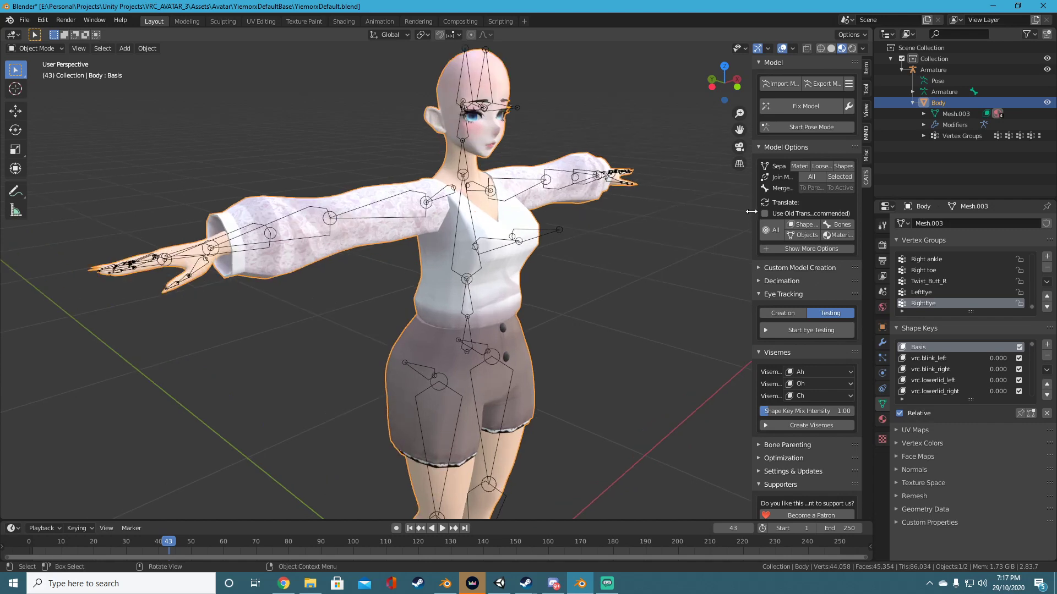
{"action": "scroll", "coordinate": [655, 230], "scroll_direction": "down", "scroll_amount": 1}
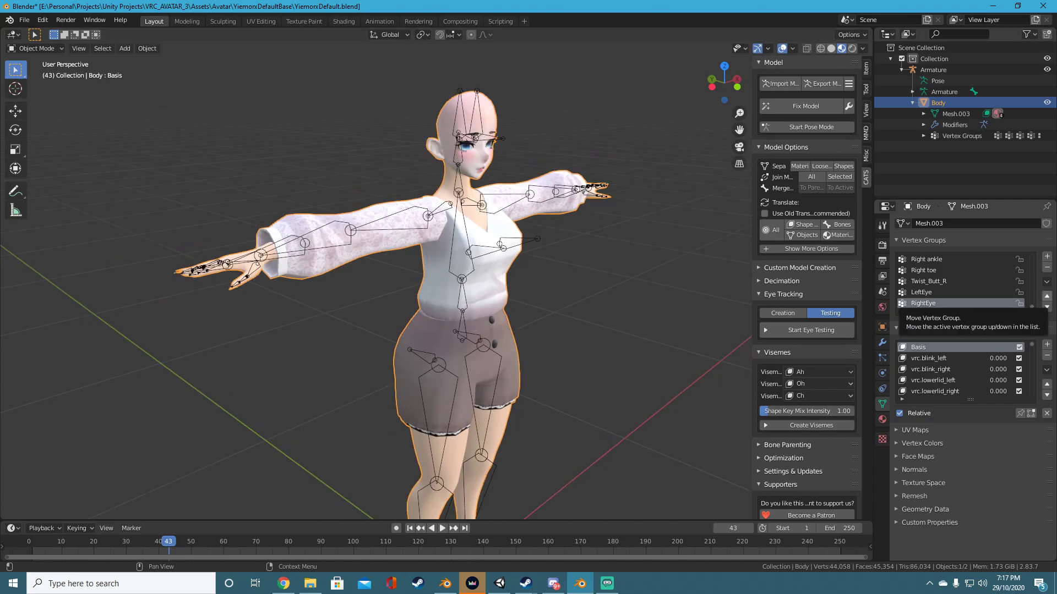